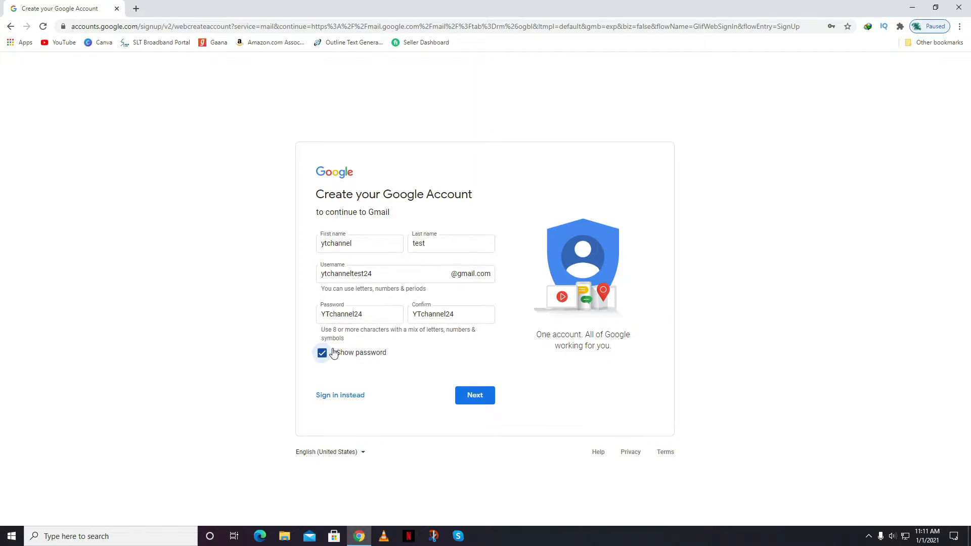
Step: Submit the entered first name, last name, username and password in the signup form
left_click(477, 397)
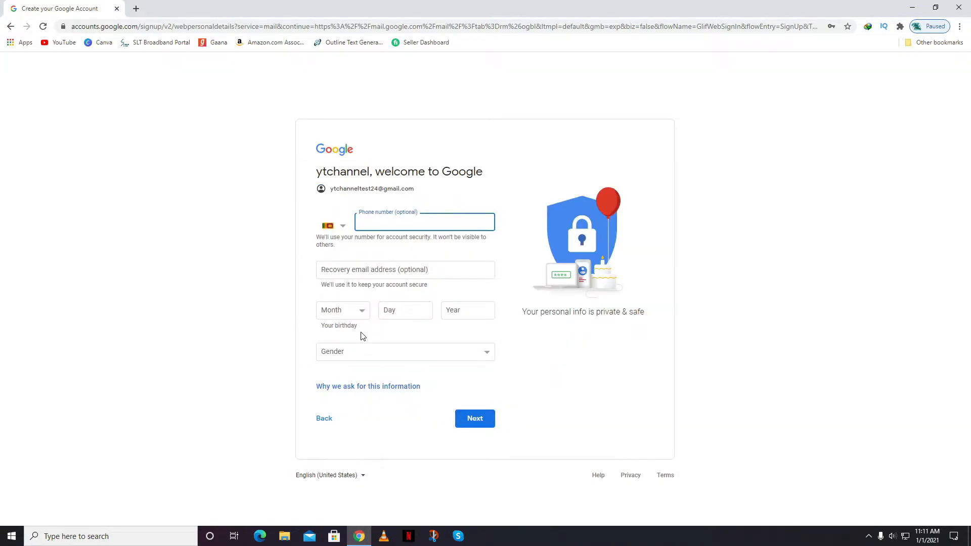
left_click(410, 271)
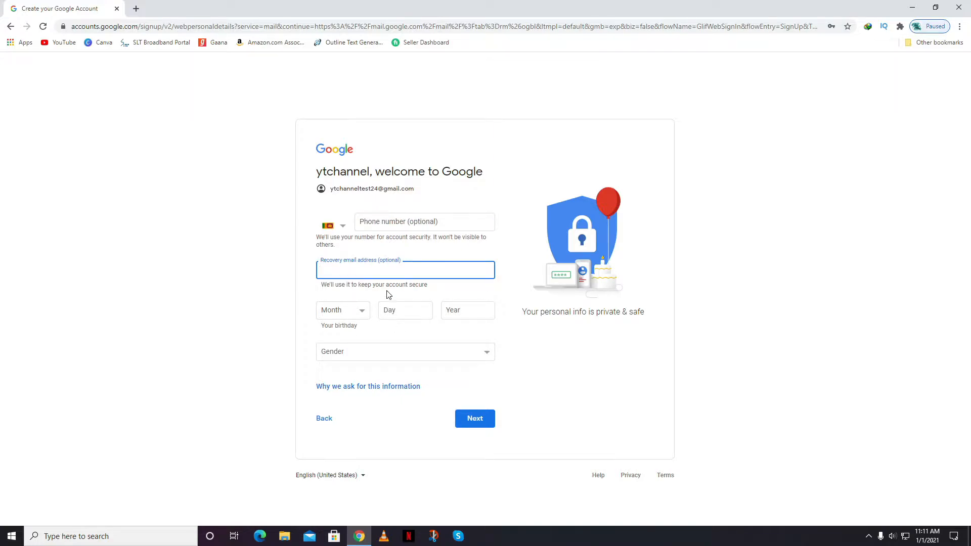
left_click(357, 316)
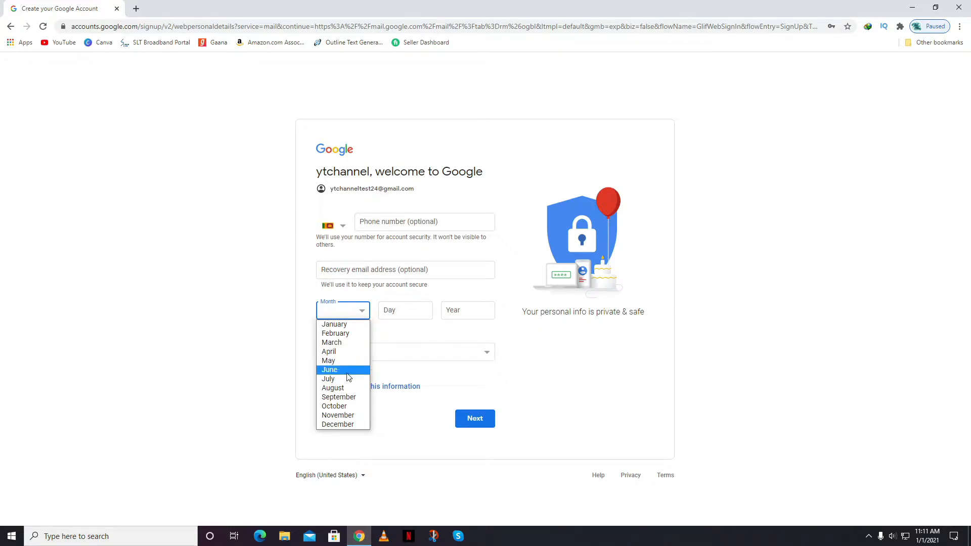
left_click(337, 370)
left_click(389, 314)
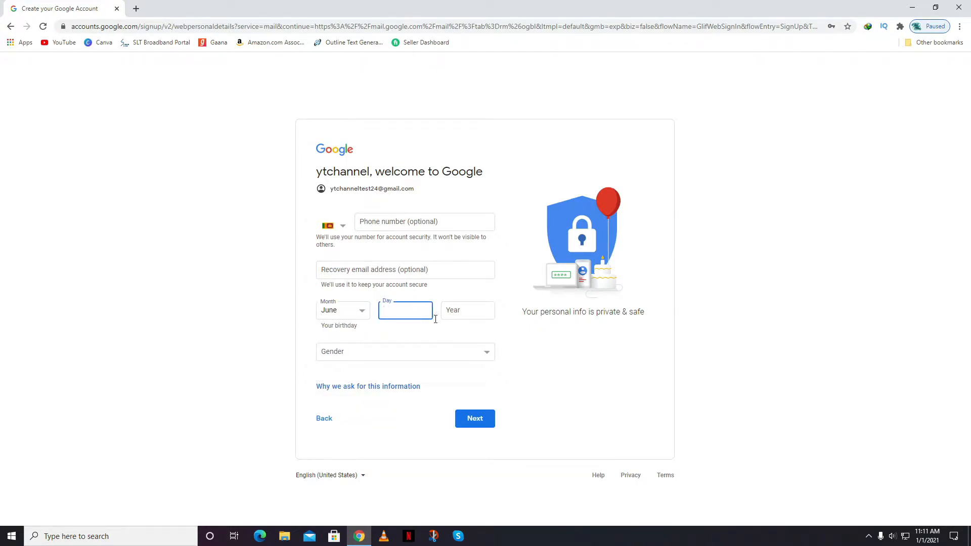
left_click(470, 315)
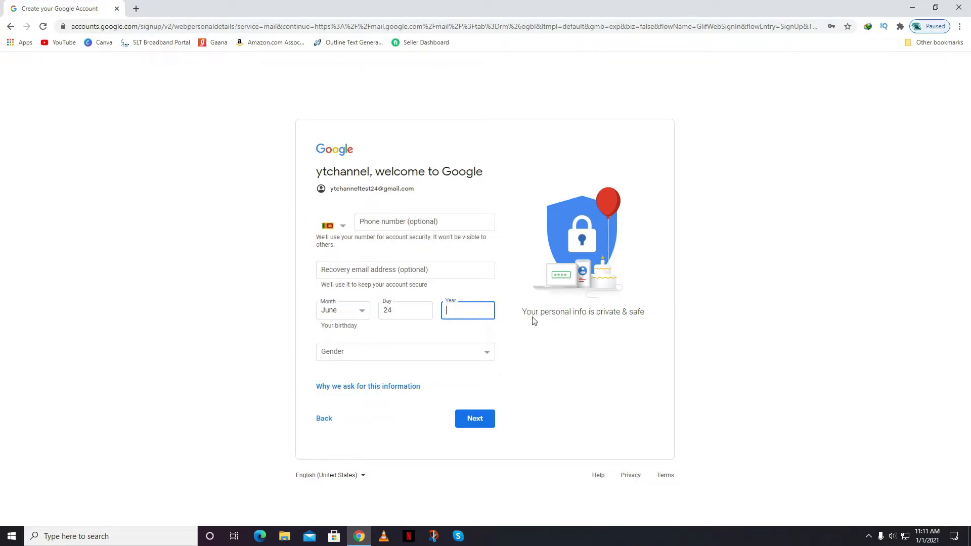
left_click(534, 320)
Step: Choose Male as the gender and submit the personal details
left_click(478, 353)
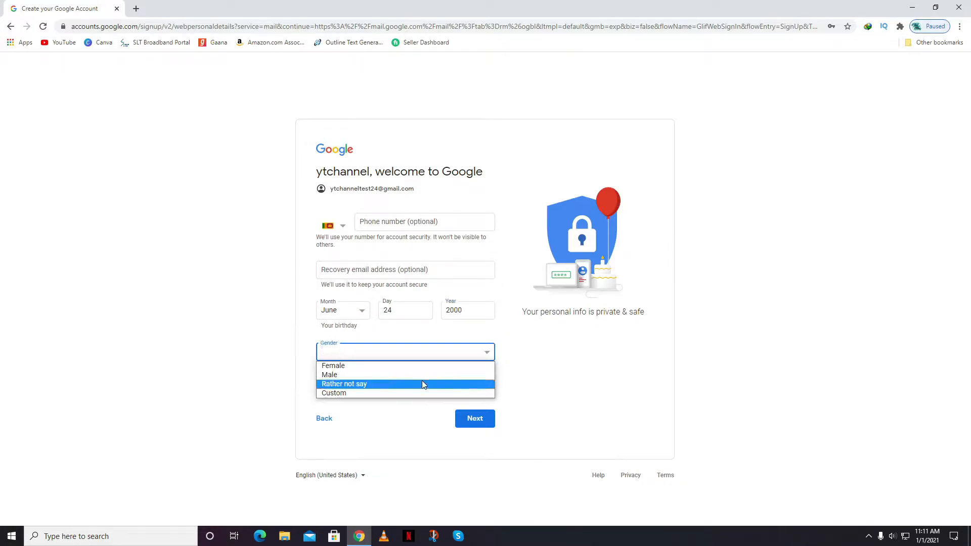
left_click(389, 377)
left_click(593, 351)
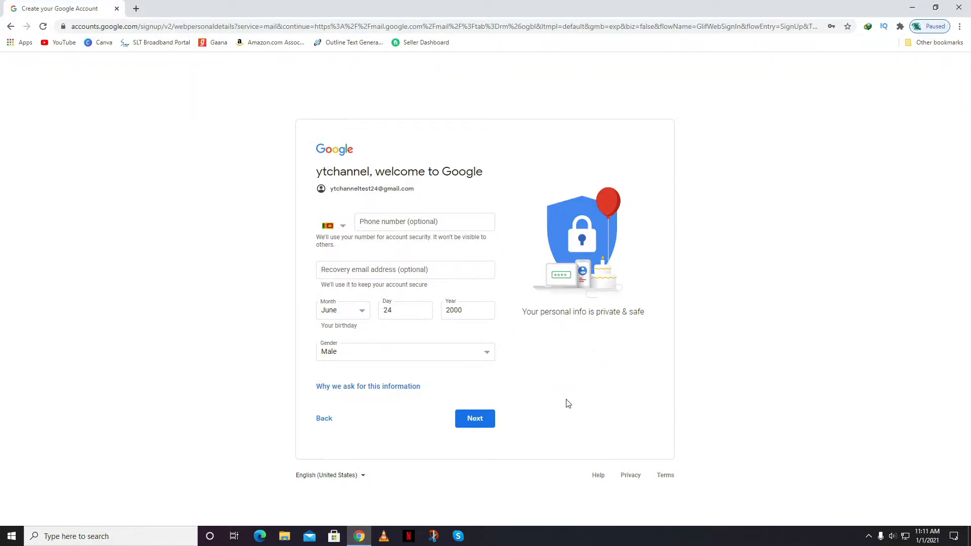
left_click(475, 419)
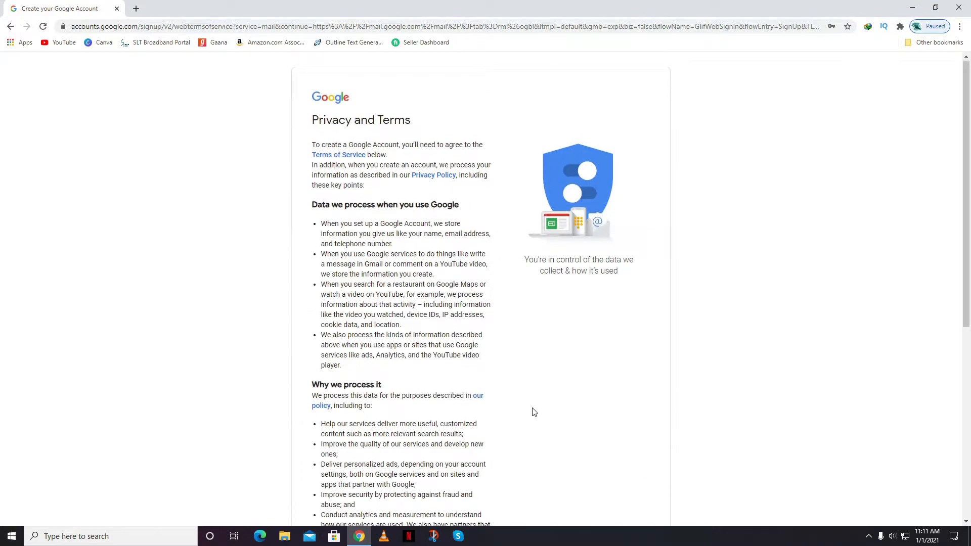
Step: Scroll to the end of the Privacy and Terms and agree to them
scroll(534, 412, "down", 7)
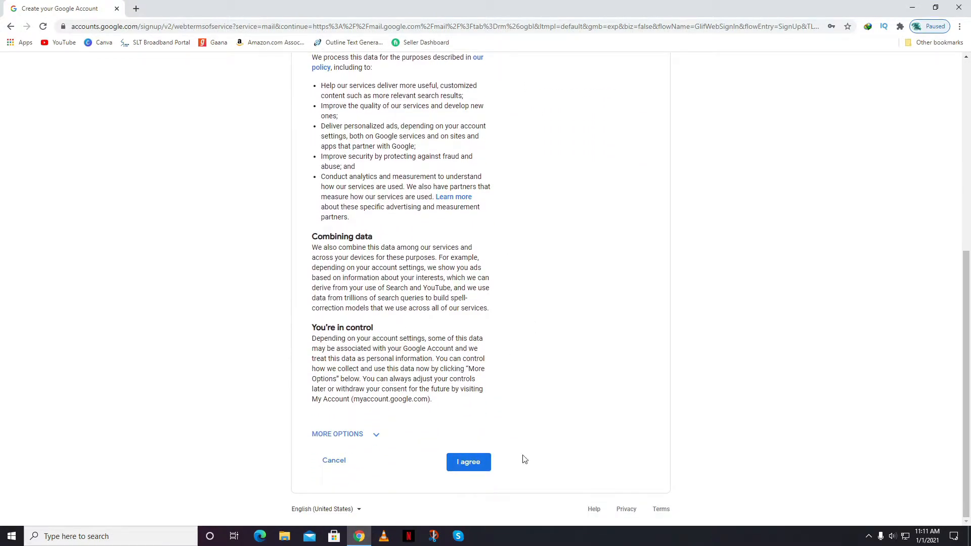
left_click(476, 472)
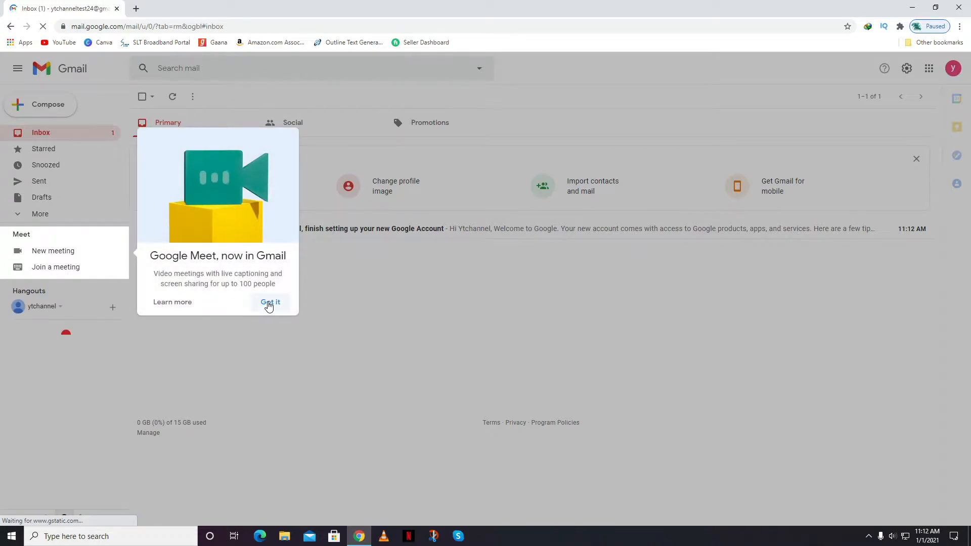
Step: Dismiss the Meet popup, read the finish-setup welcome email, return to the inbox, then open a new tab
left_click(271, 303)
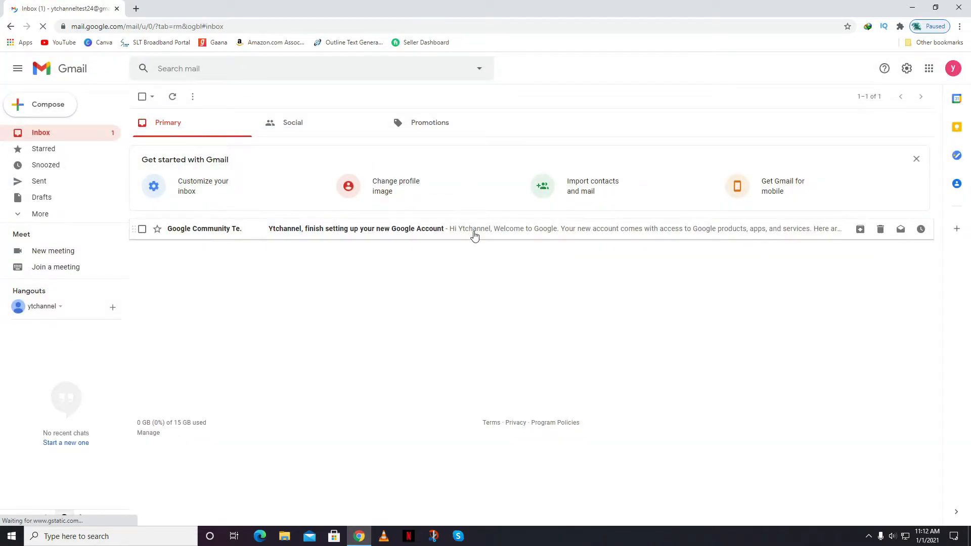
left_click(396, 231)
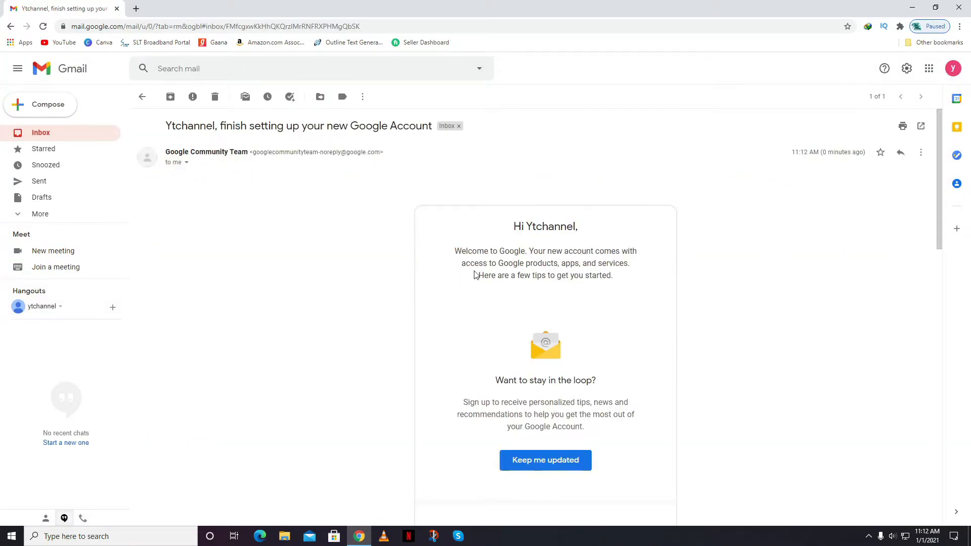
scroll(455, 344, "down", 3)
scroll(487, 364, "up", 3)
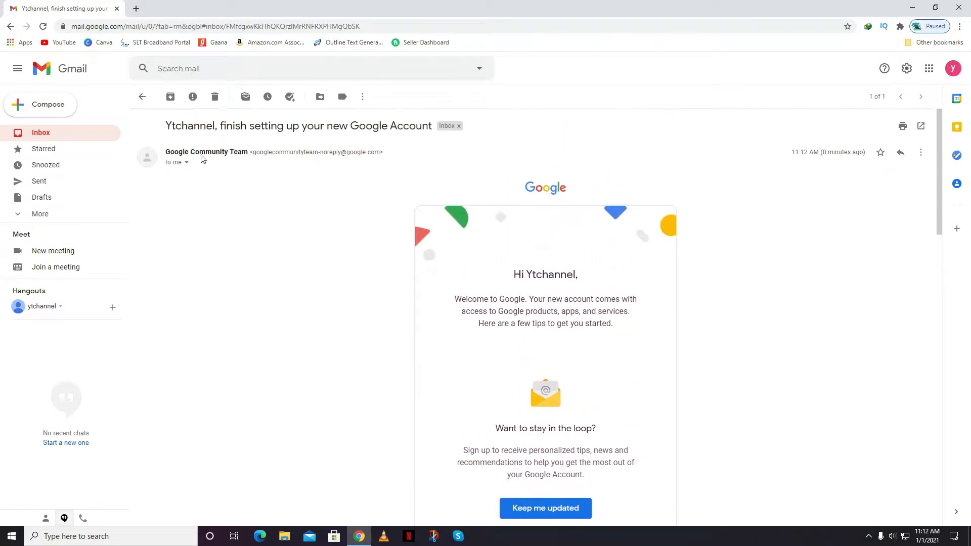
left_click(143, 97)
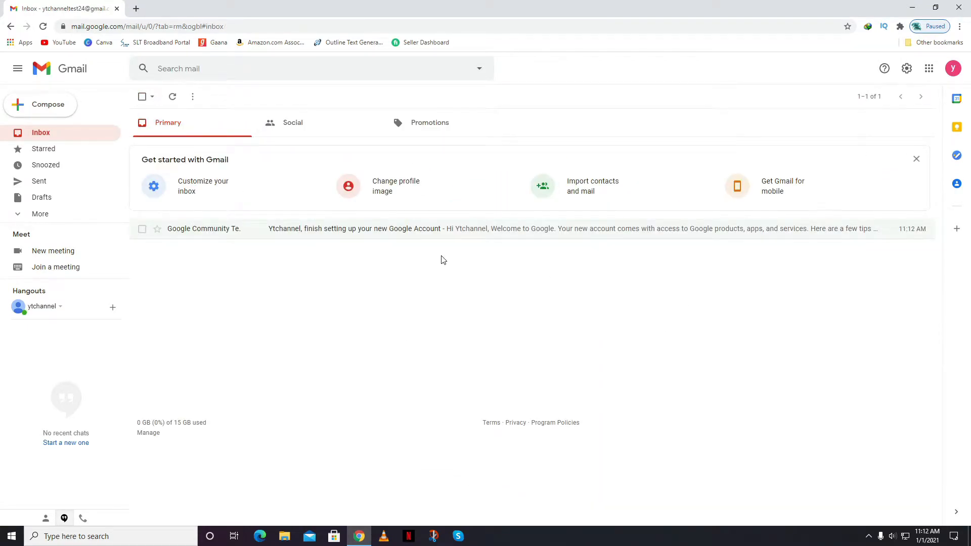
left_click(137, 9)
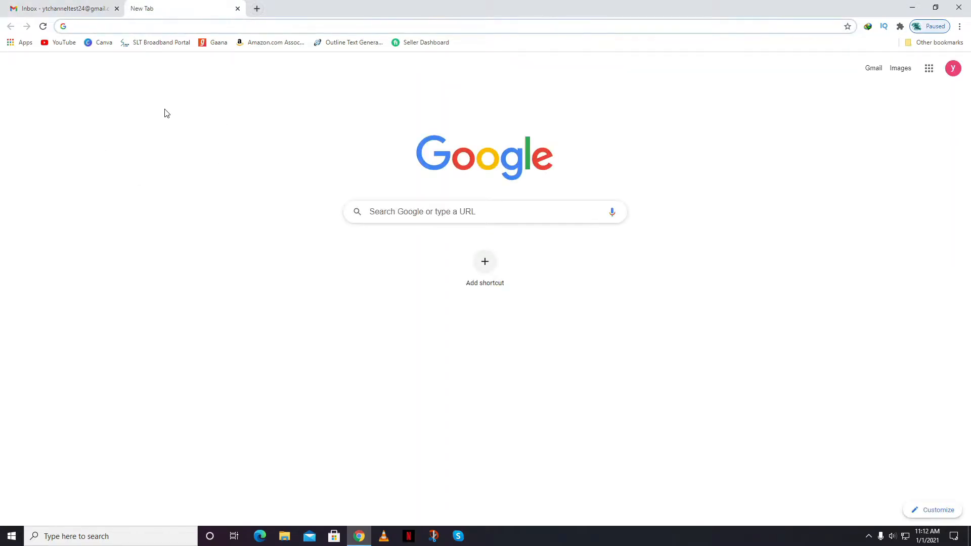
Step: From YouTube's account menu, start creating a channel using a custom name
left_click(62, 44)
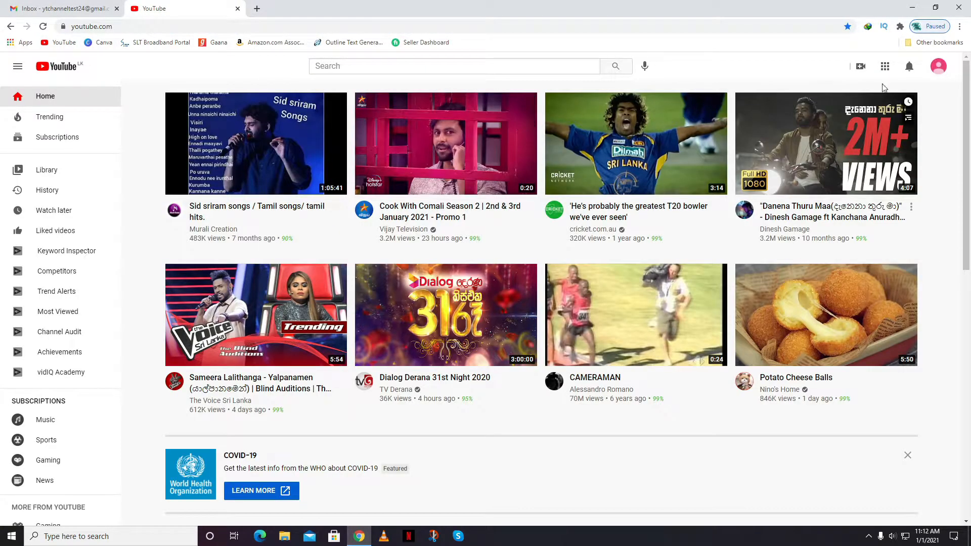
left_click(938, 66)
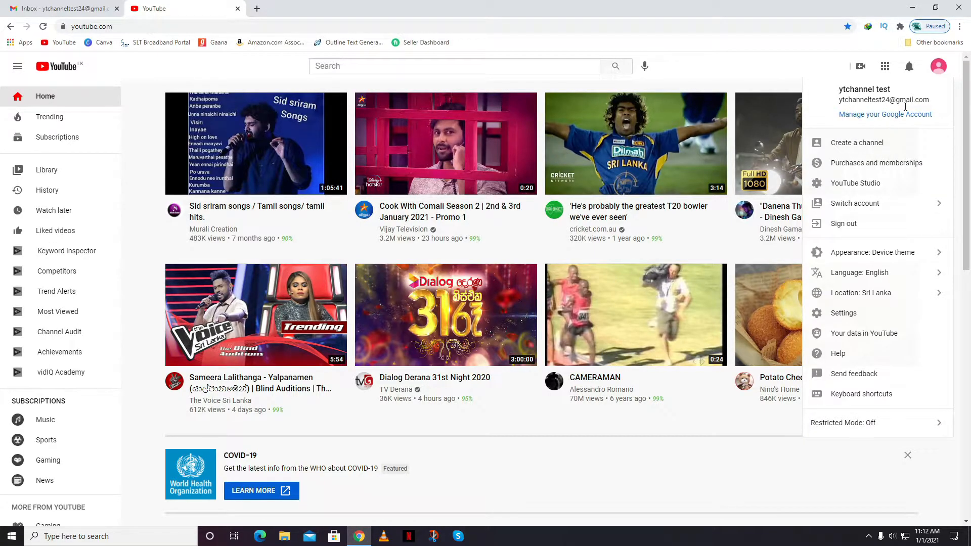
left_click(785, 71)
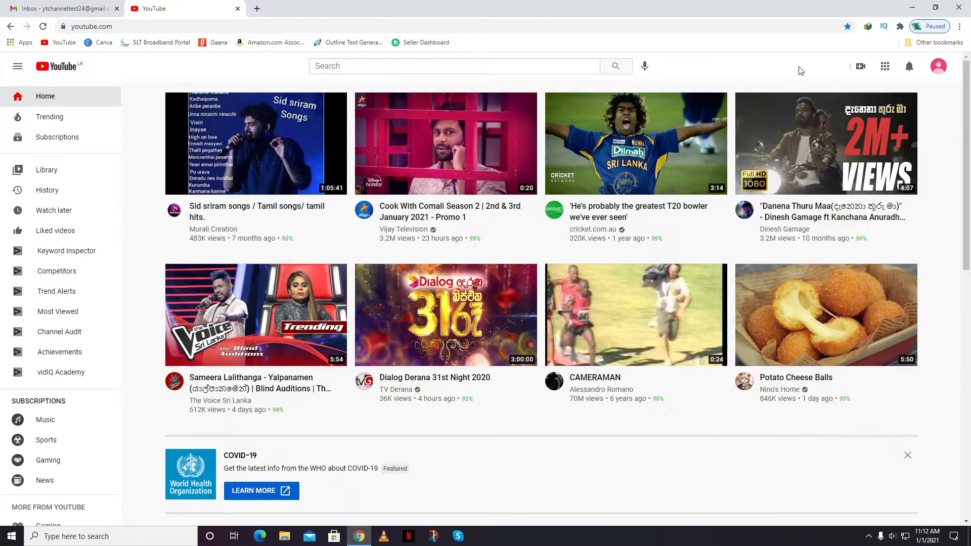
left_click(937, 66)
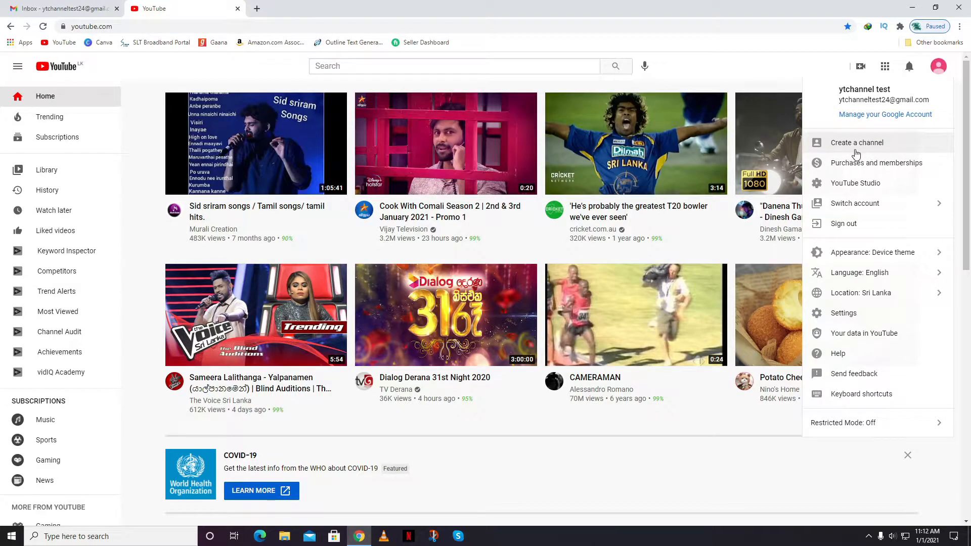
left_click(856, 144)
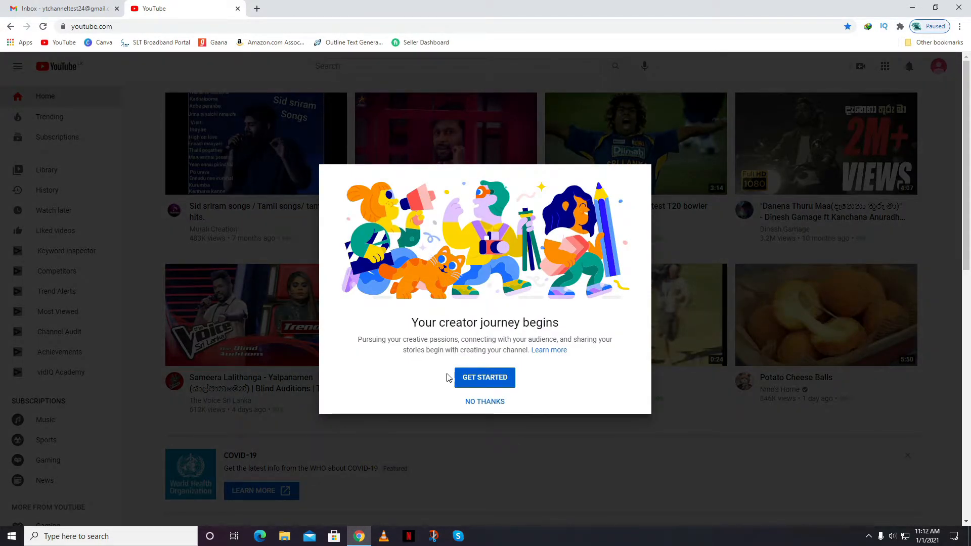
left_click(493, 383)
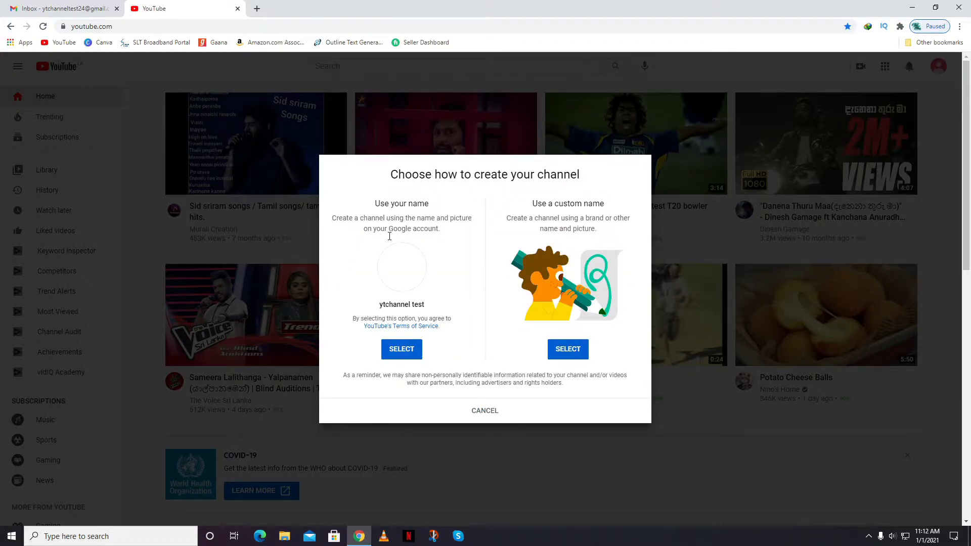
left_click_drag(387, 204, 450, 209)
left_click_drag(538, 206, 610, 208)
left_click(610, 208)
left_click(566, 348)
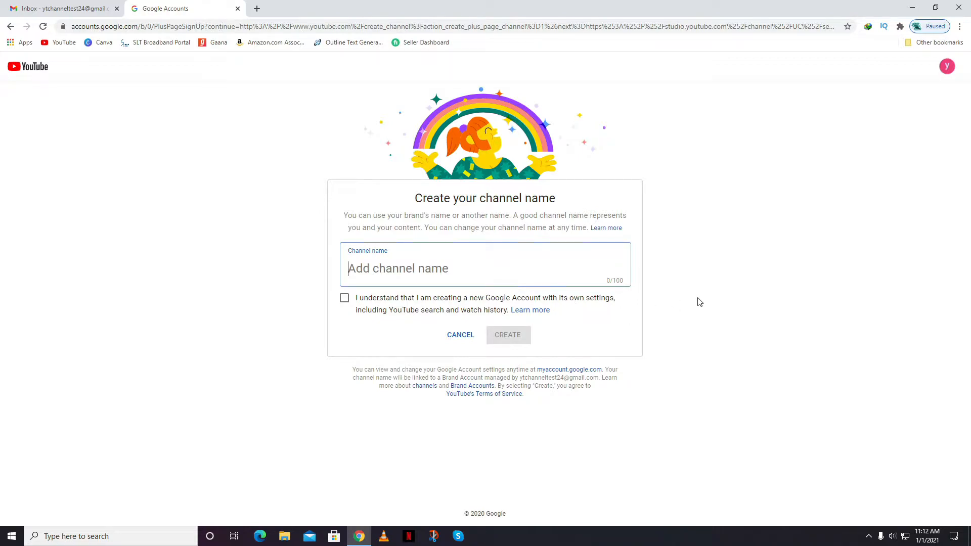
Step: Name the channel 'YT Channel Test', acknowledge the new linked account, and create it
type("YT Channel")
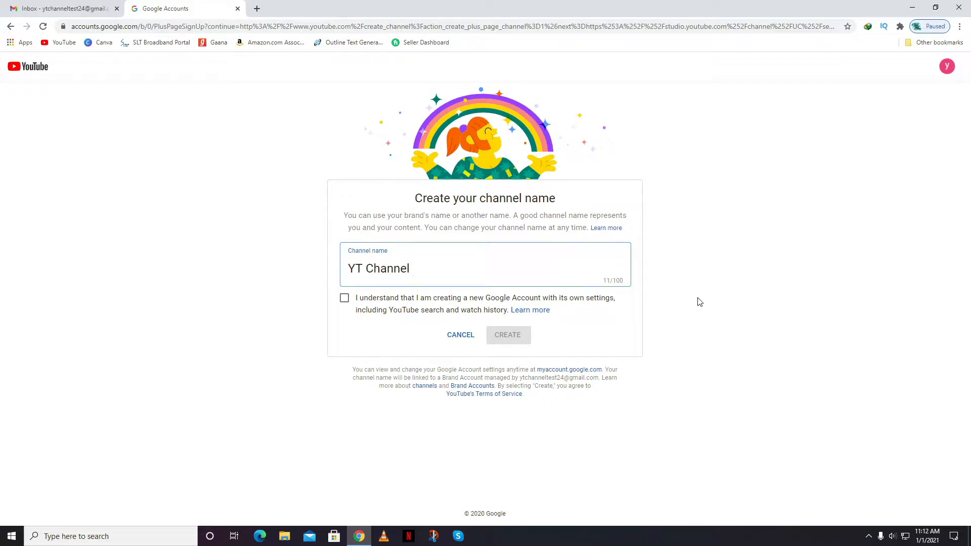
type(" Test")
left_click(628, 344)
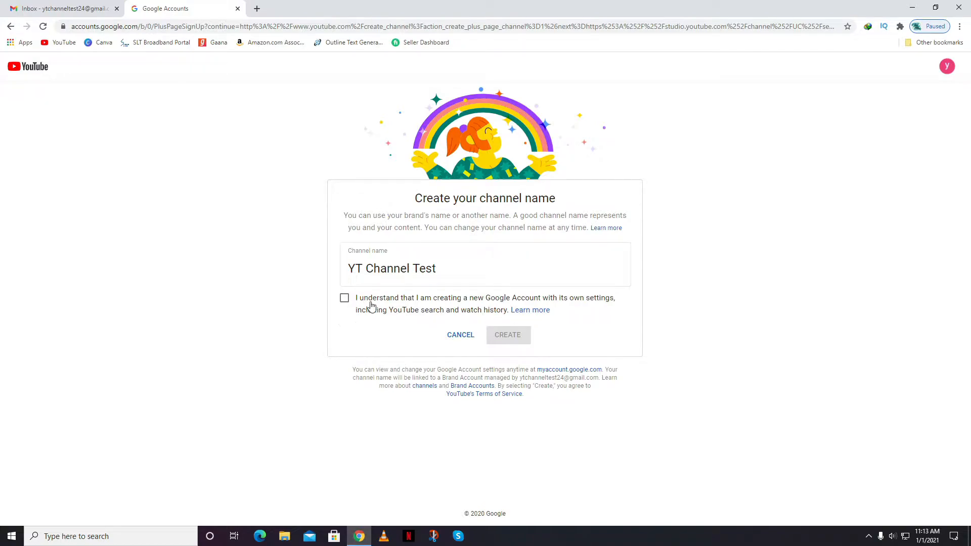
left_click(345, 299)
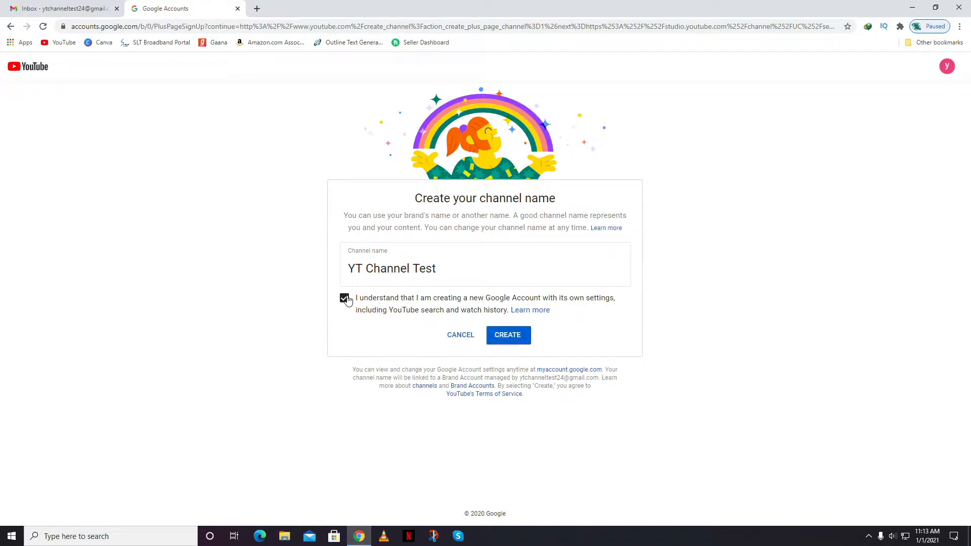
left_click(511, 338)
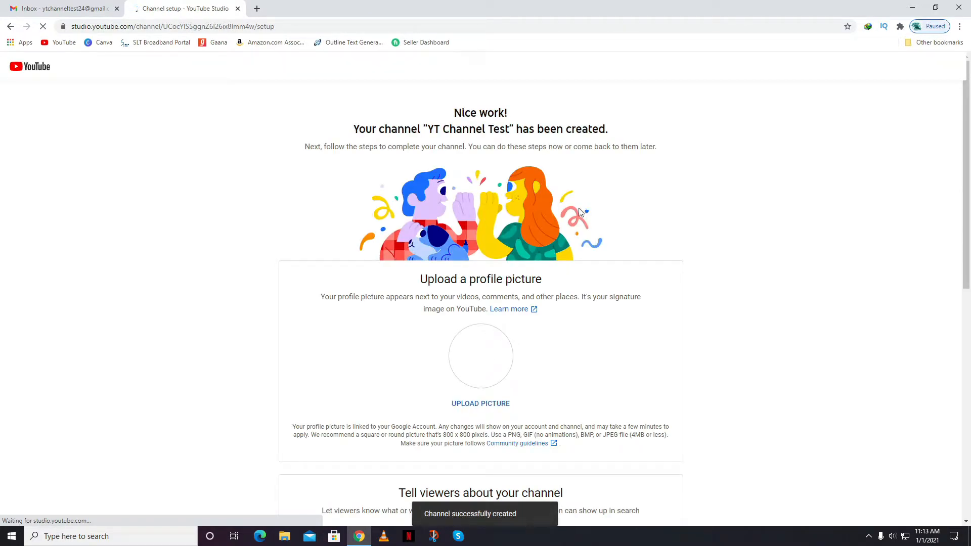
Step: Upload YT.png from the Downloads folder as the channel's profile picture
scroll(644, 266, "down", 2)
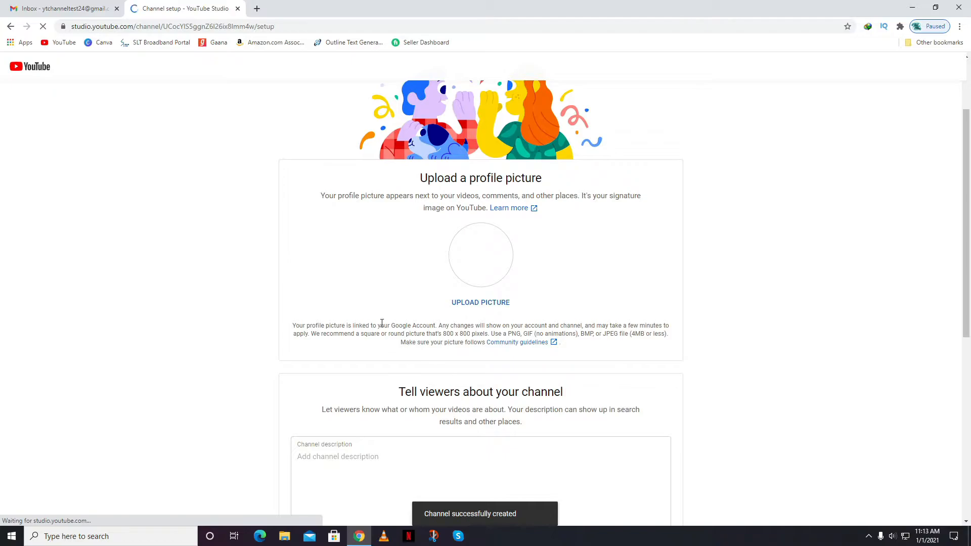
scroll(473, 162, "up", 2)
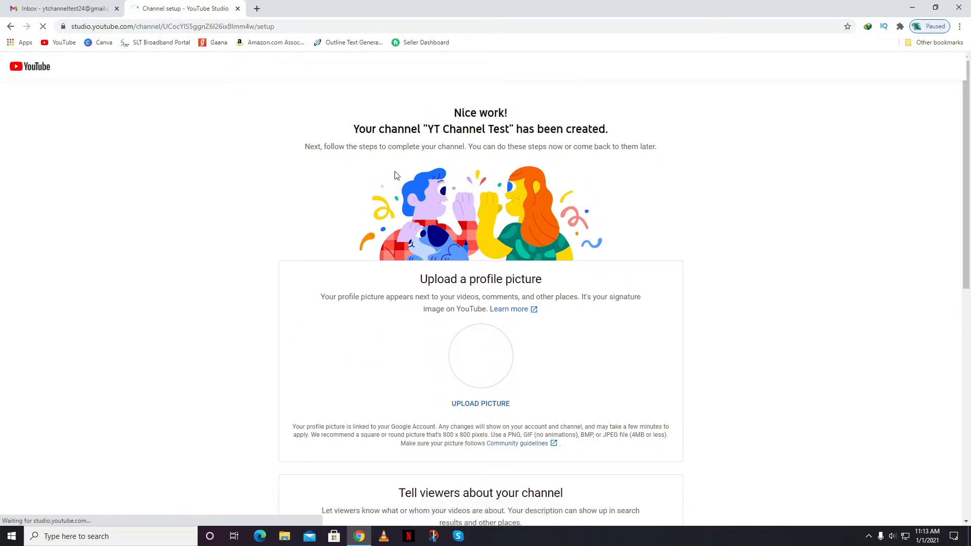
scroll(538, 261, "down", 7)
scroll(580, 261, "down", 3)
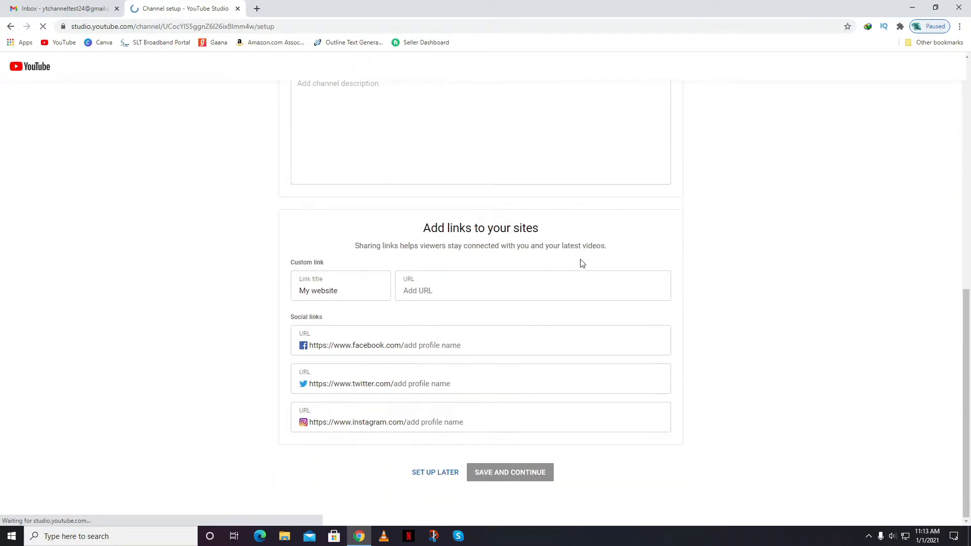
scroll(573, 260, "up", 10)
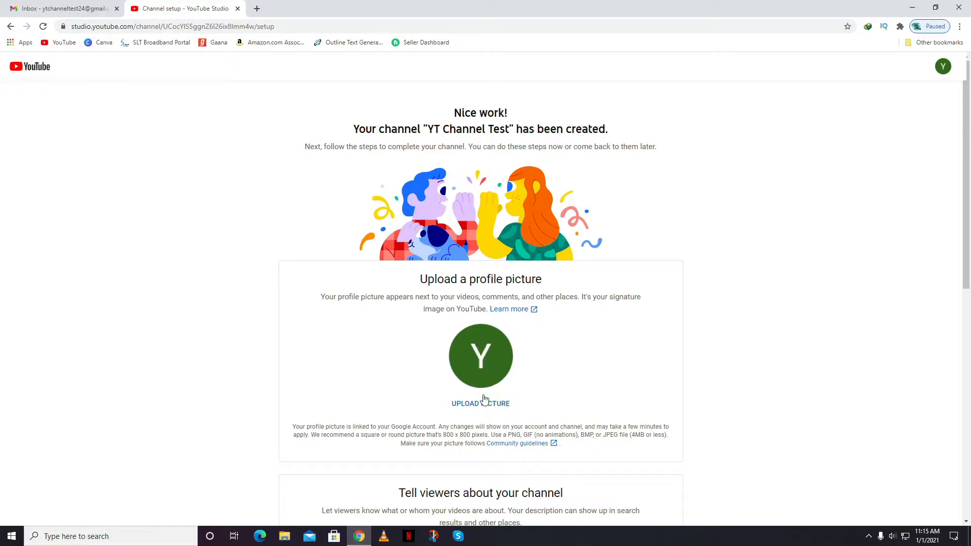
left_click(466, 354)
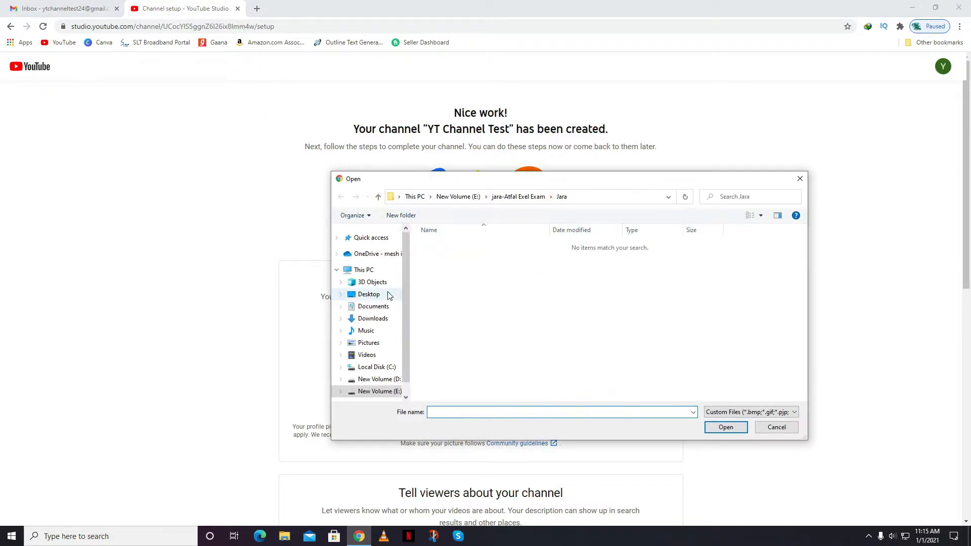
left_click(376, 318)
left_click(455, 259)
double_click(449, 259)
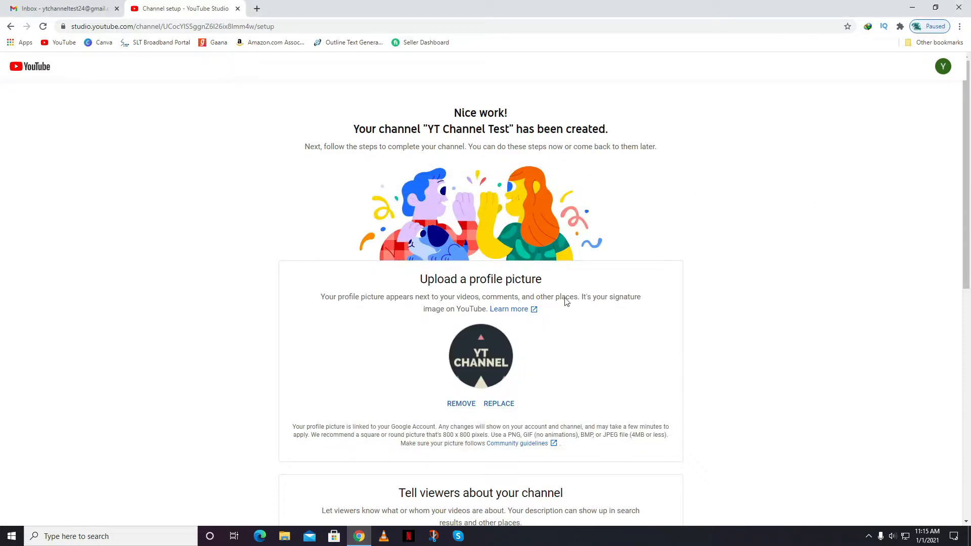
scroll(478, 354, "down", 2)
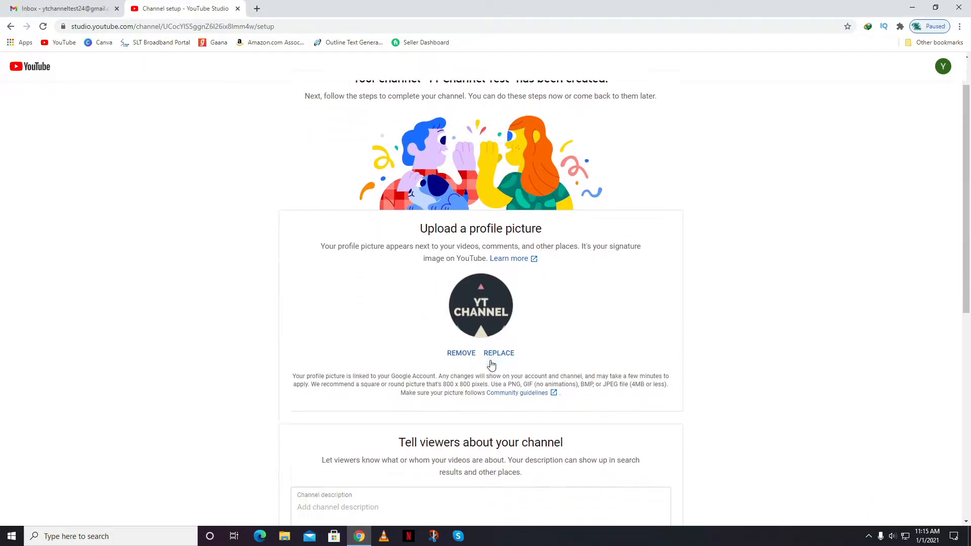
scroll(528, 296, "down", 3)
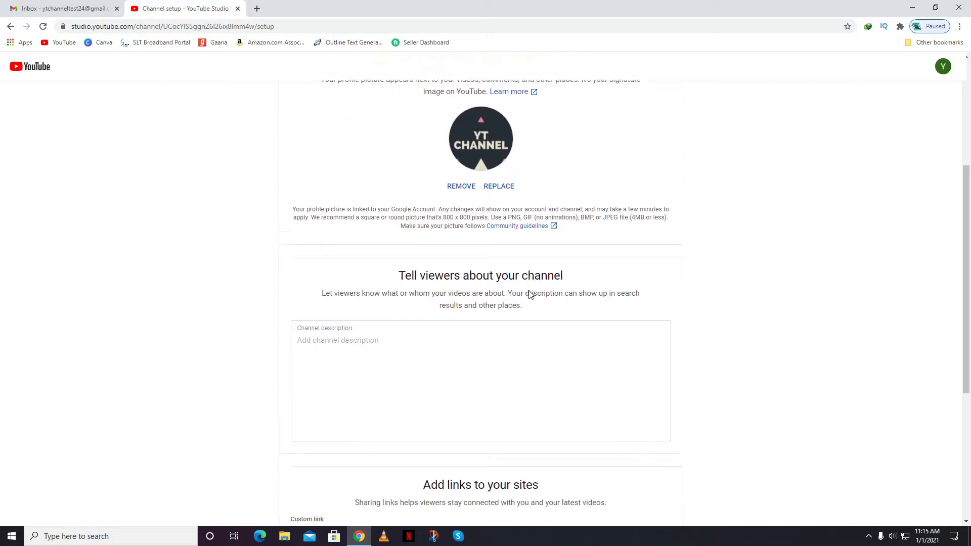
Step: Write 'YT Channel' as the channel description
left_click(454, 356)
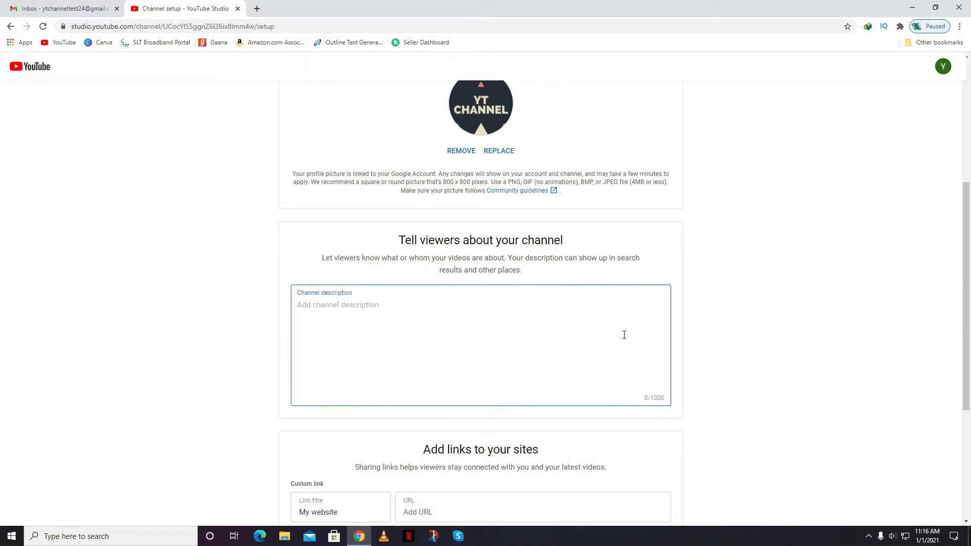
type("Y")
key("BackSpace")
key("BackSpace")
type("This channel is")
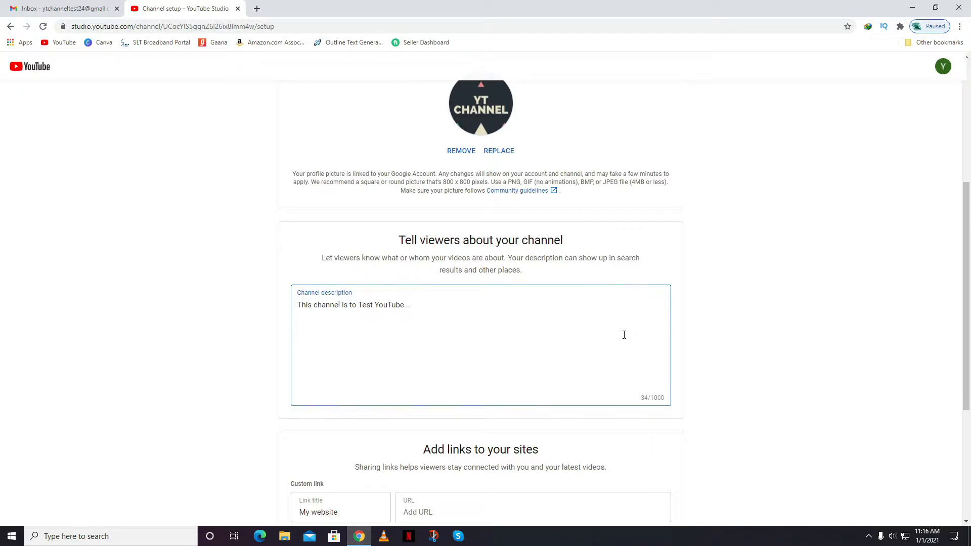
key("BackSpace")
key("BackSpace")
key("BackSpace")
key("BackSpace")
key("BackSpace")
key("BackSpace")
key("BackSpace")
key("BackSpace")
key("BackSpace")
key("BackSpace")
key("BackSpace")
key("BackSpace")
key("BackSpace")
key("BackSpace")
key("BackSpace")
key("BackSpace")
key("BackSpace")
key("BackSpace")
key("BackSpace")
key("BackSpace")
type("YT CH")
key("BackSpace")
type("han")
left_click(753, 319)
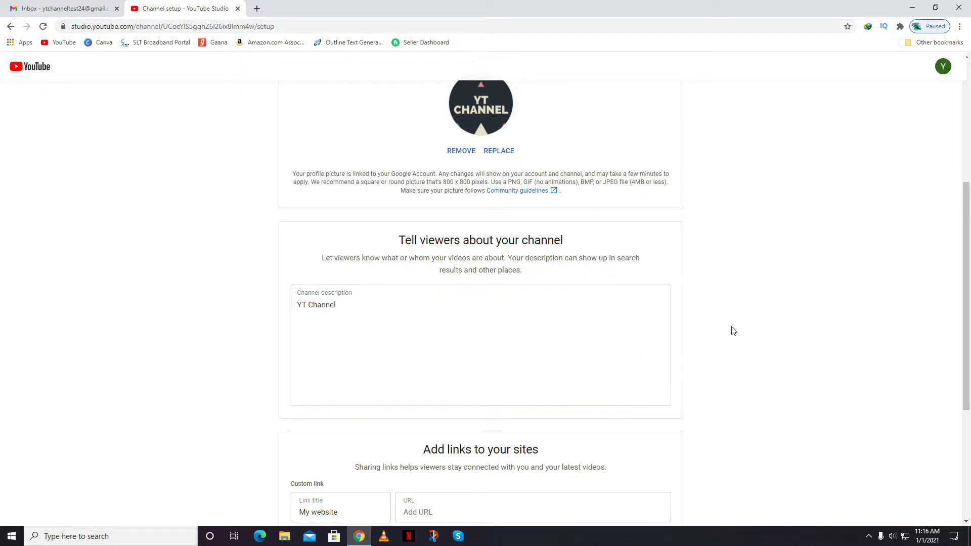
Step: Leave the custom link fields empty and save the channel setup
scroll(736, 329, "down", 4)
left_click(551, 290)
left_click(355, 291)
left_click(346, 342)
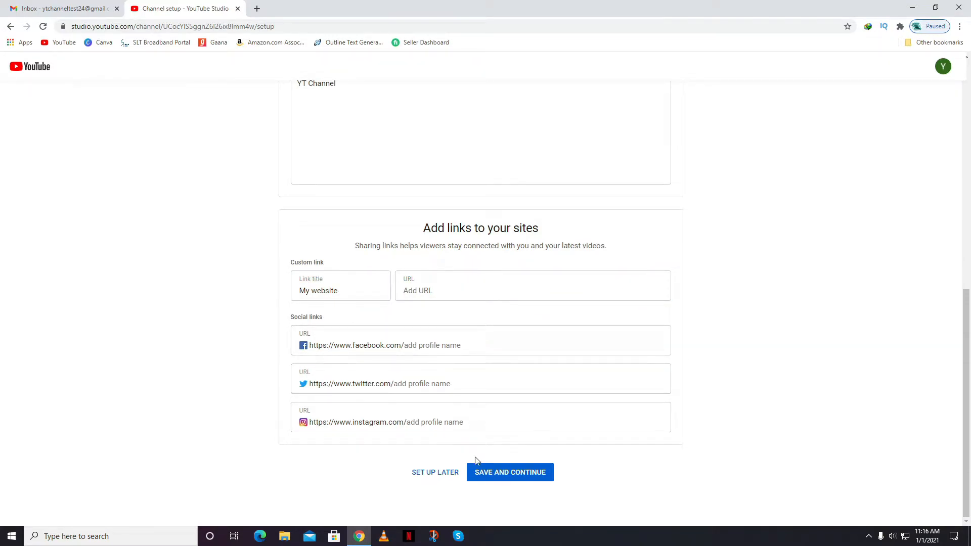
scroll(501, 339, "up", 8)
scroll(466, 327, "down", 8)
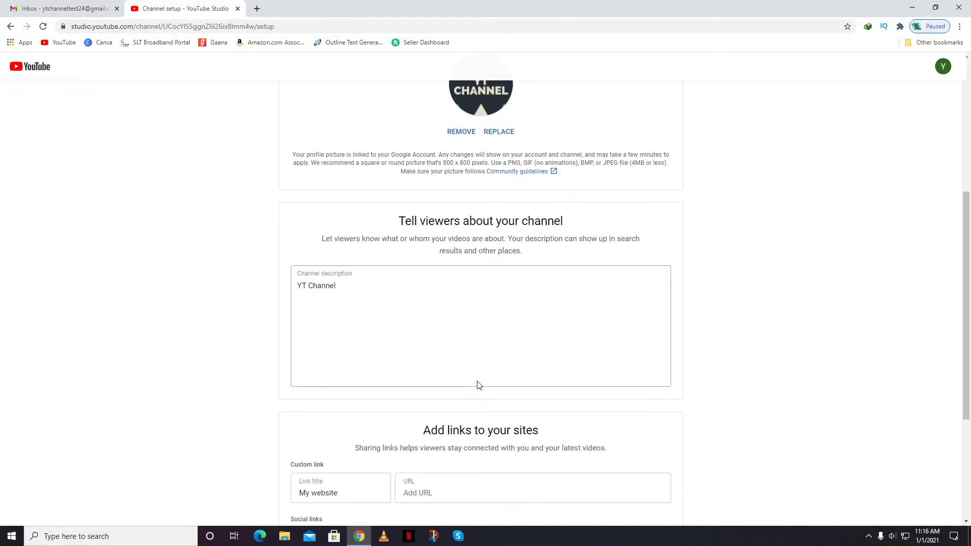
left_click(524, 474)
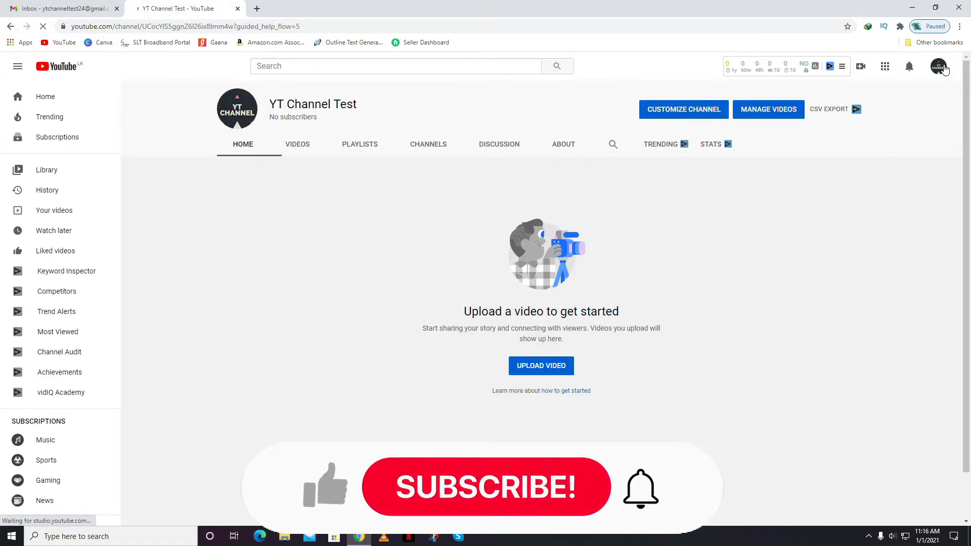
Step: Open YouTube Studio from the account menu and close the welcome dialog and onboarding tip
left_click(939, 66)
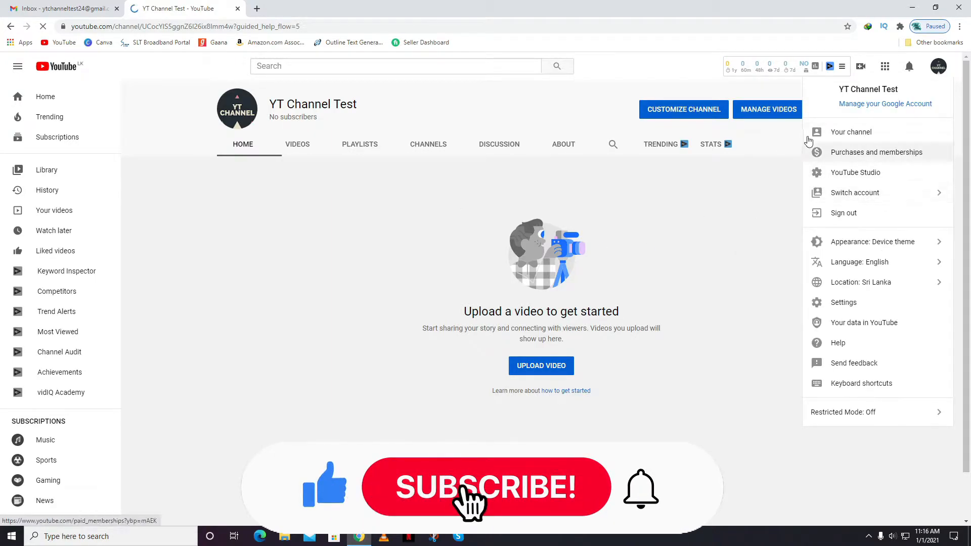
left_click(866, 178)
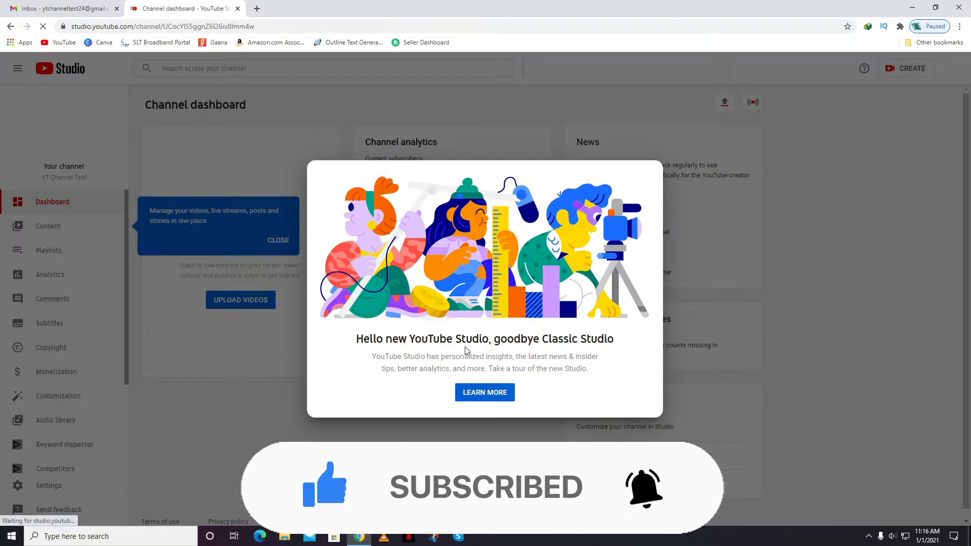
left_click(553, 430)
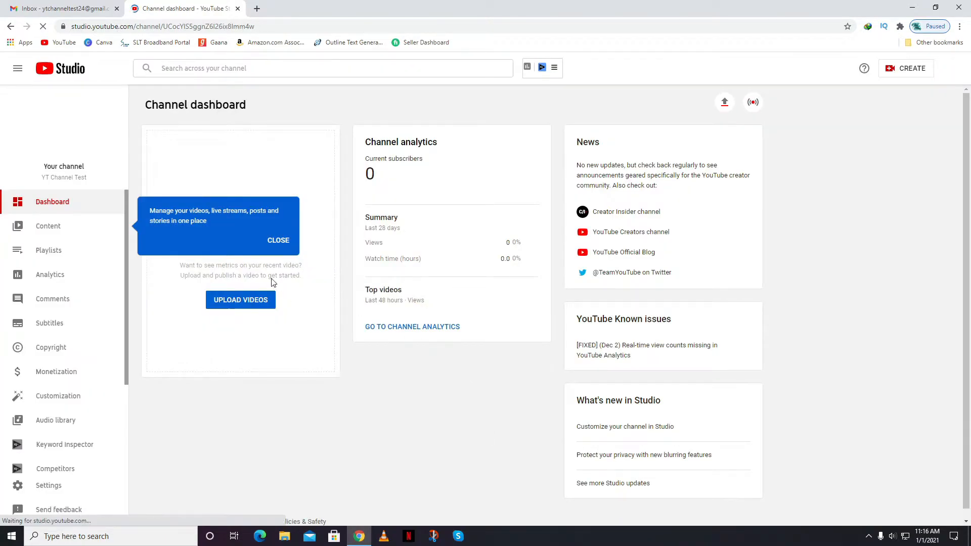
left_click(278, 240)
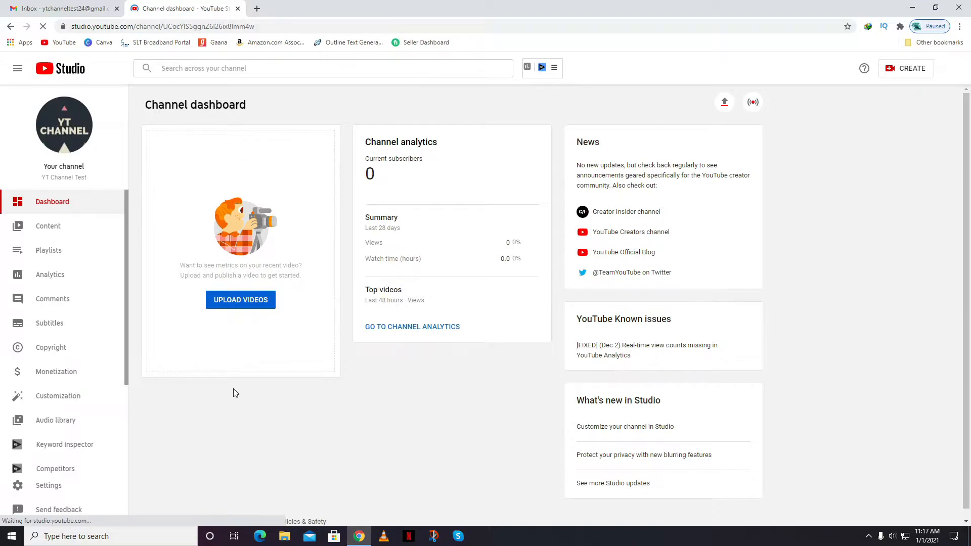
Step: In the channel's Basic info settings, set country of residence to United States
left_click(81, 493)
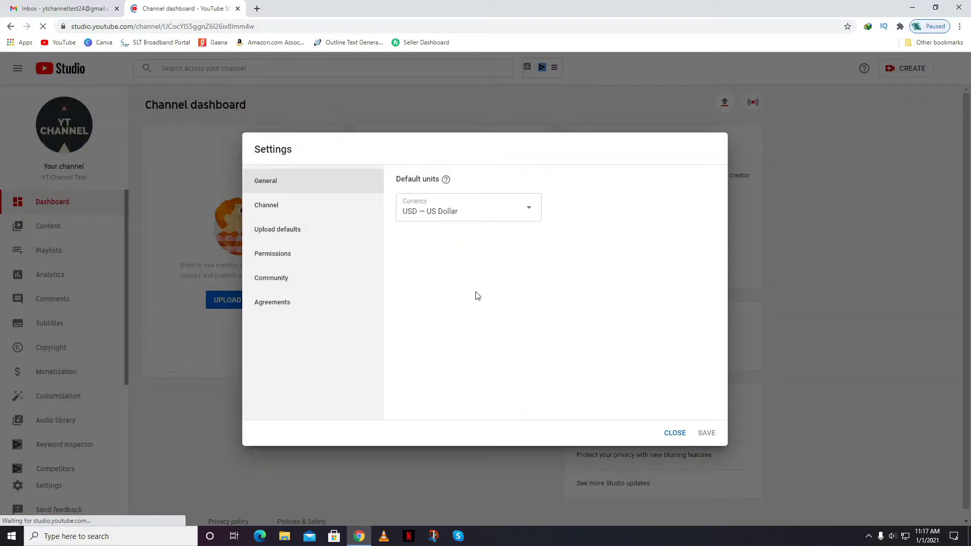
left_click(270, 211)
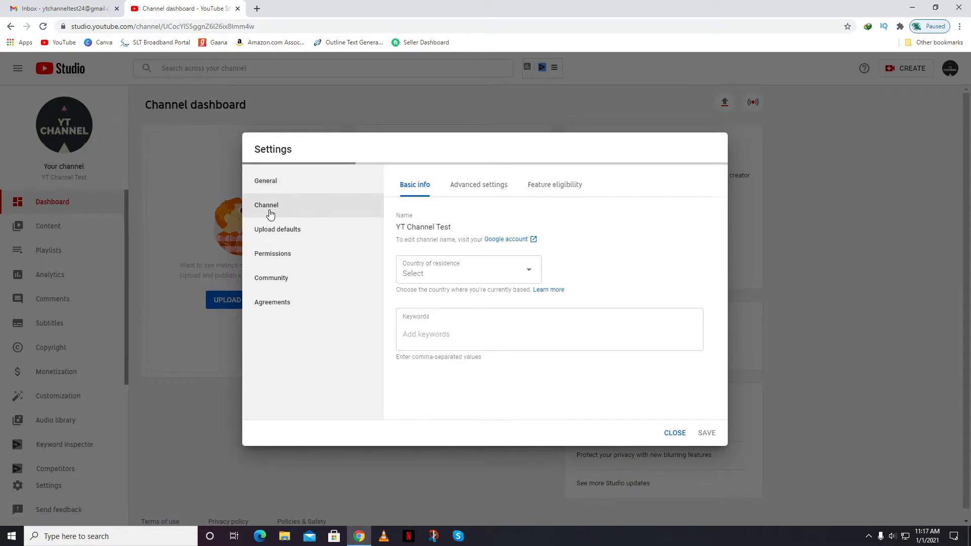
left_click(486, 274)
scroll(447, 329, "down", 10)
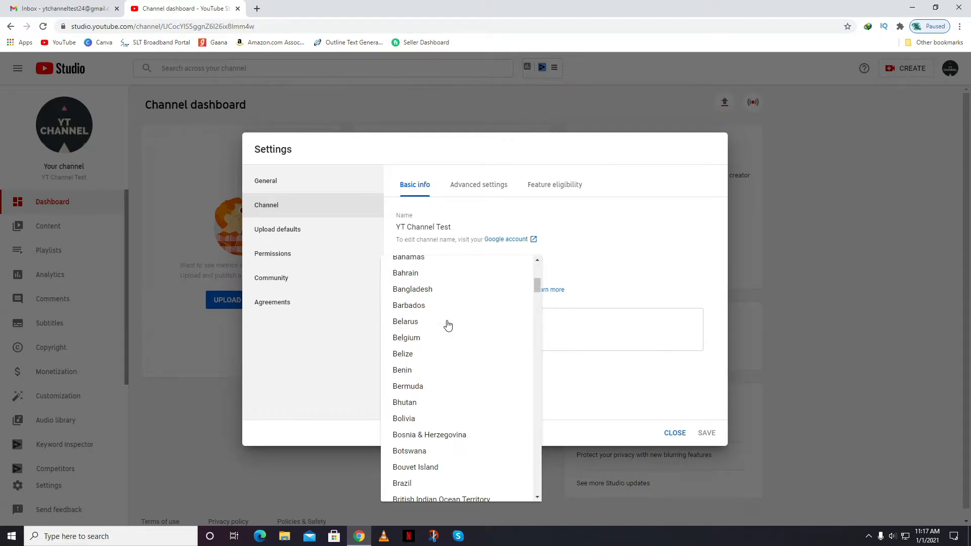
scroll(500, 344, "down", 7)
scroll(453, 347, "down", 20)
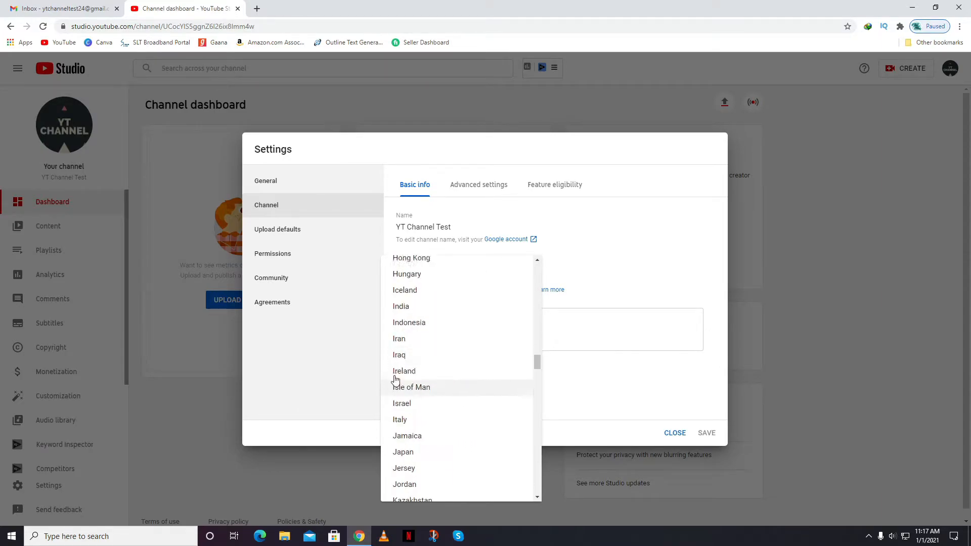
scroll(425, 400, "down", 15)
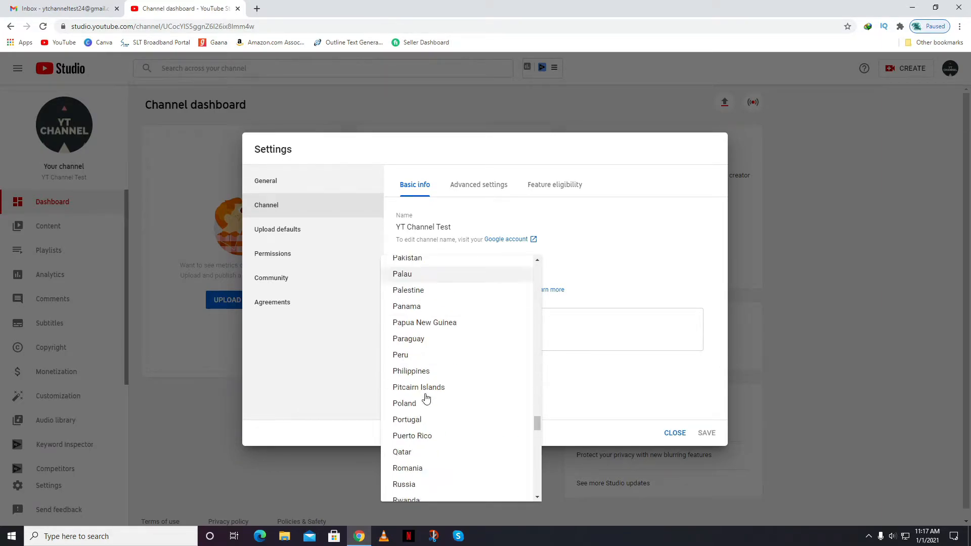
scroll(433, 384, "down", 12)
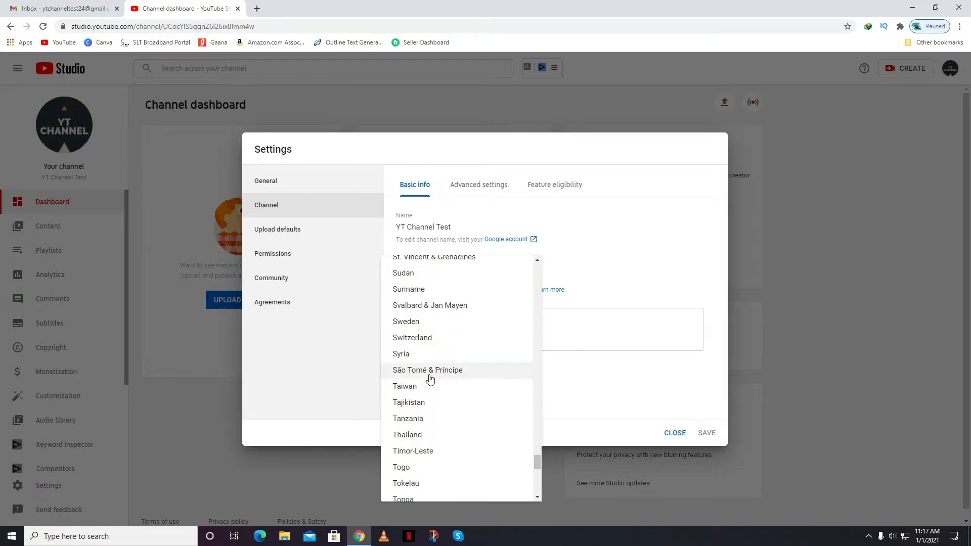
scroll(428, 294, "up", 1)
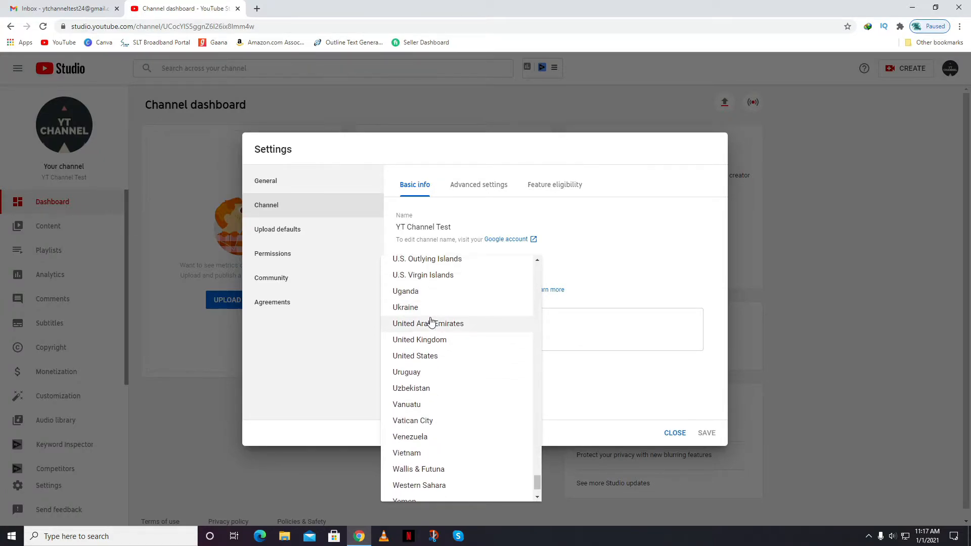
left_click(445, 356)
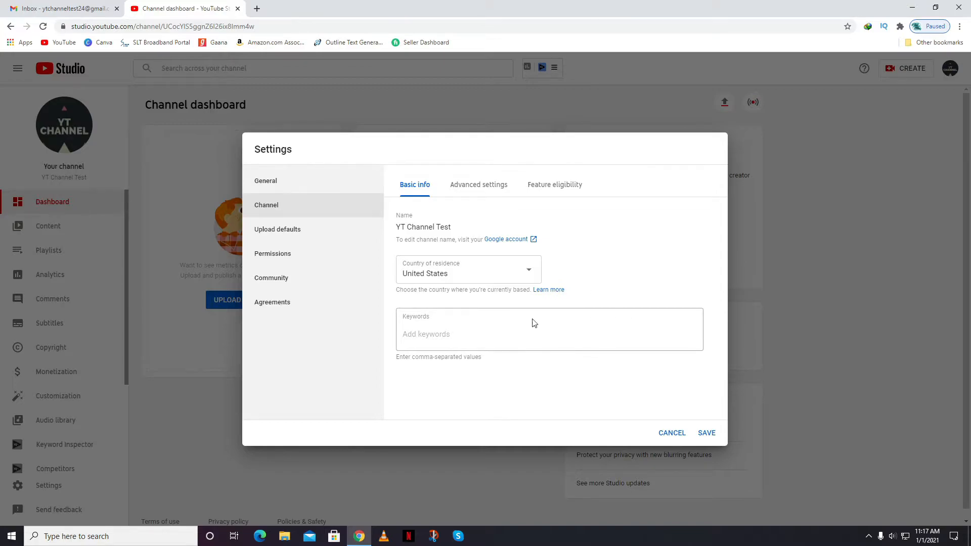
Step: Add the keywords yt channel, yt channel test, yt test and channel test
left_click(506, 339)
type("yt")
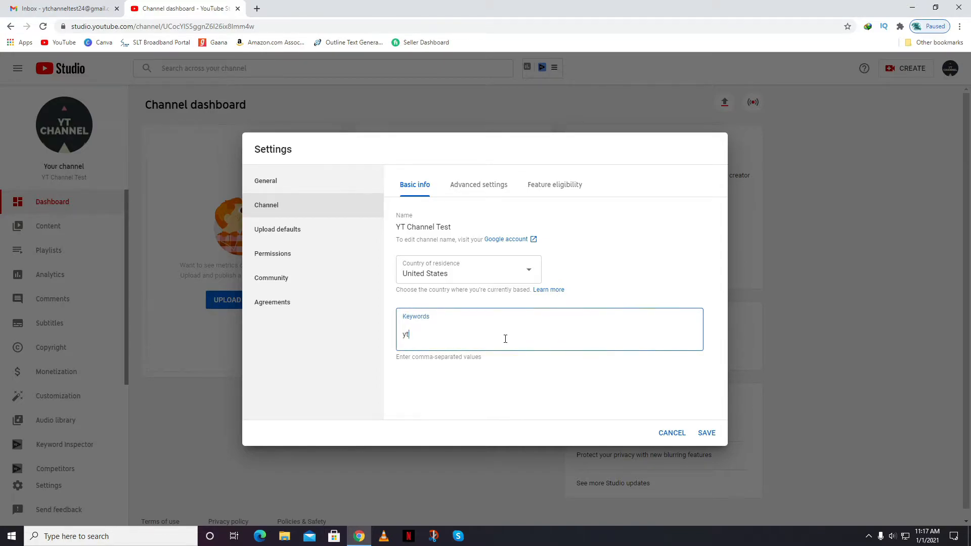
type(" channel,")
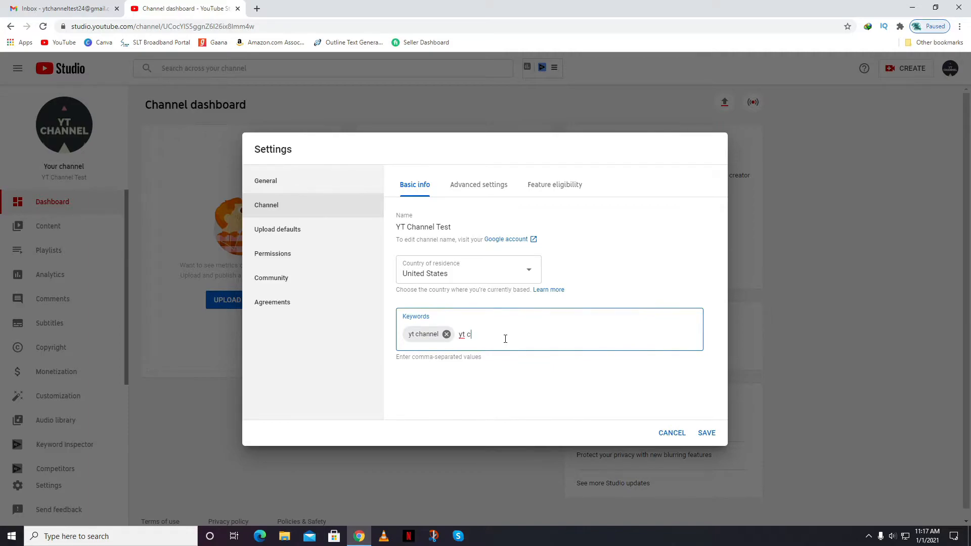
type("yt channel test,")
type("yt test")
type(",")
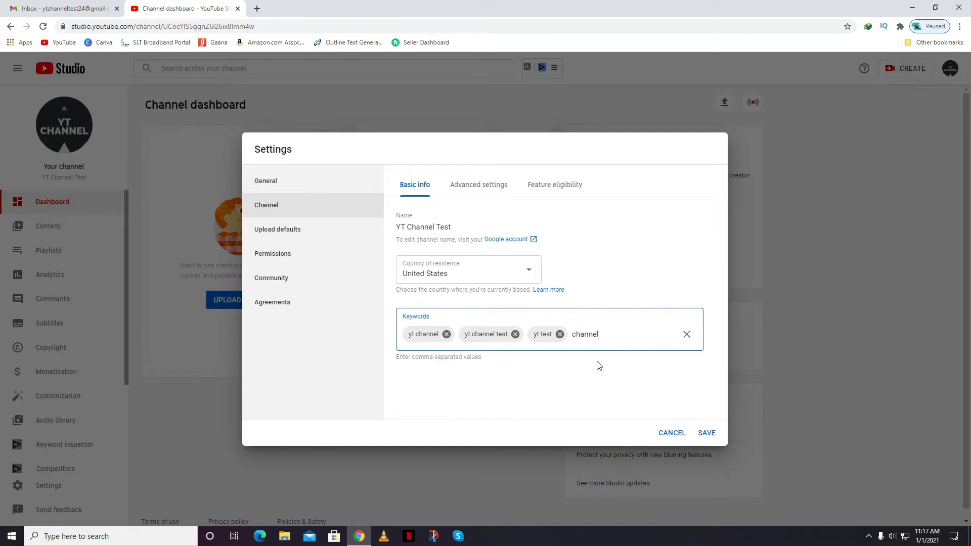
type("channel test")
key("comma")
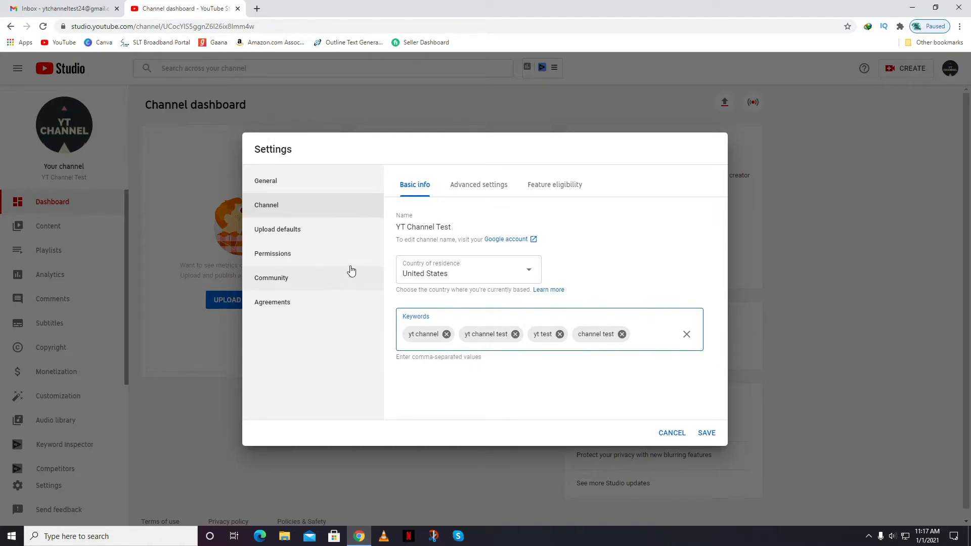
Step: Review the Upload defaults, Permissions, Community and Agreements pages of channel settings
left_click(288, 244)
scroll(516, 273, "down", 3)
scroll(477, 286, "up", 3)
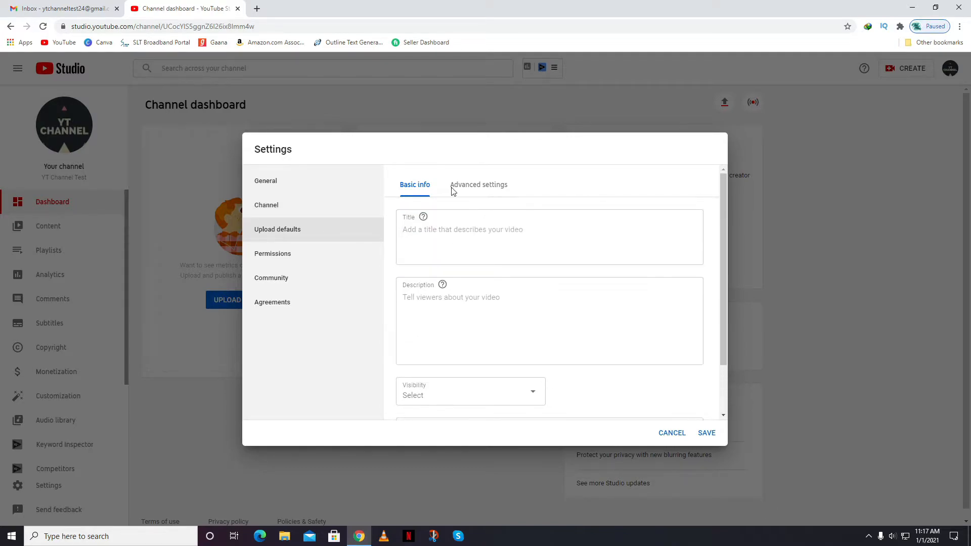
left_click(457, 191)
left_click(417, 192)
left_click(317, 258)
left_click(291, 286)
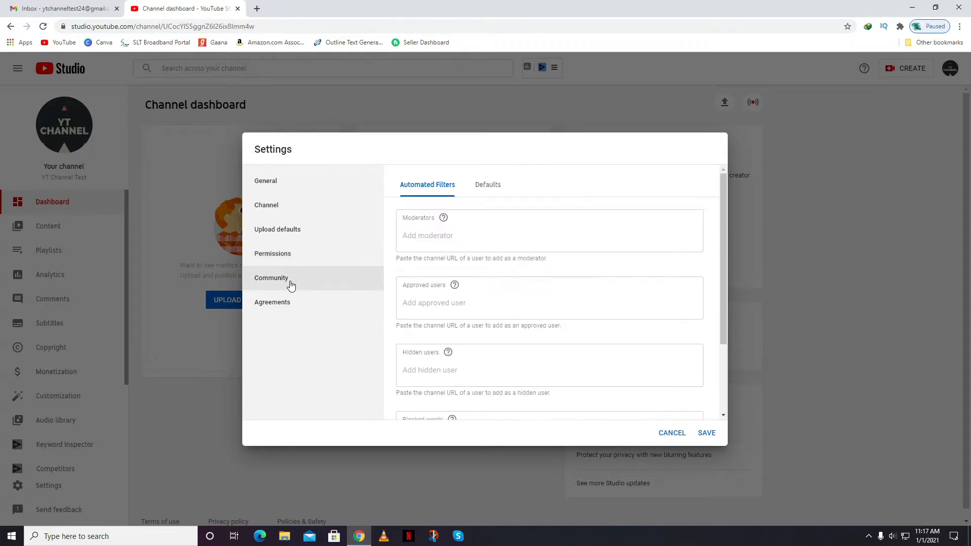
scroll(479, 277, "down", 2)
scroll(491, 228, "up", 2)
left_click(497, 186)
left_click(424, 195)
left_click(299, 303)
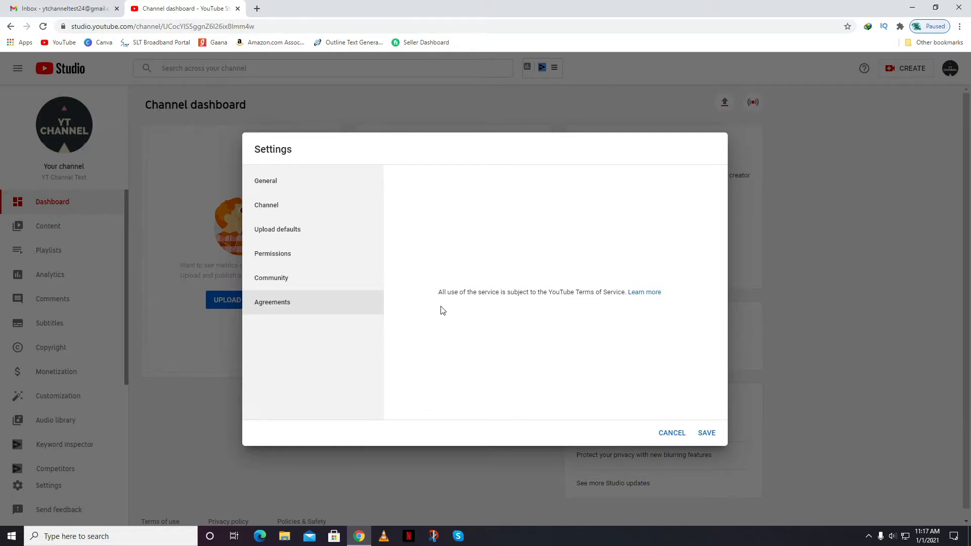
Step: Mark the channel as not made for kids, check feature eligibility, and save the settings
left_click(275, 208)
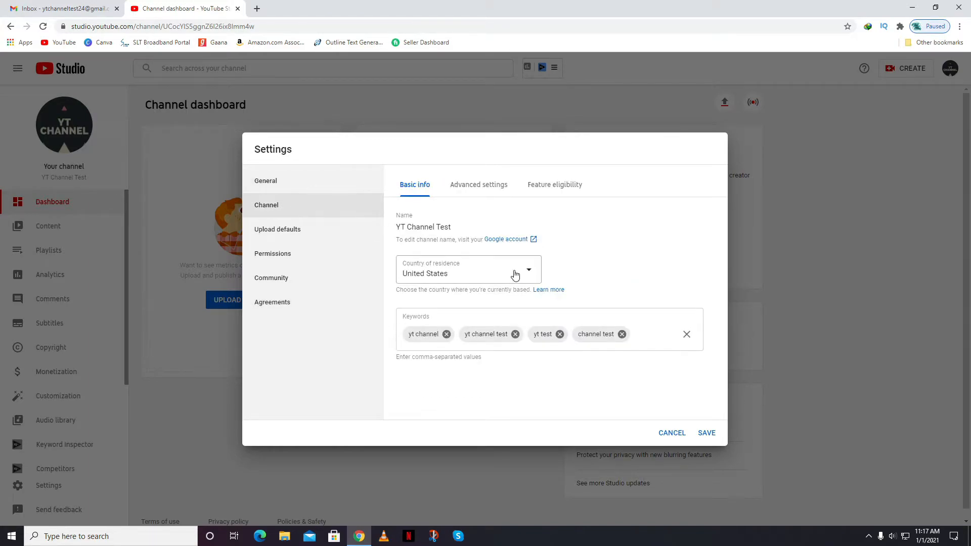
left_click(475, 188)
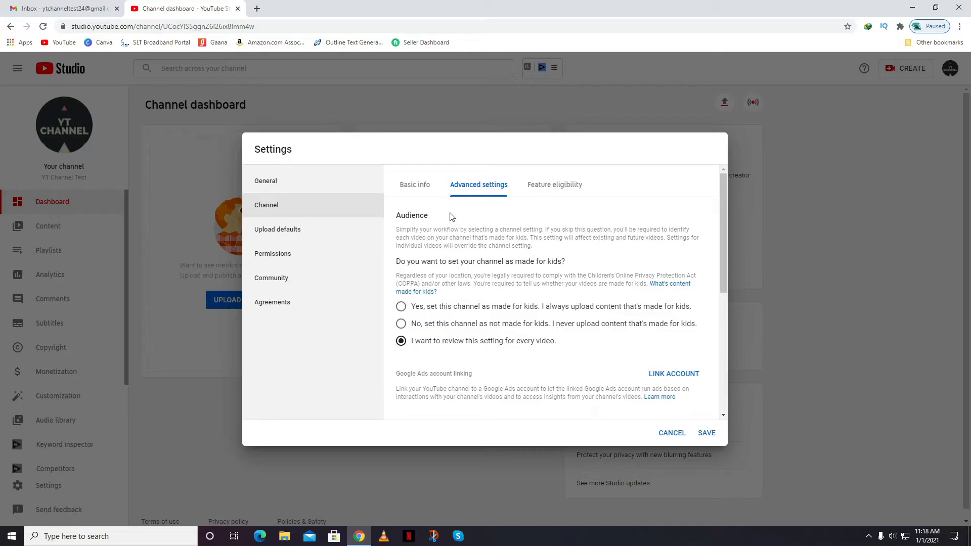
scroll(502, 232, "down", 1)
scroll(502, 231, "up", 1)
left_click(414, 327)
scroll(599, 324, "down", 3)
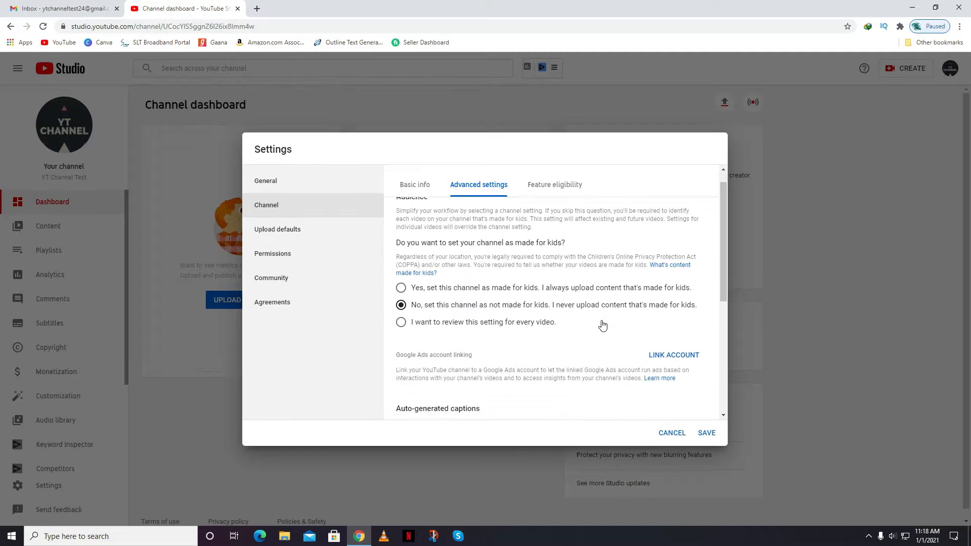
scroll(598, 324, "down", 1)
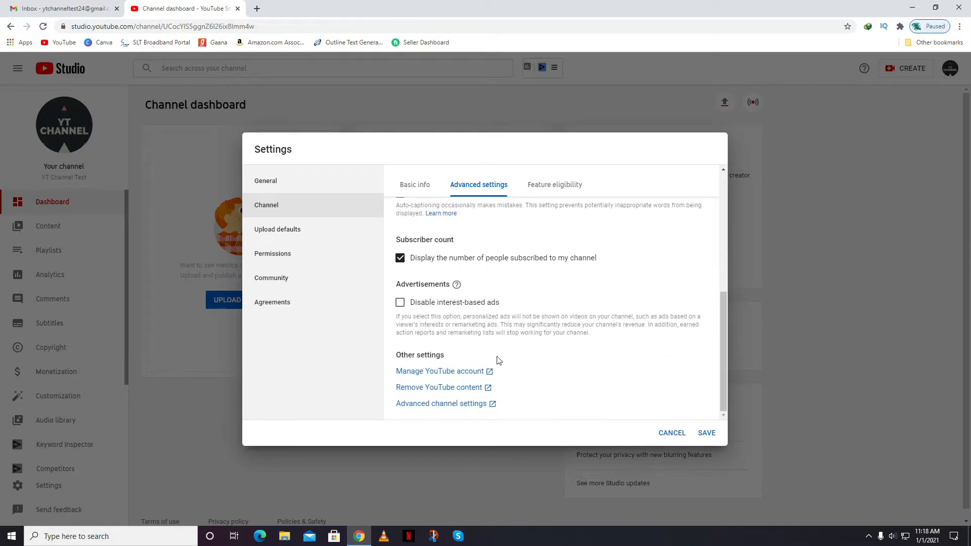
scroll(515, 362, "up", 1)
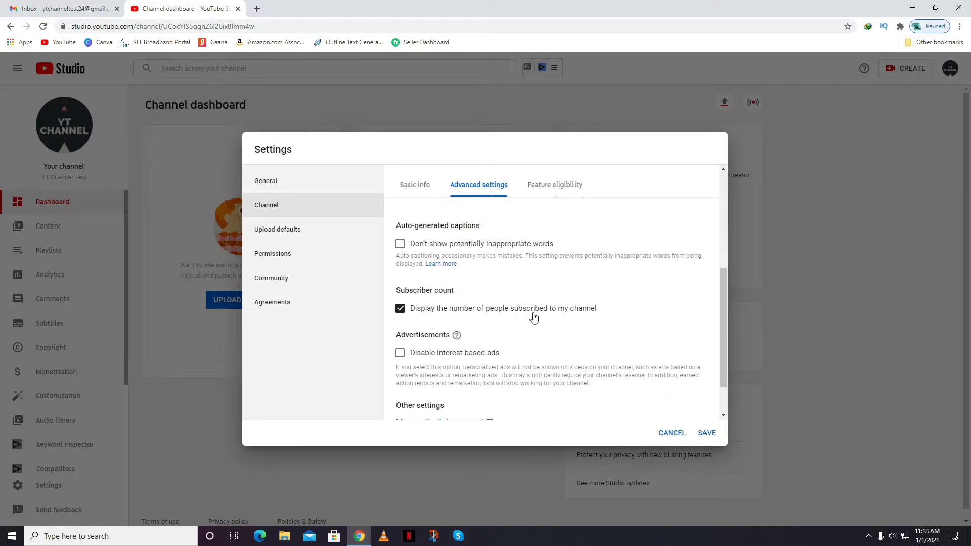
scroll(505, 311, "up", 4)
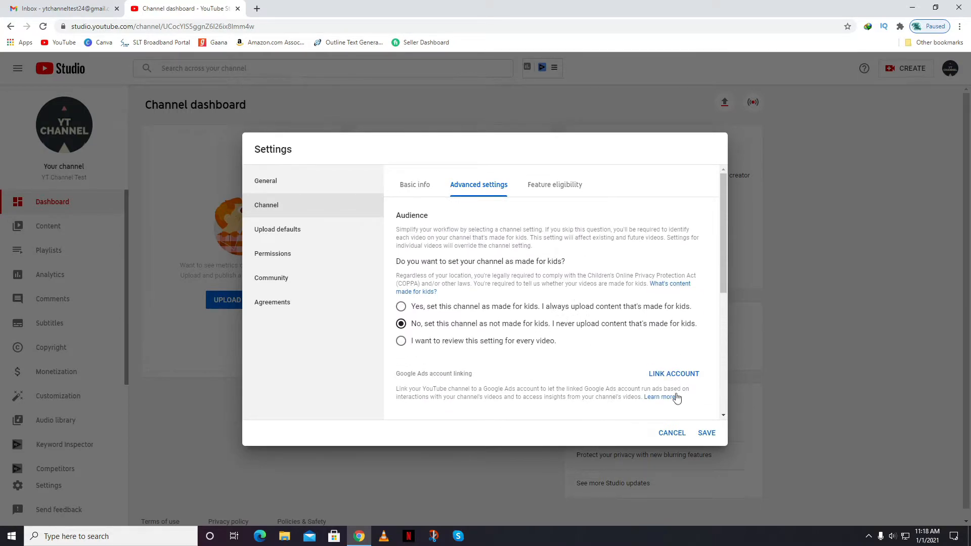
left_click(549, 196)
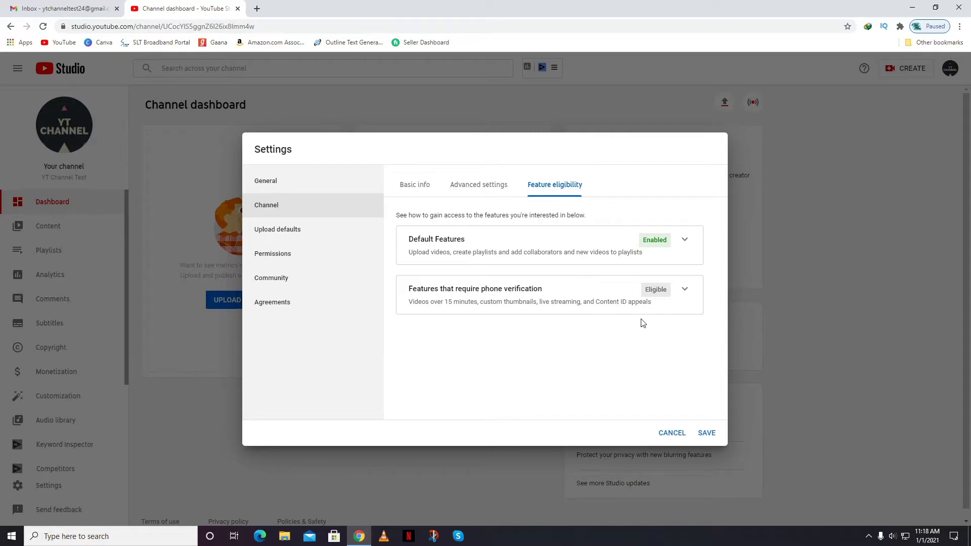
left_click(706, 433)
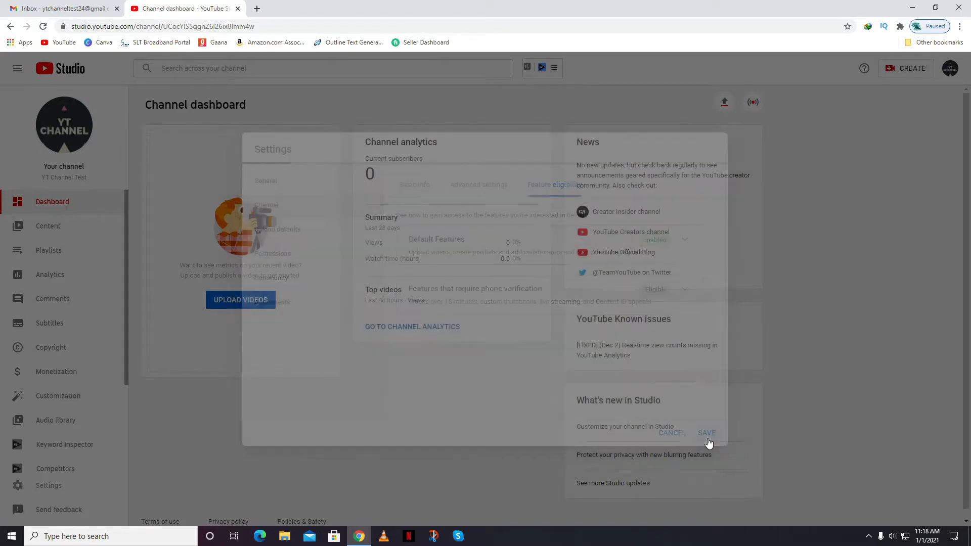
Step: In Channel > Feature eligibility, expand the phone-verification features and choose VERIFY PHONE NUMBER
left_click(65, 488)
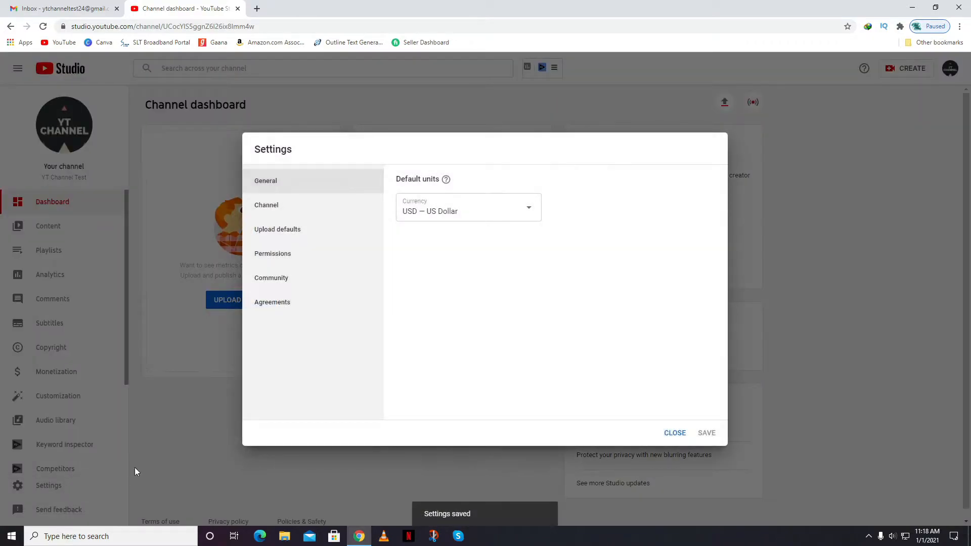
left_click(299, 206)
left_click(578, 189)
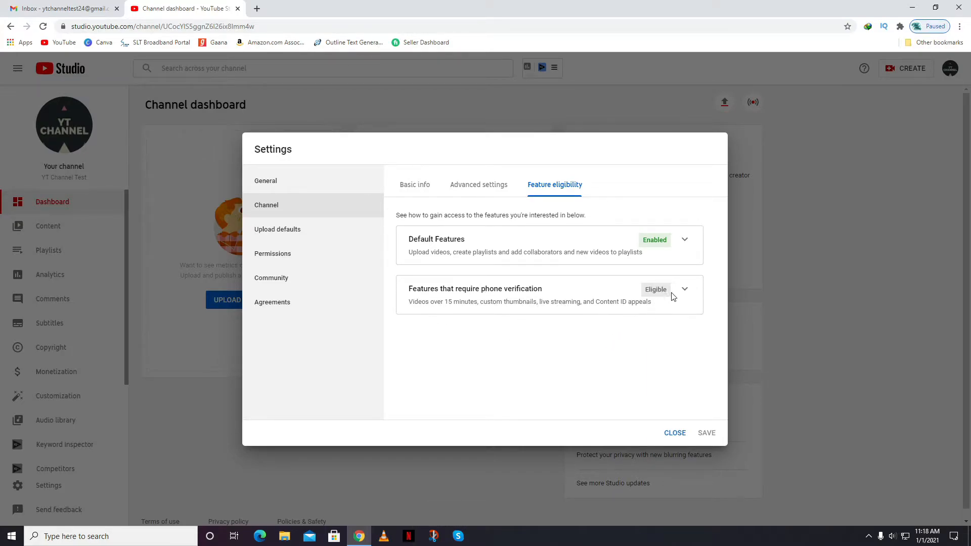
left_click(686, 290)
scroll(508, 358, "down", 1)
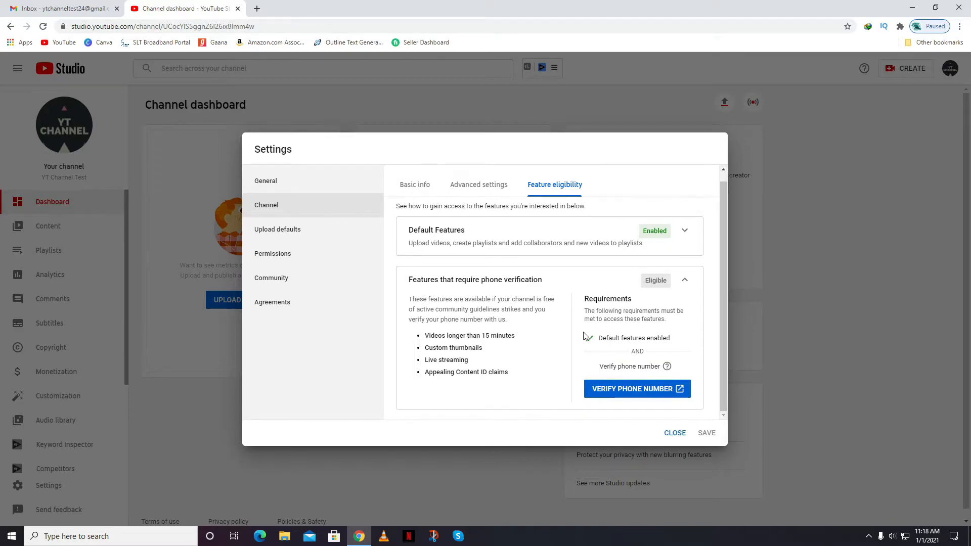
left_click(632, 393)
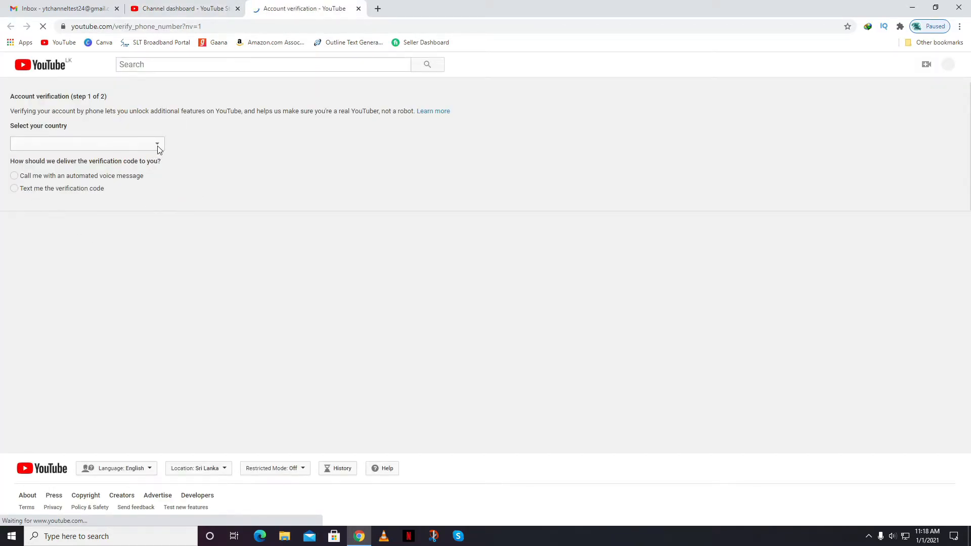
Step: Choose Sri Lanka with text-message delivery and submit the phone number for a code
left_click(157, 145)
left_click(233, 202)
left_click(81, 175)
left_click(559, 319)
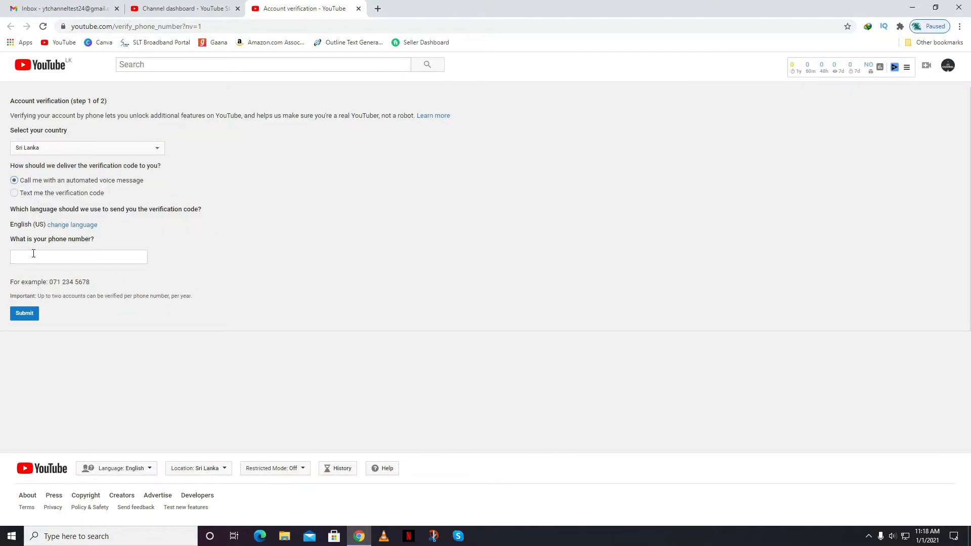
left_click(14, 192)
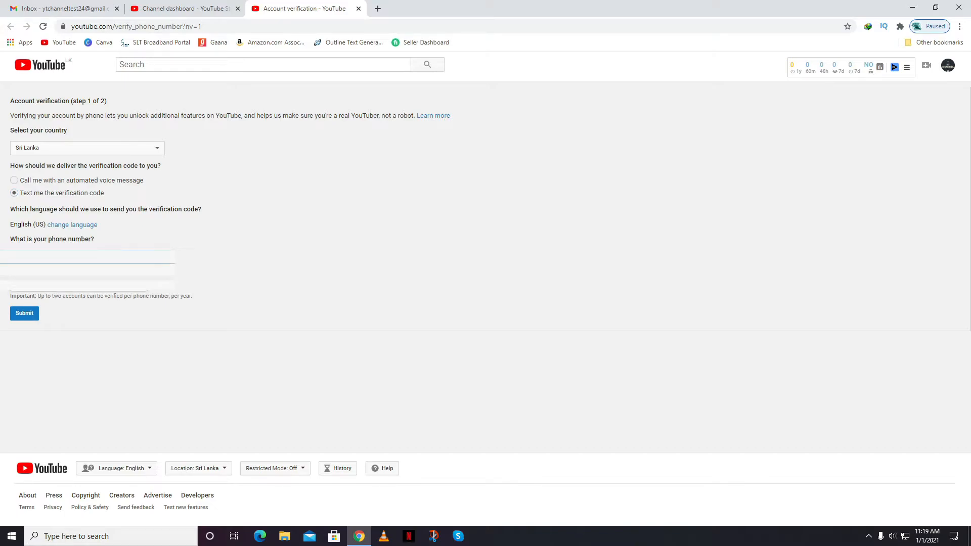
left_click(20, 314)
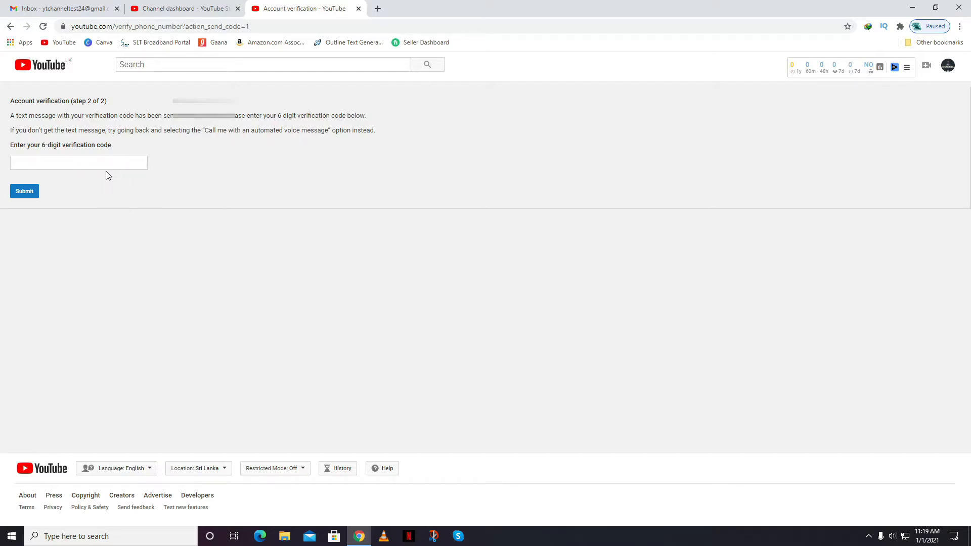
Step: Enter the 6-digit texted code, submit it, and close the verification tab
left_click(120, 169)
left_click(141, 206)
left_click(26, 194)
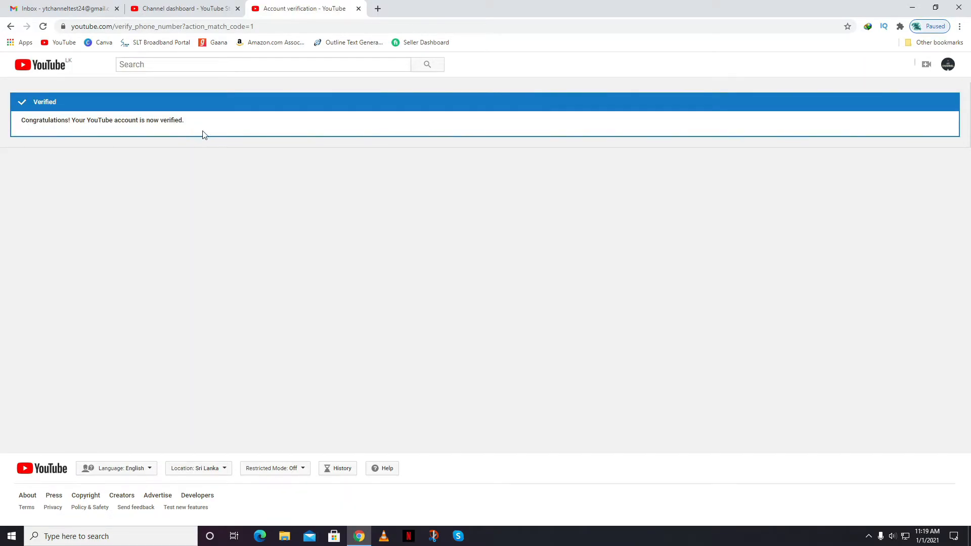
left_click(359, 9)
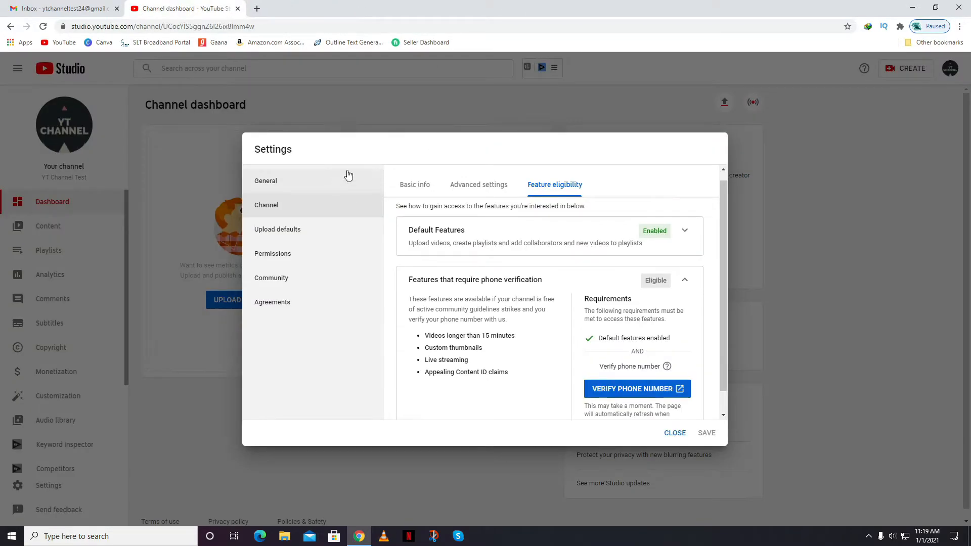
Step: Close Settings, reload the Studio dashboard, and dismiss the content-management tip
left_click(675, 433)
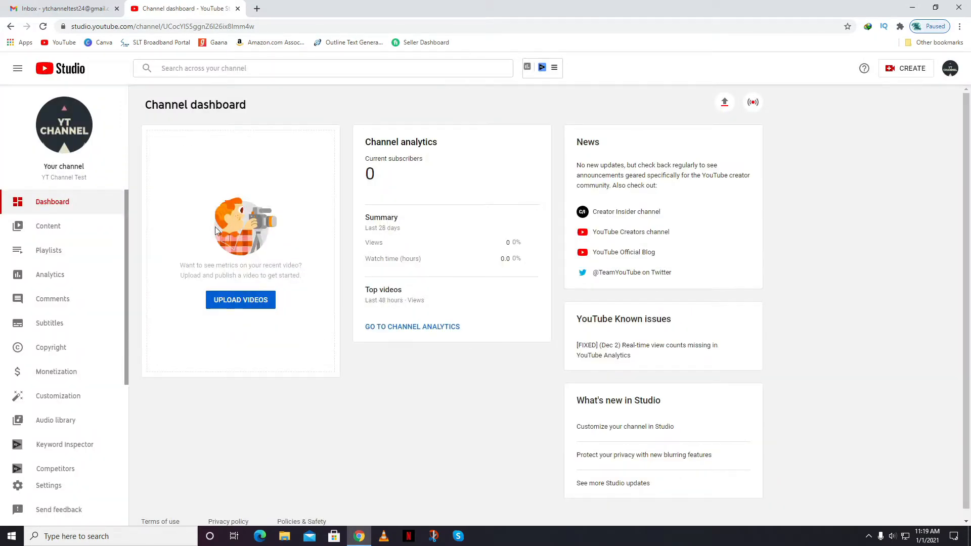
left_click(44, 27)
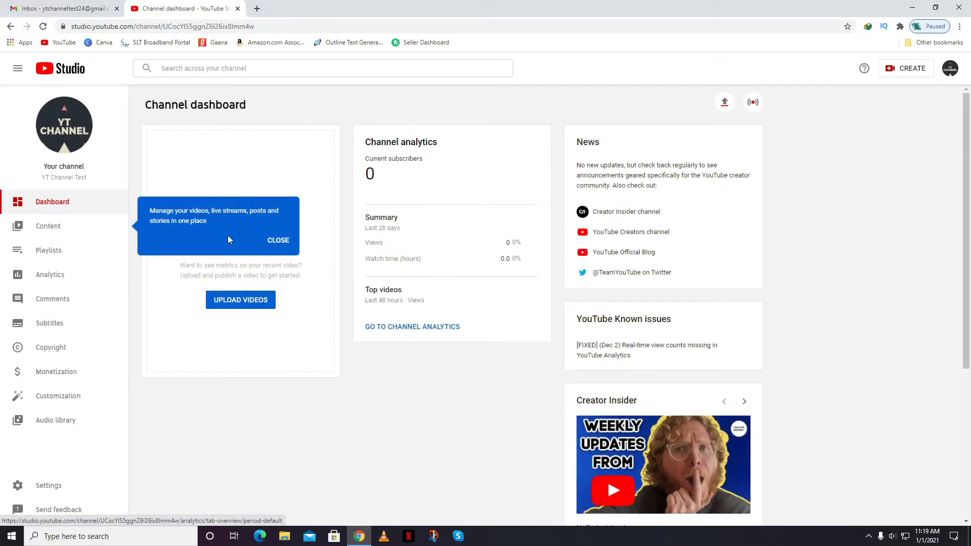
left_click(281, 242)
scroll(51, 293, "down", 3)
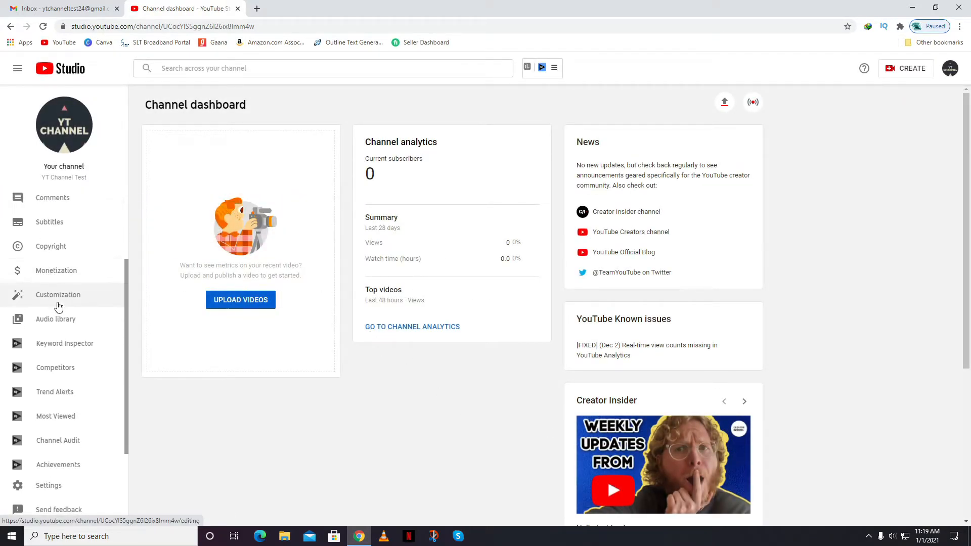
scroll(81, 400, "up", 3)
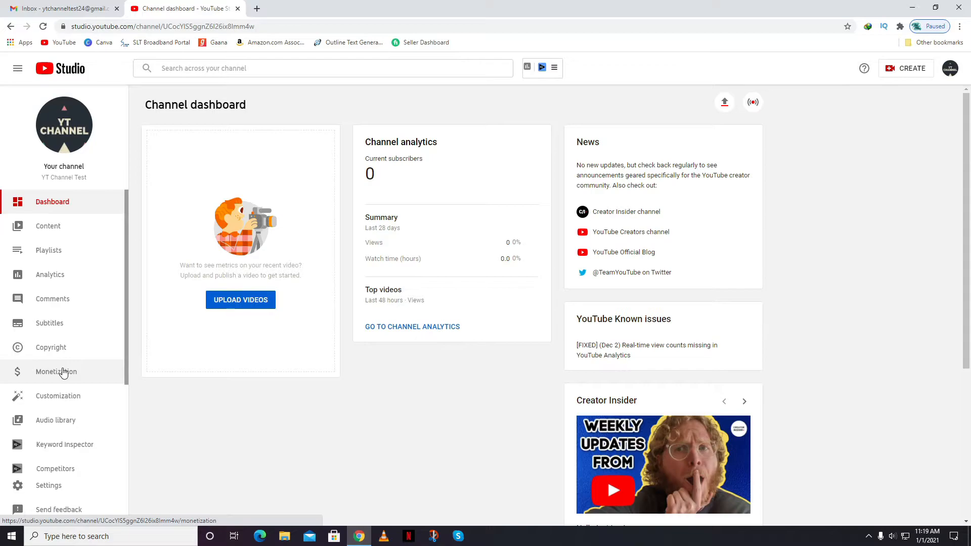
scroll(63, 374, "down", 3)
scroll(63, 373, "up", 3)
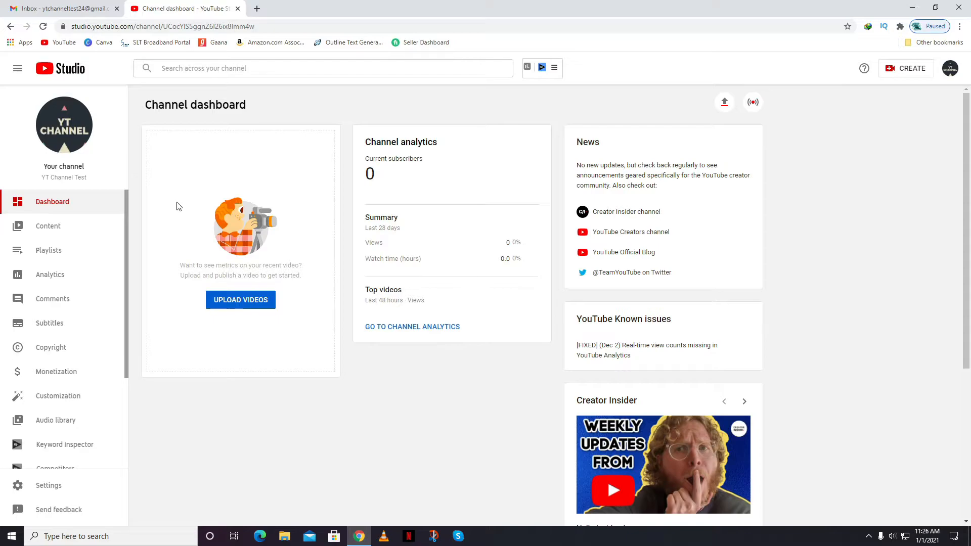
Step: Open the YT Channel Test public page, then its Customize channel page
left_click(60, 133)
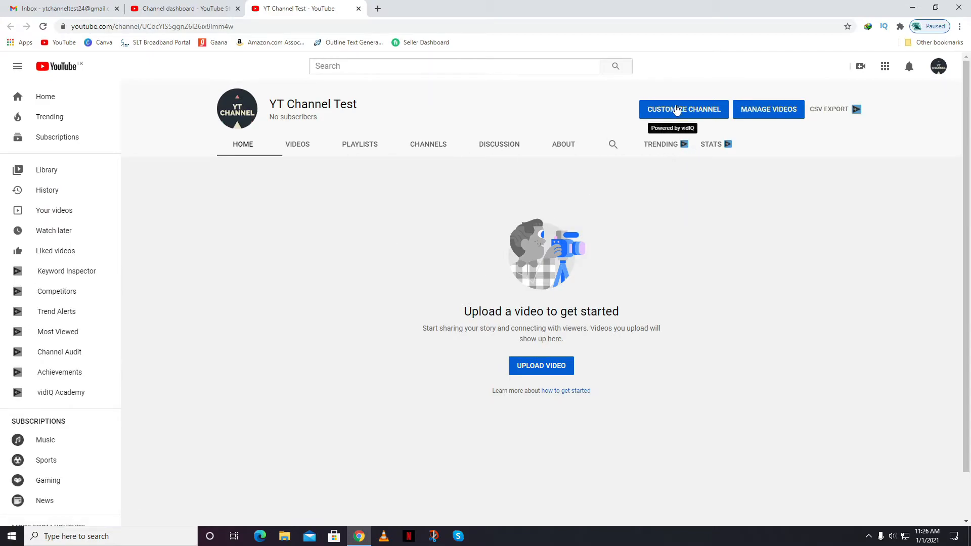
left_click(686, 114)
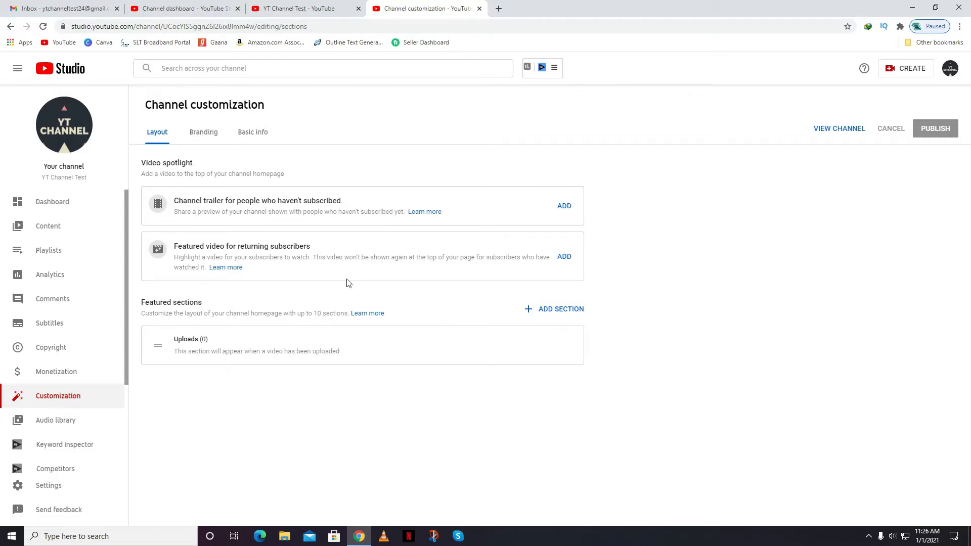
Step: Upload and confirm the YT CHANNEL banner image in Branding
left_click(202, 137)
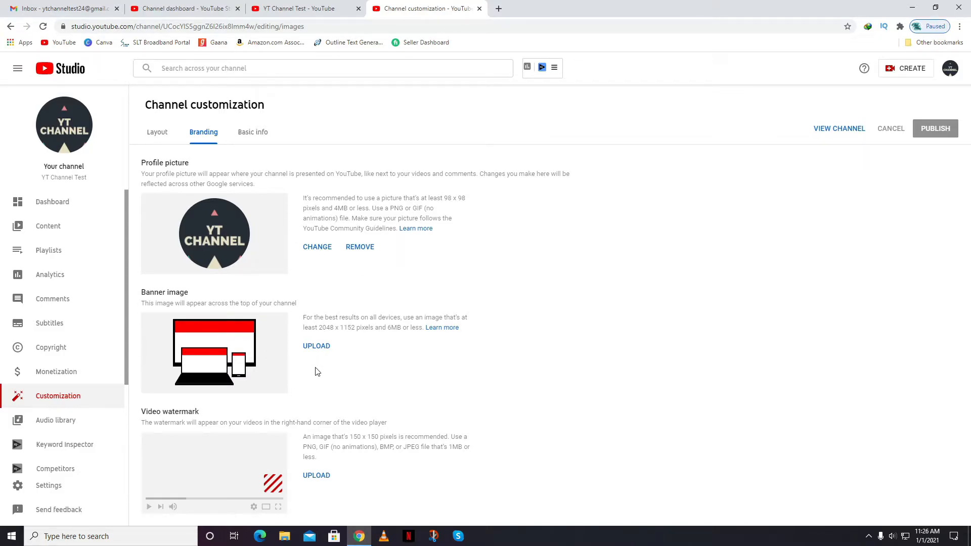
left_click(325, 346)
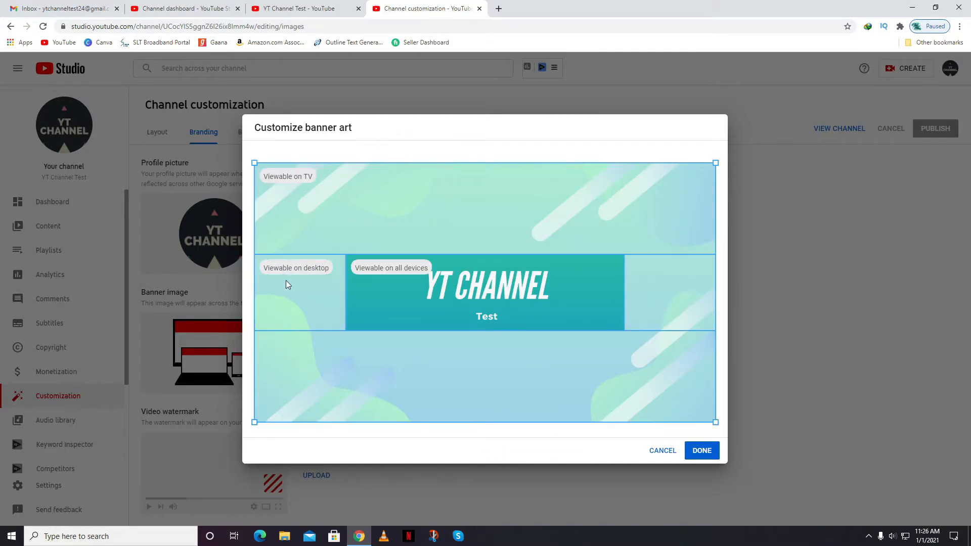
left_click(703, 451)
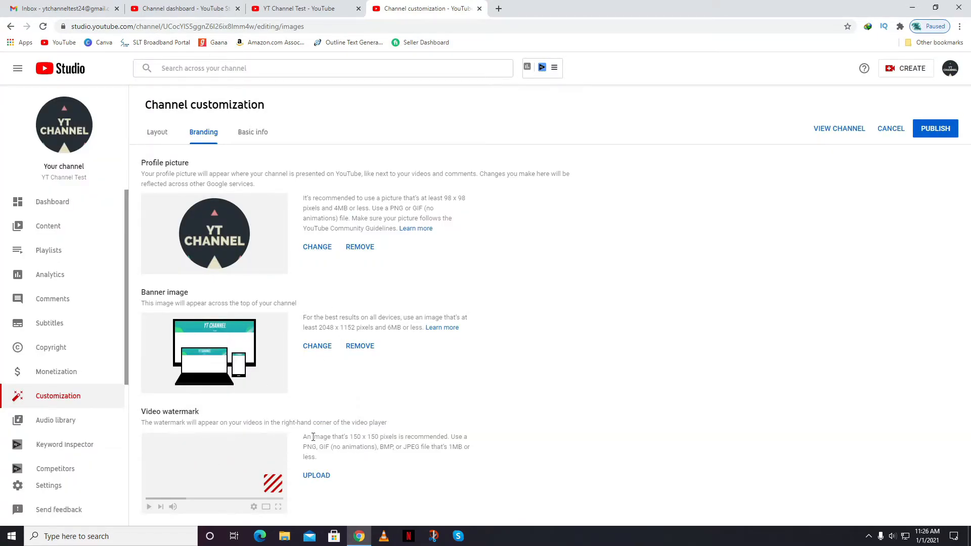
Step: Add YT.png as the video watermark
left_click(323, 478)
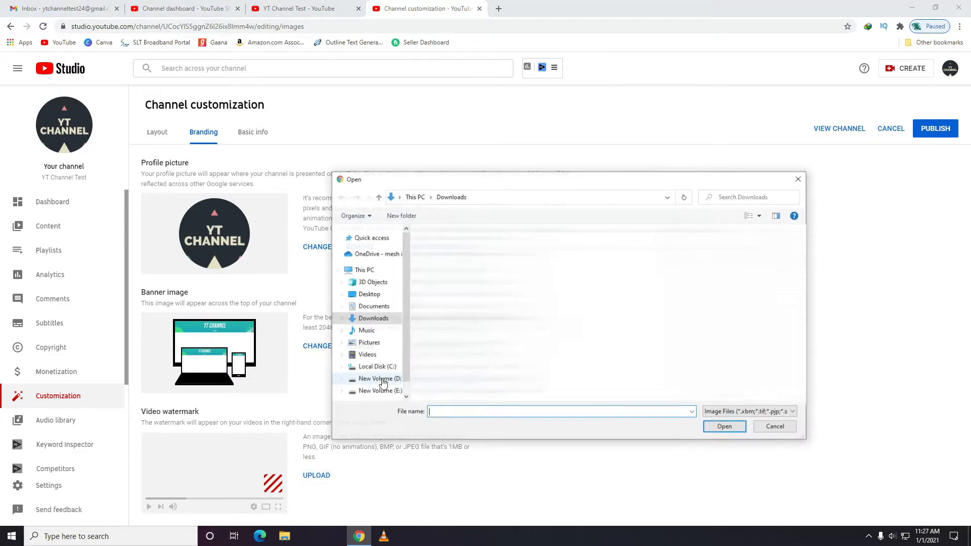
left_click(455, 270)
left_click(726, 427)
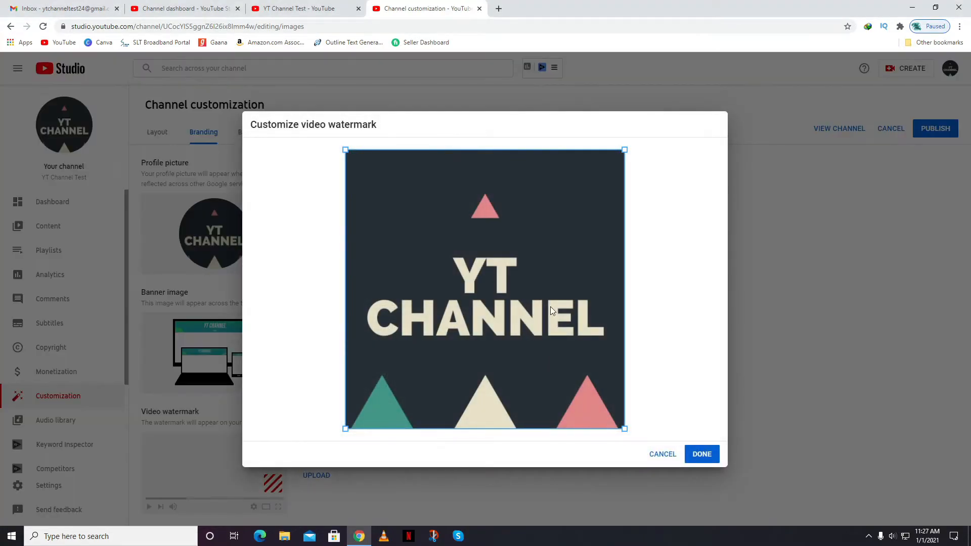
left_click(702, 454)
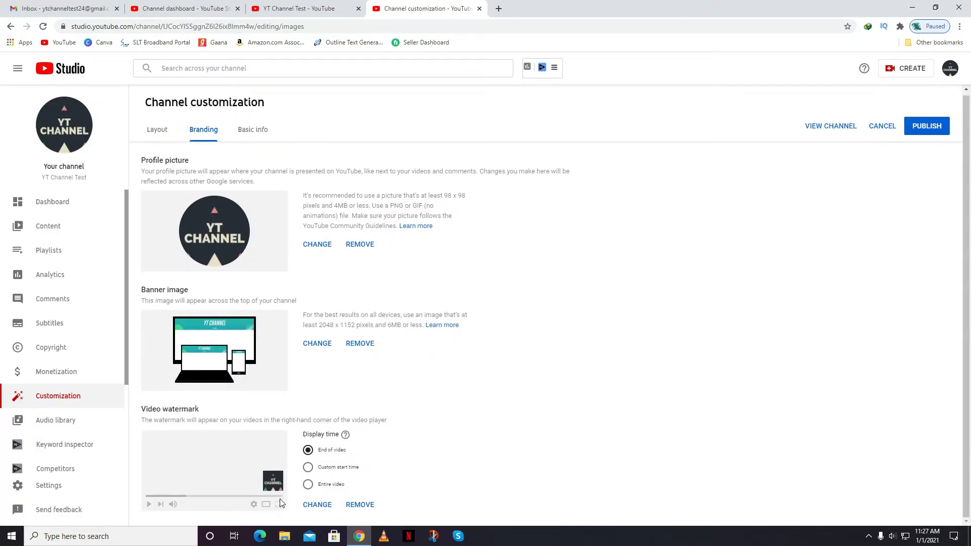
Step: Make the watermark show for the entire video, then edit the channel description in Basic info
left_click(309, 485)
left_click(264, 135)
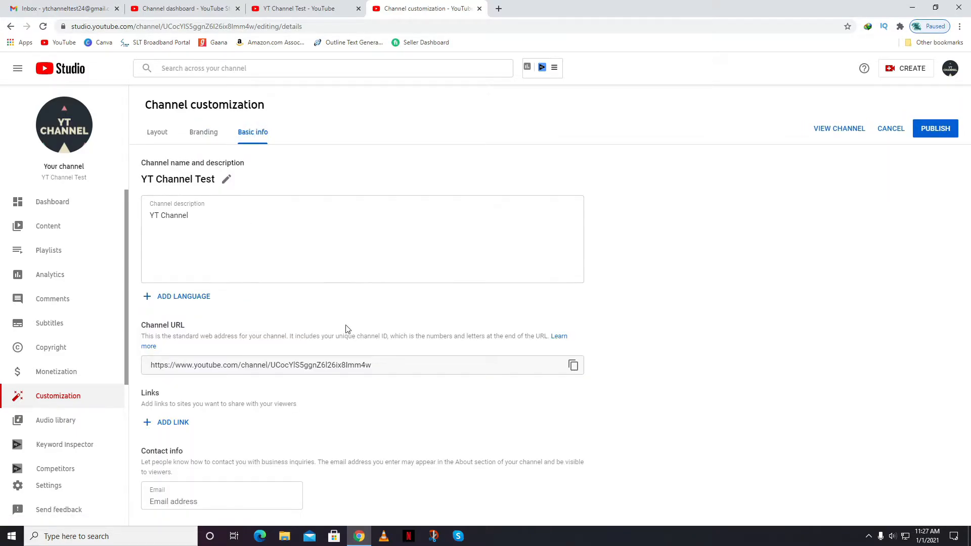
left_click(320, 225)
Step: Correct the contact e-mail, publish the channel info, and go to the channel
left_click(762, 229)
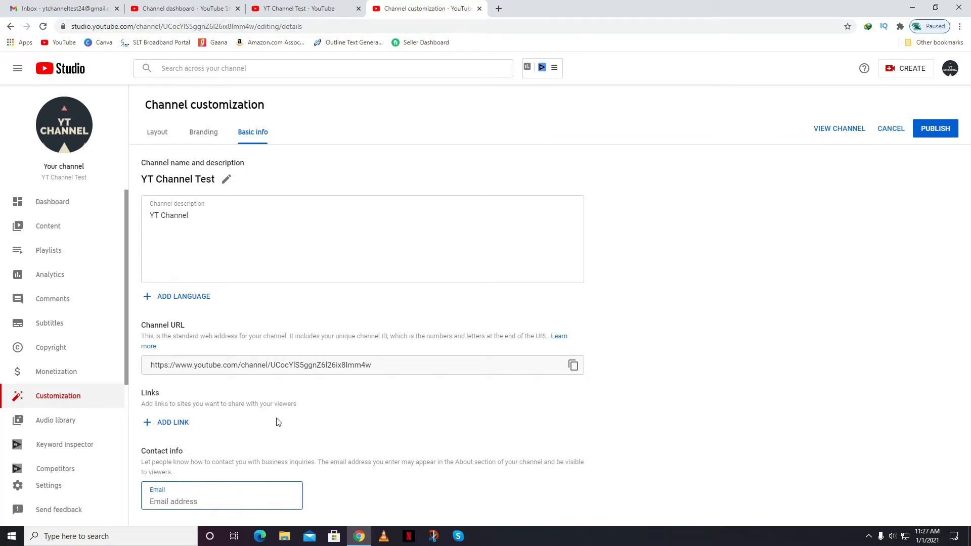
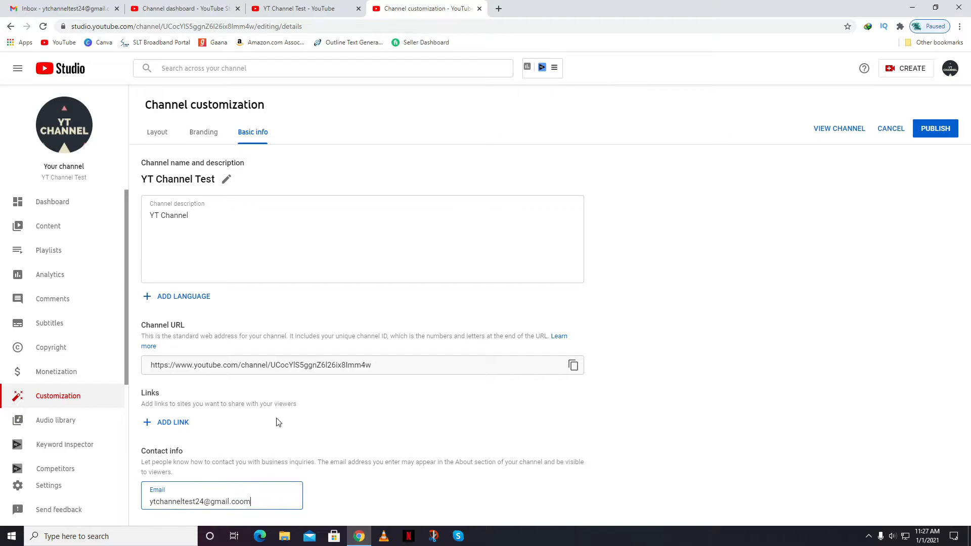
left_click(447, 429)
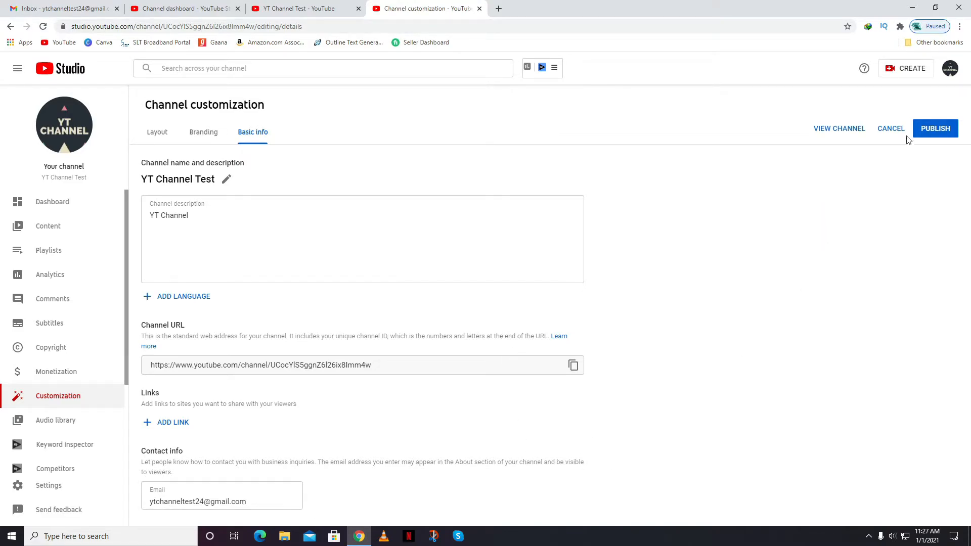
left_click(943, 131)
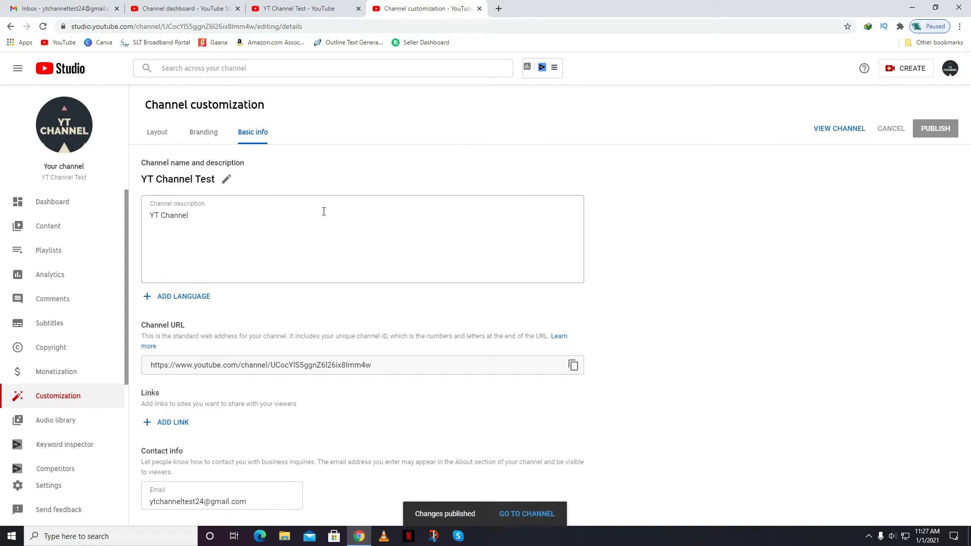
left_click(526, 514)
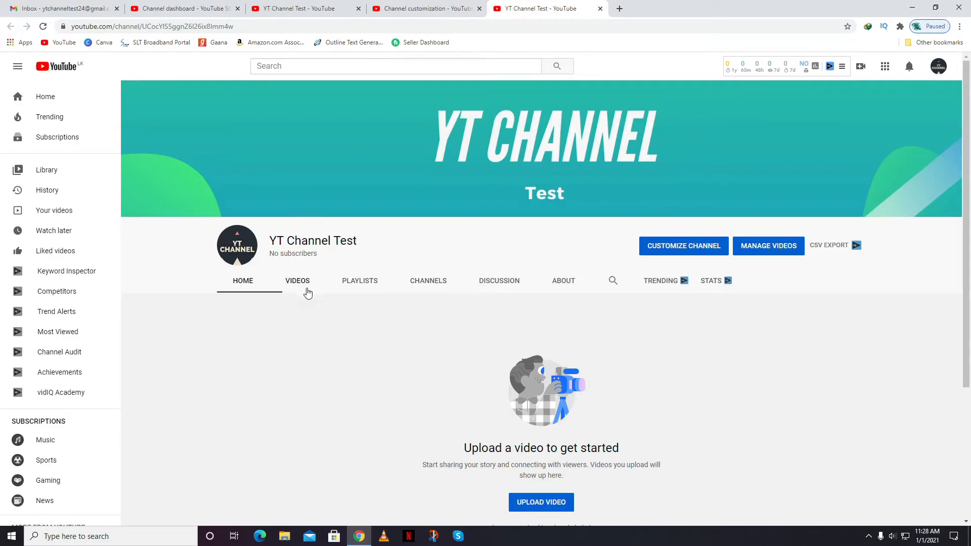
Step: Reveal the business e-mail address on the channel's About page
left_click(555, 283)
scroll(406, 344, "down", 1)
left_click_drag(207, 282, 466, 354)
left_click(467, 354)
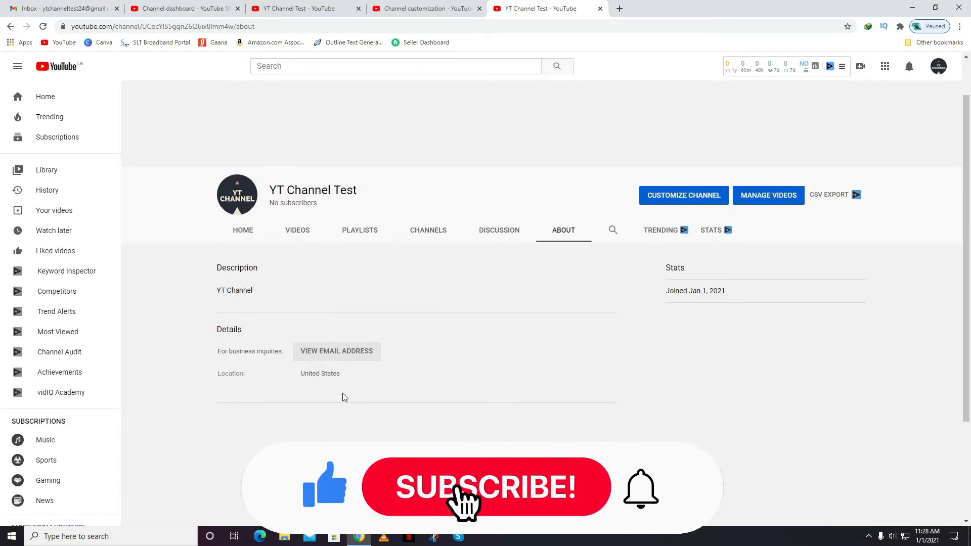
left_click(337, 352)
scroll(440, 273, "up", 1)
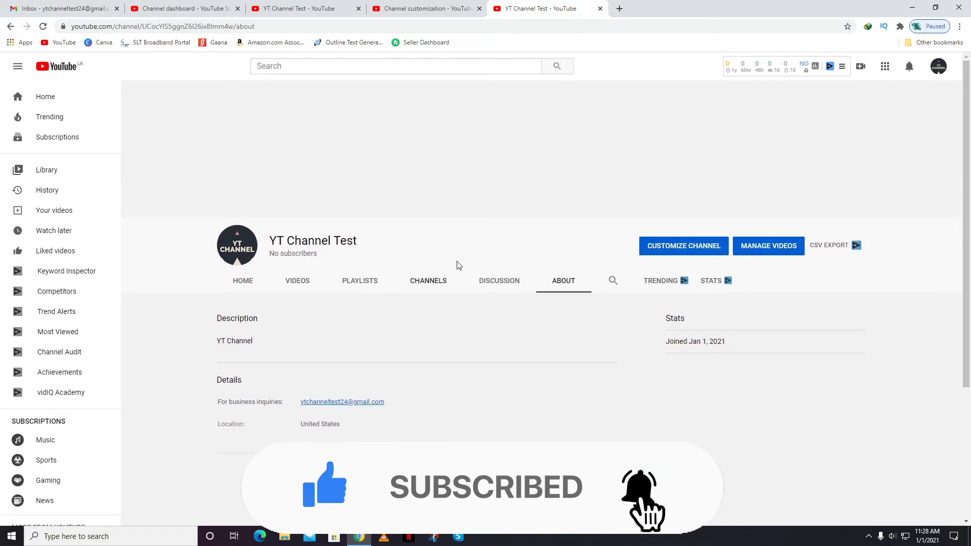
Step: Close the extra YouTube tabs and reload the Studio channel dashboard
left_click(600, 9)
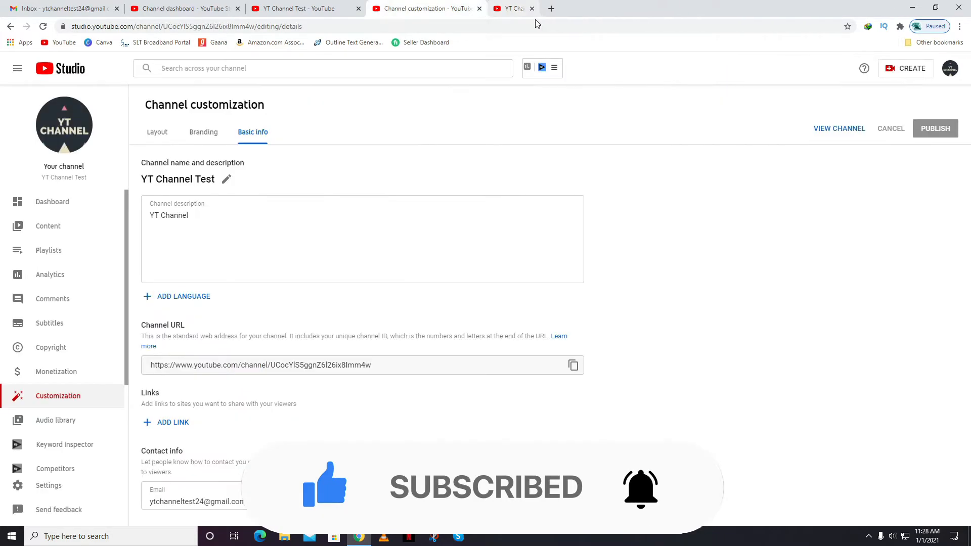
left_click(479, 8)
left_click(358, 9)
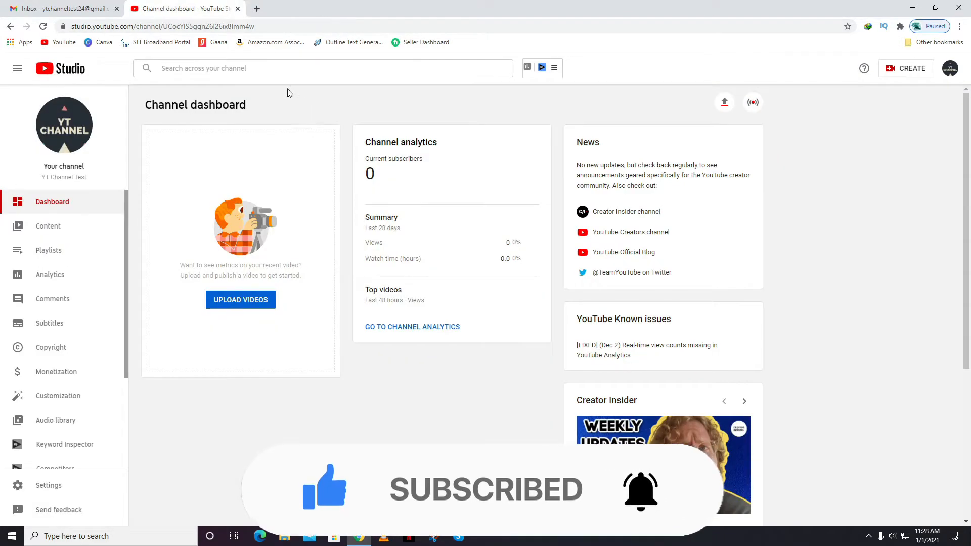
left_click(43, 27)
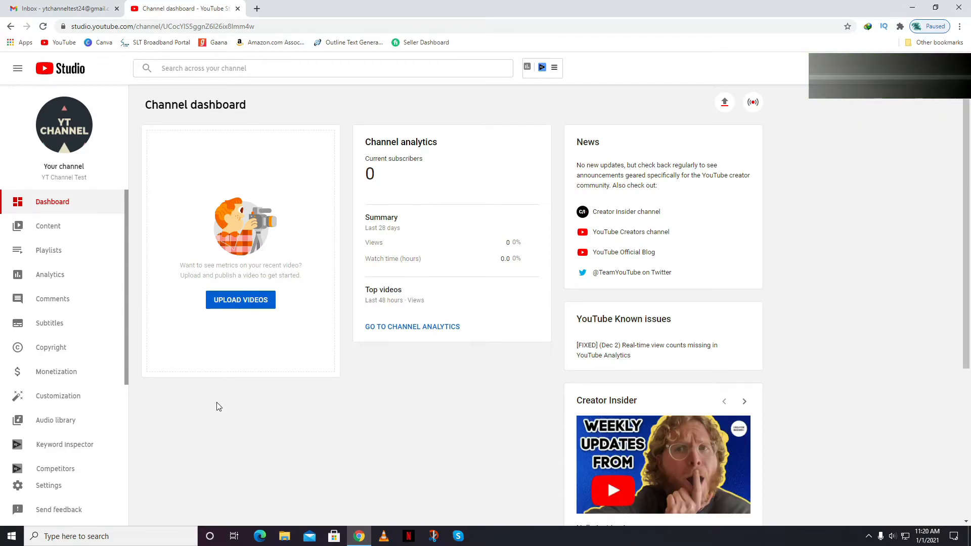
Step: Open Monetization in a new tab, request an eligibility notification, and close that tab
right_click(62, 369)
left_click(70, 379)
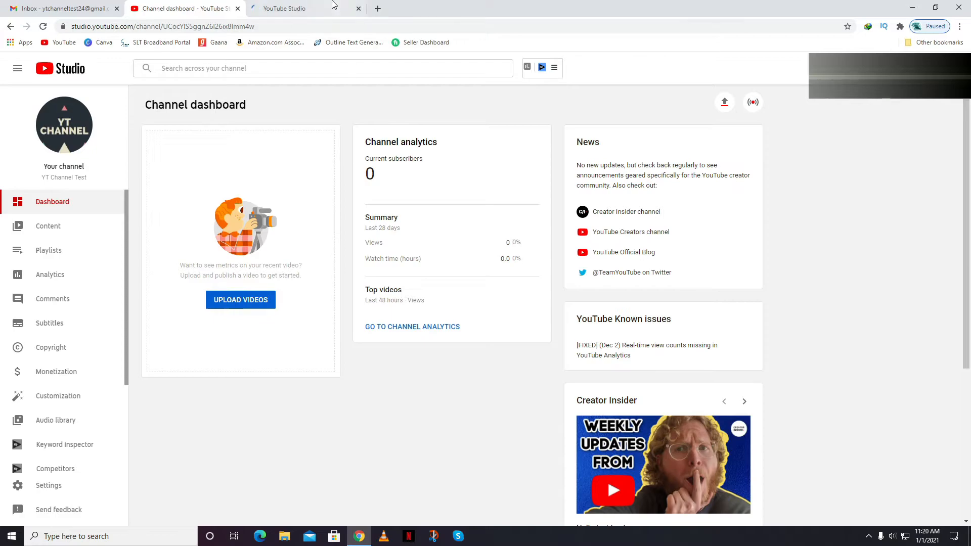
left_click(326, 5)
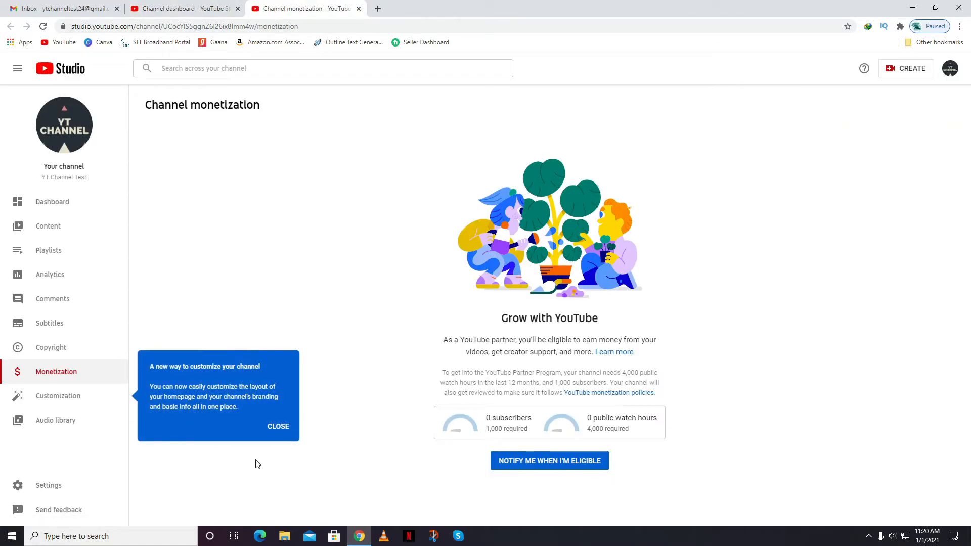
left_click(277, 437)
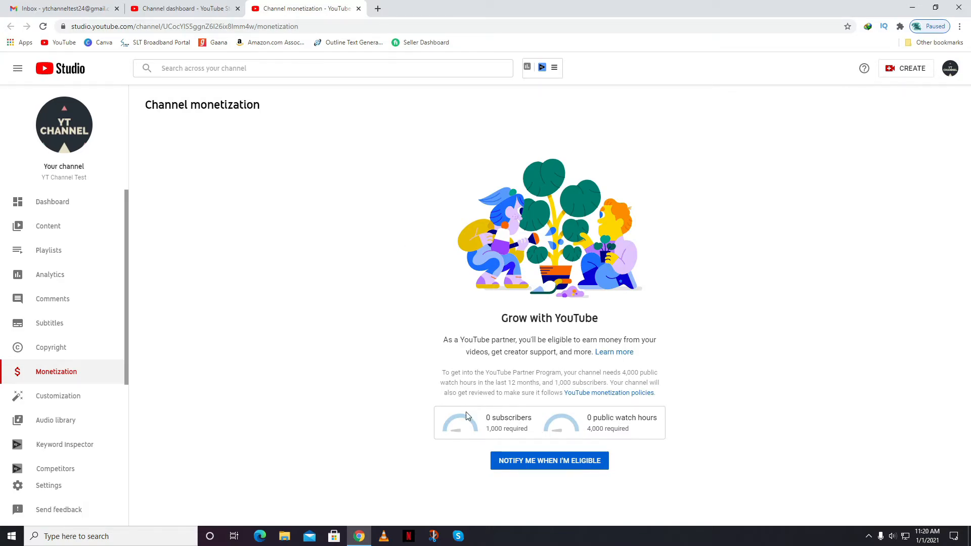
mouse_move(588, 420)
left_click(536, 469)
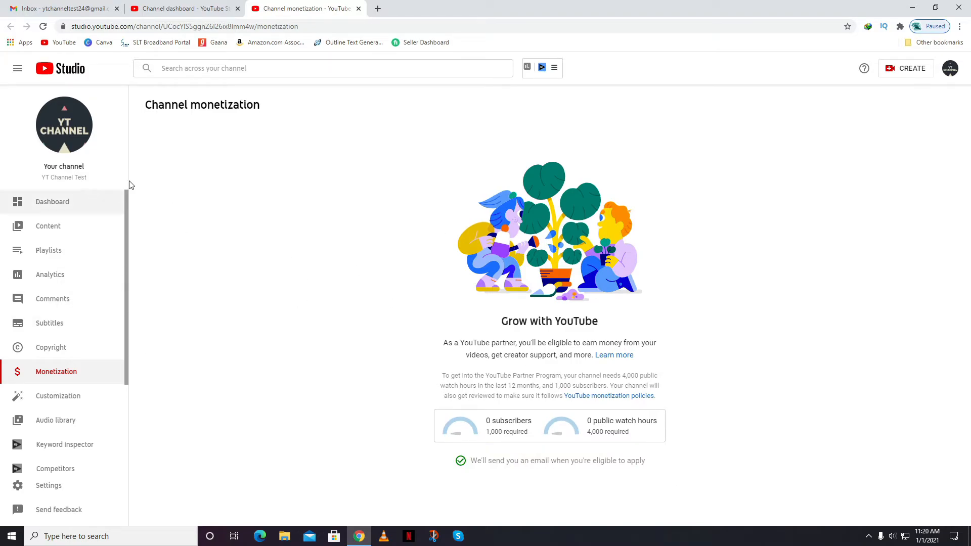
left_click(358, 8)
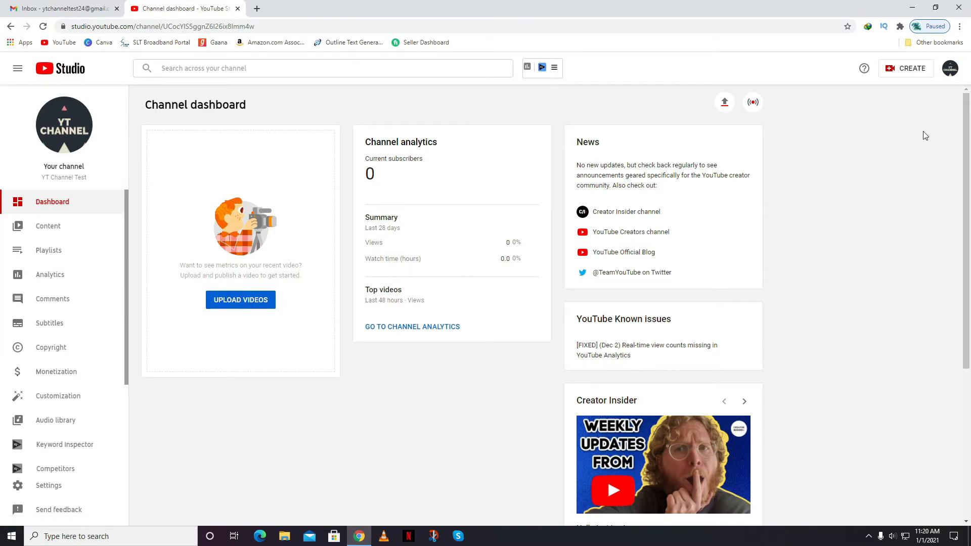
Step: Open the Upload videos dialog from CREATE and begin selecting a file
left_click(908, 67)
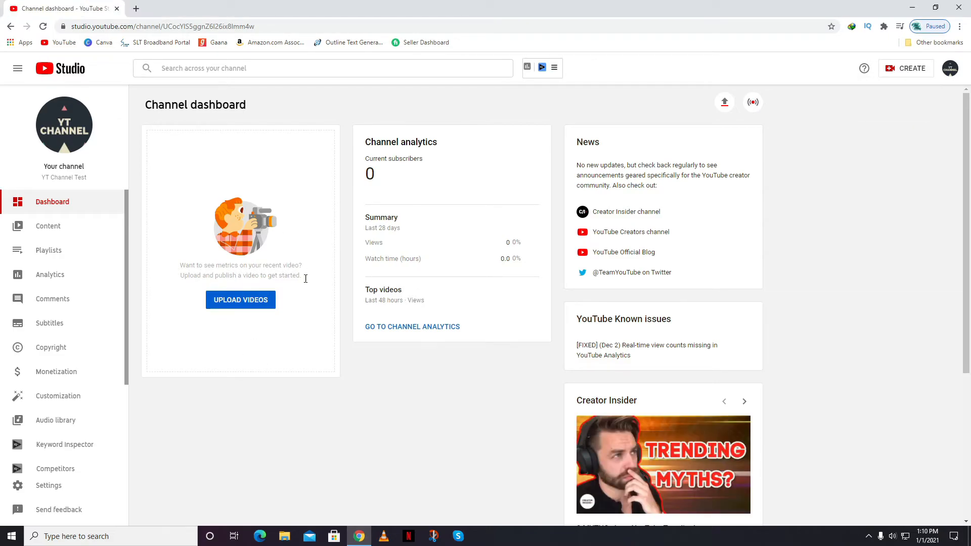
left_click(910, 75)
left_click(891, 89)
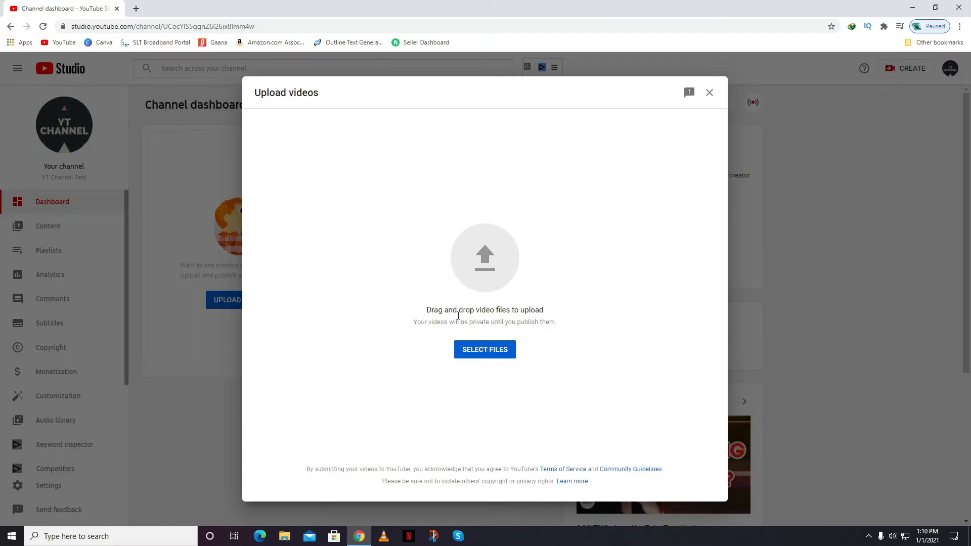
left_click(459, 347)
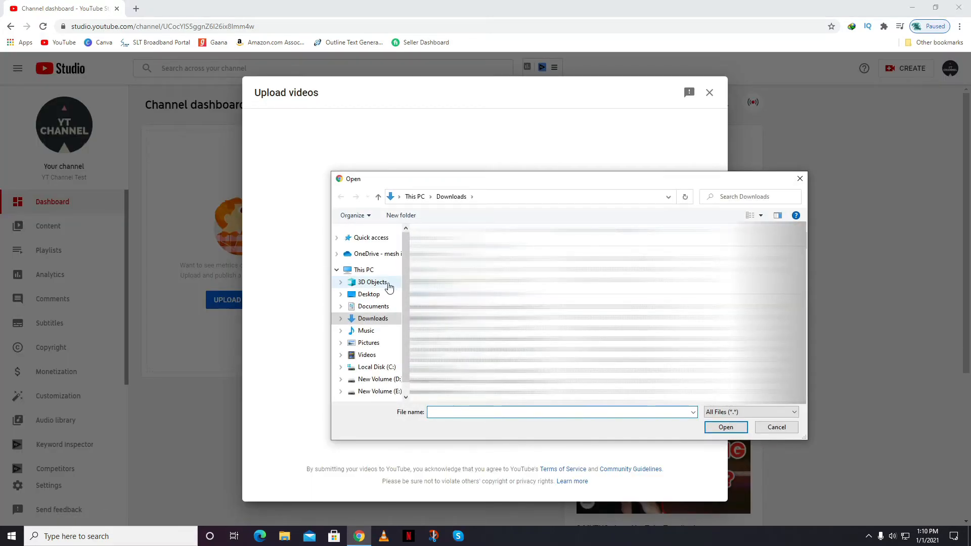
Step: Choose Pac Man .mp4 from D:\YouTube\Nvidia Screen Recordings\Desktop for upload
left_click(367, 273)
double_click(450, 352)
double_click(450, 295)
double_click(450, 287)
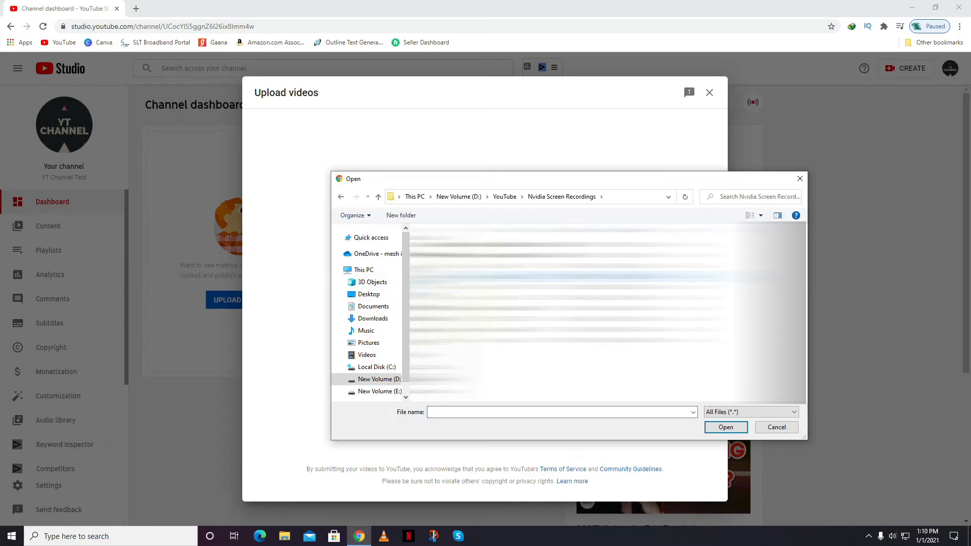
double_click(450, 266)
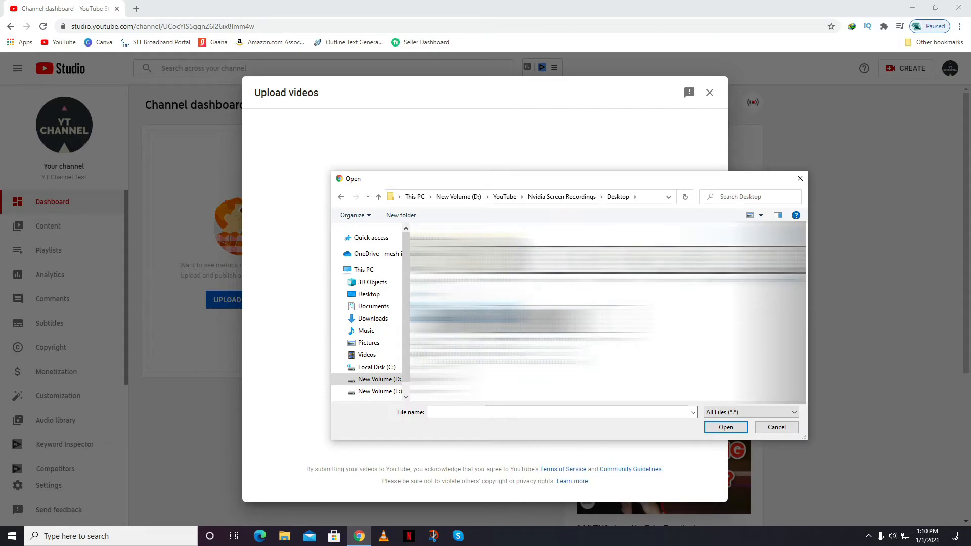
left_click(521, 316)
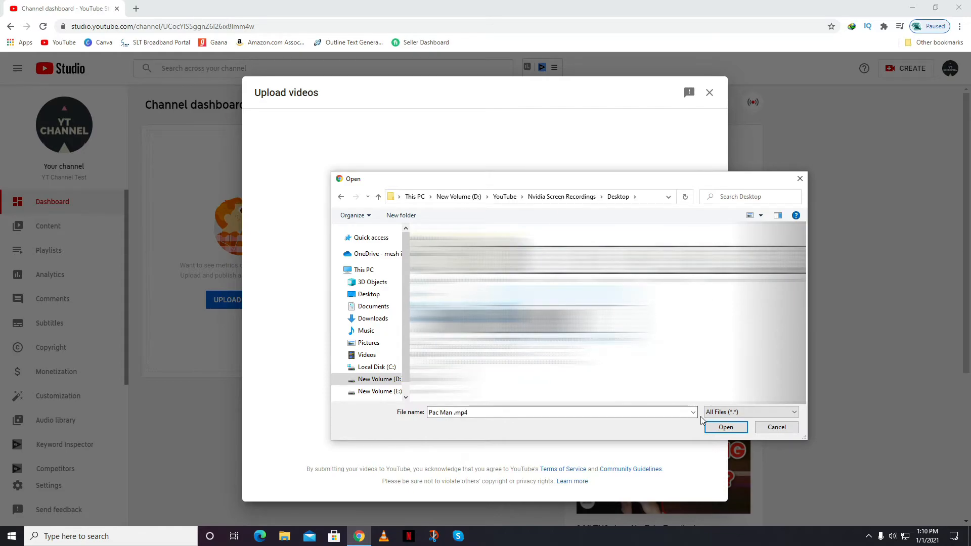
left_click(725, 428)
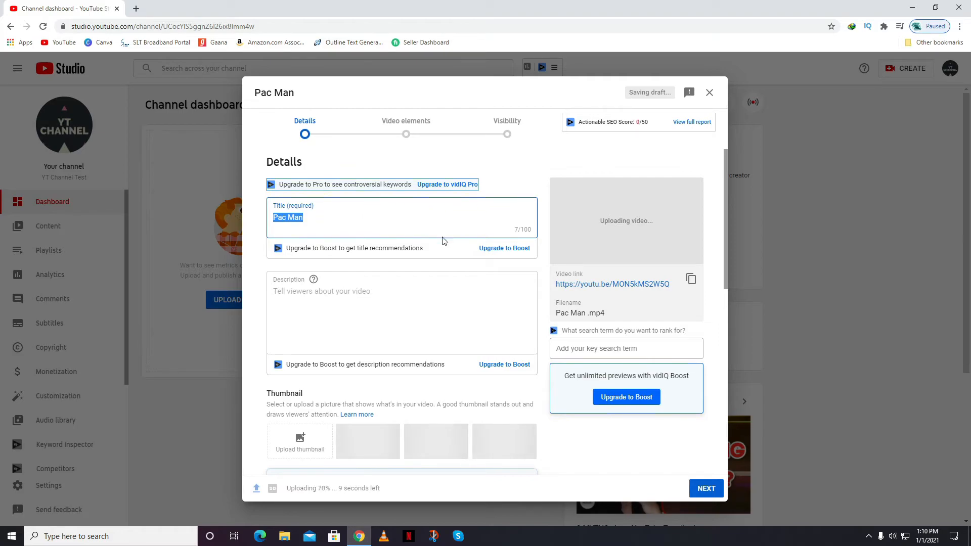
Step: Change the video title to 'Pac Man in 2021'
left_click(458, 166)
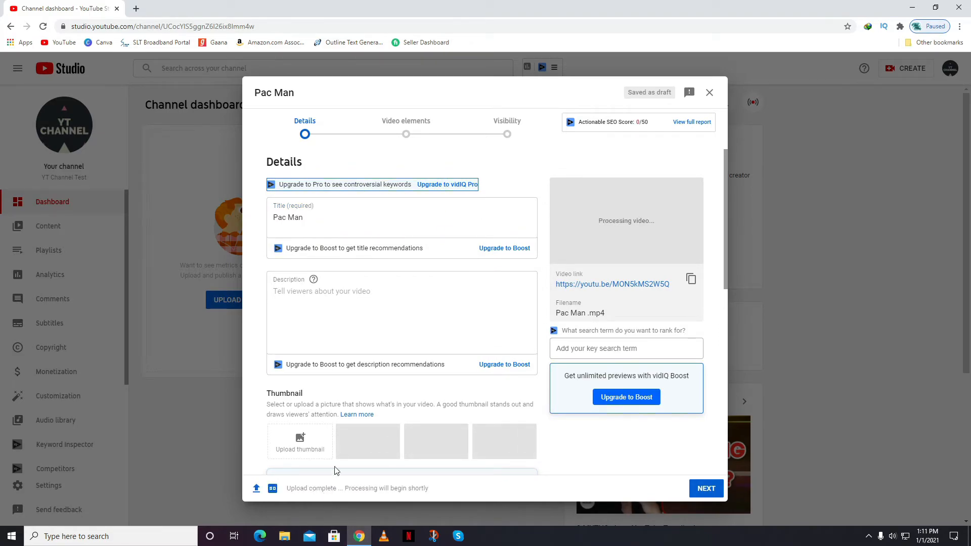
left_click(339, 222)
type("in 2020")
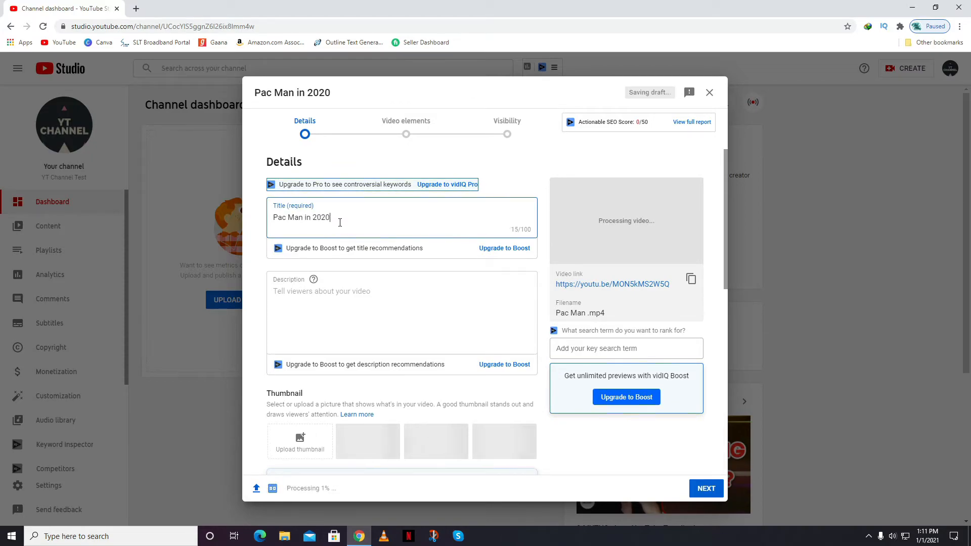
key("BackSpace")
type("1")
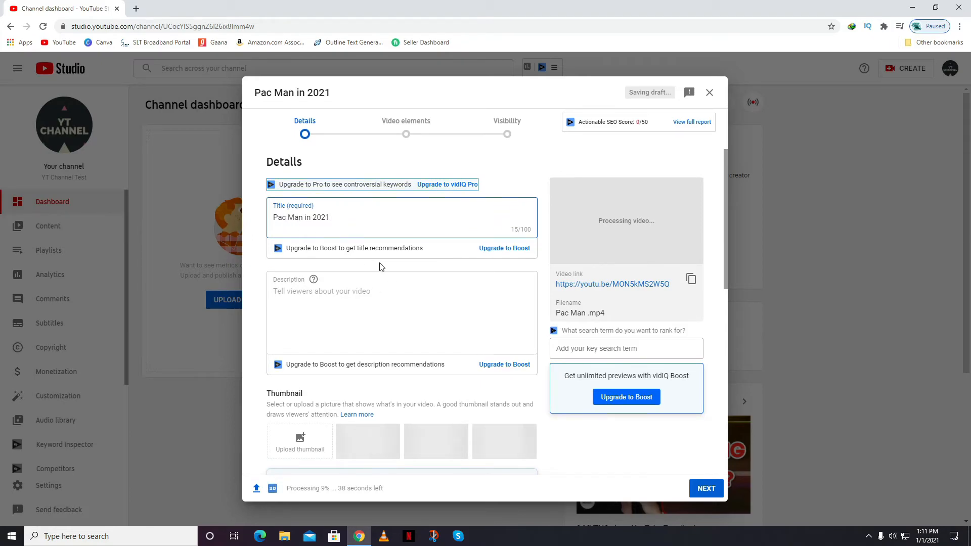
Step: Enter the description 'My first video, xD'
left_click(399, 308)
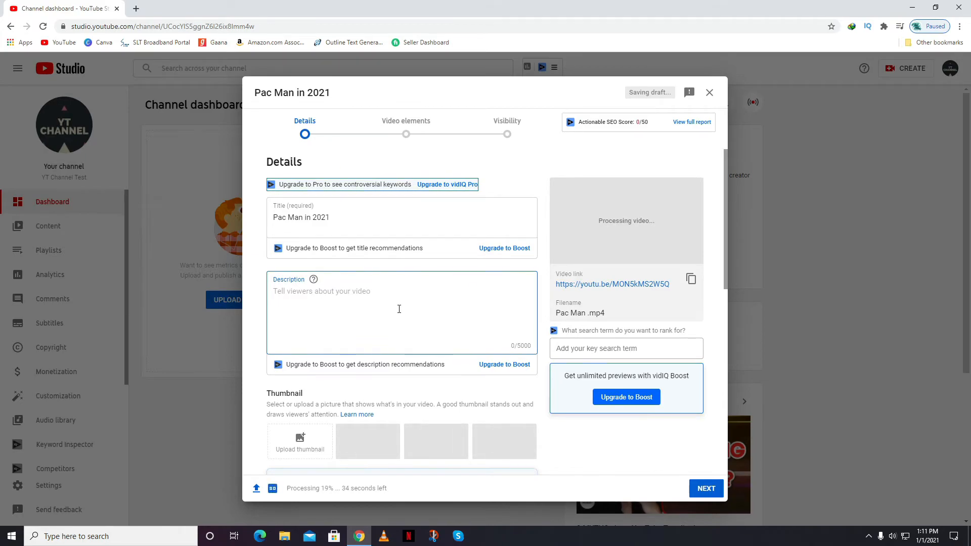
type("My first Video")
key("BackSpace")
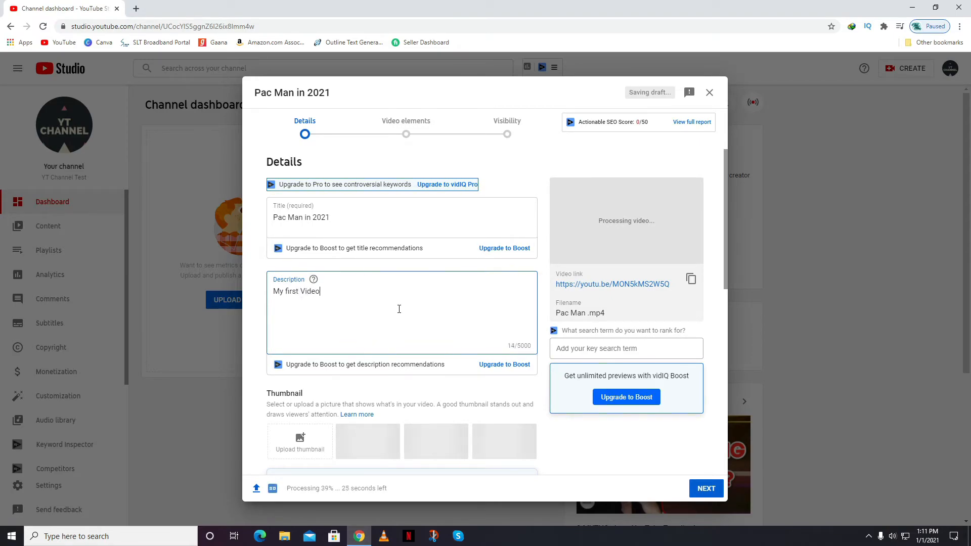
key("BackSpace")
key("BackSpace")
key("BackSpace")
key("BackSpace")
type("v")
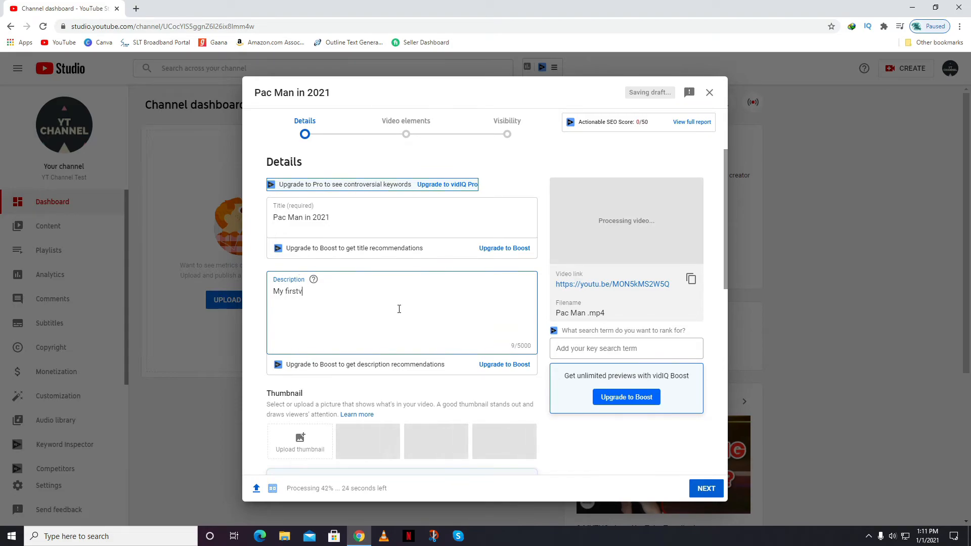
key("BackSpace")
key("BackSpace")
key("BackSpace")
key("BackSpace")
type("video, xD")
Step: Set the desktop screenshot PNG as the video's custom thumbnail
scroll(306, 308, "down", 3)
left_click(297, 296)
left_click(503, 265)
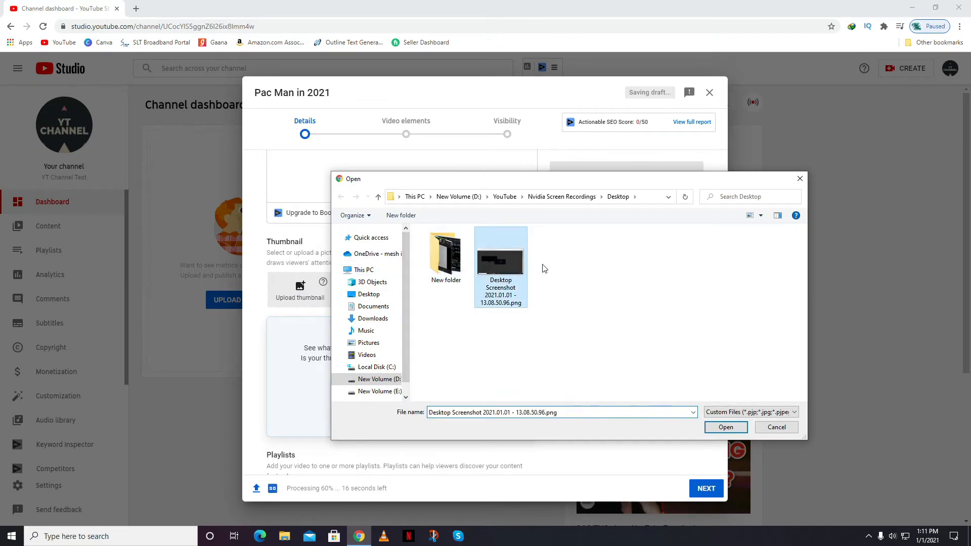
left_click(725, 427)
left_click(526, 327)
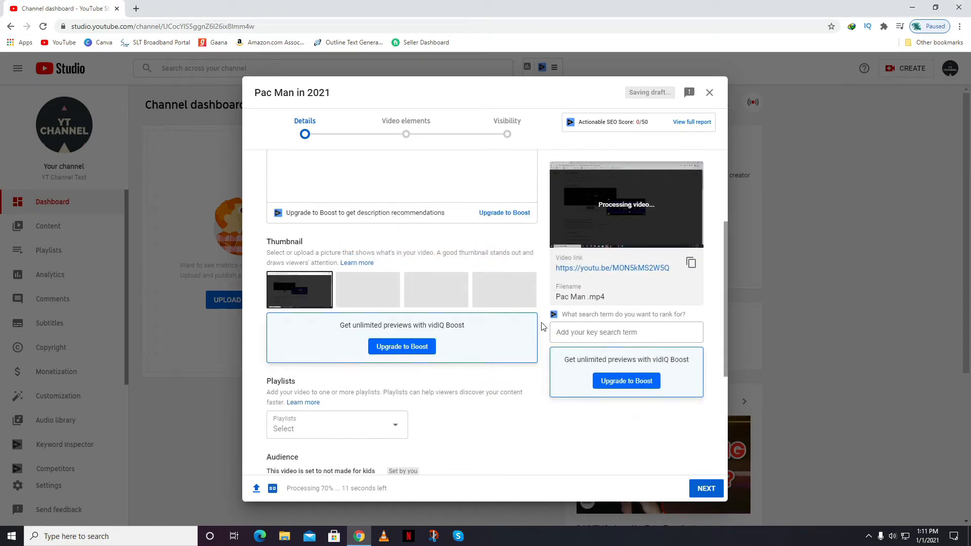
Step: Close the playlist picker without adding the video to any playlist
scroll(526, 354, "up", 1)
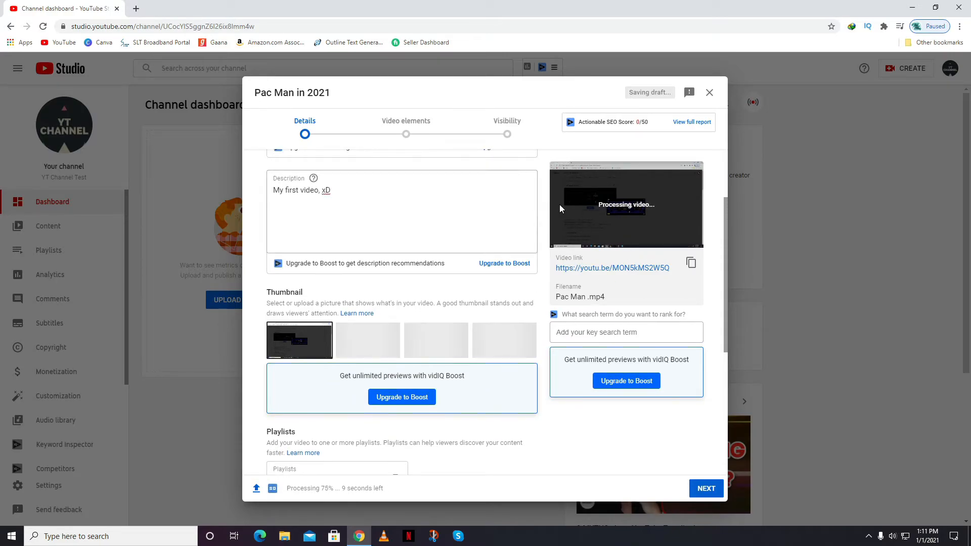
scroll(537, 327, "up", 1)
scroll(536, 327, "up", 1)
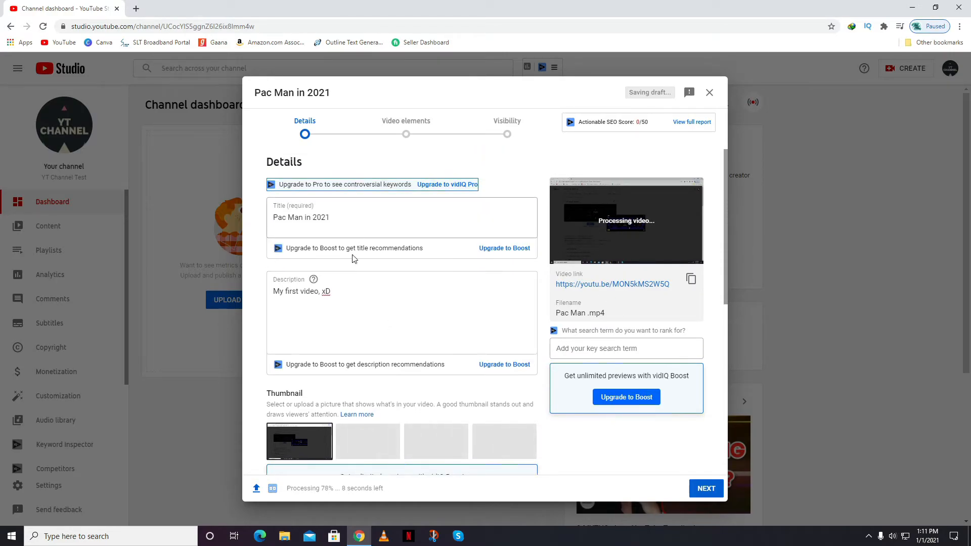
scroll(384, 288, "down", 2)
scroll(354, 333, "down", 2)
left_click(403, 386)
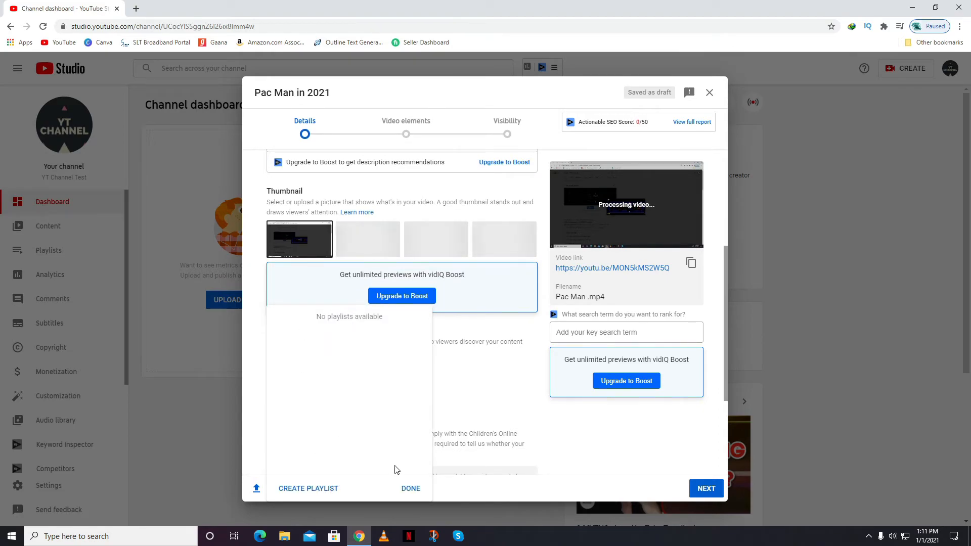
left_click(411, 488)
Step: Expand the 'Age restriction (advanced)' options under Audience
scroll(523, 368, "down", 2)
scroll(522, 368, "down", 1)
left_click(298, 406)
scroll(309, 289, "down", 2)
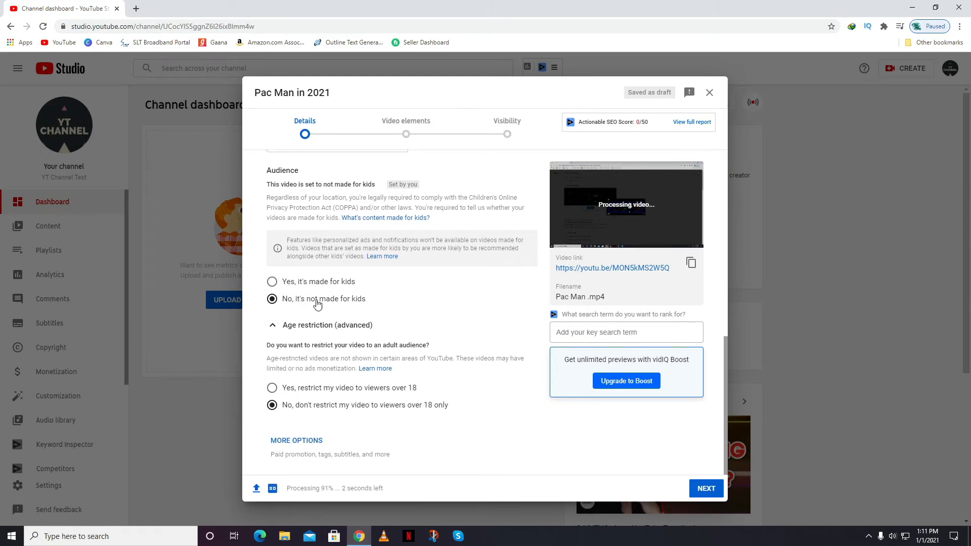
Step: Set the audience to not made for kids with no over-18 restriction
left_click(318, 282)
left_click(311, 301)
left_click(296, 391)
left_click(306, 405)
Step: Reveal more options and add the first tag 'pac mac in 2021'
left_click(297, 441)
scroll(289, 420, "down", 4)
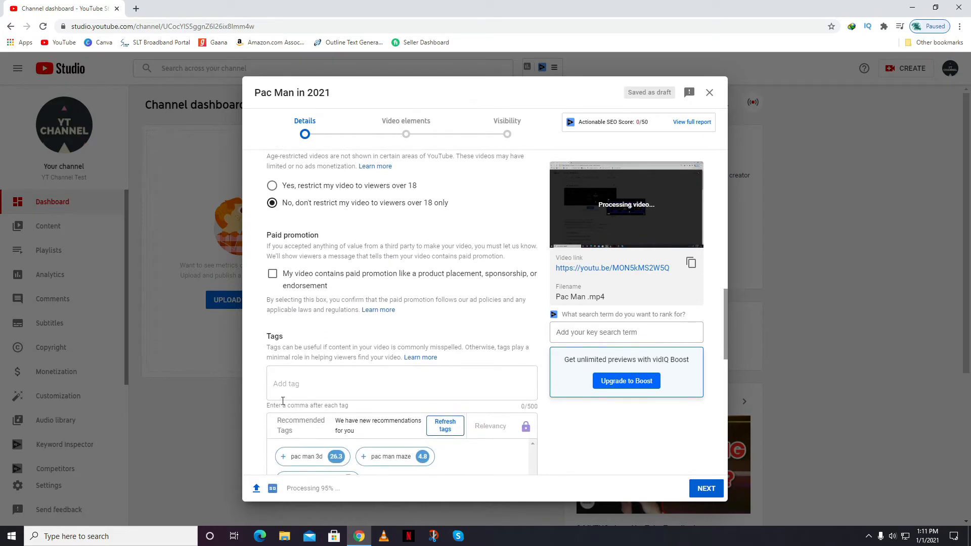
scroll(319, 319, "up", 4)
scroll(348, 317, "down", 9)
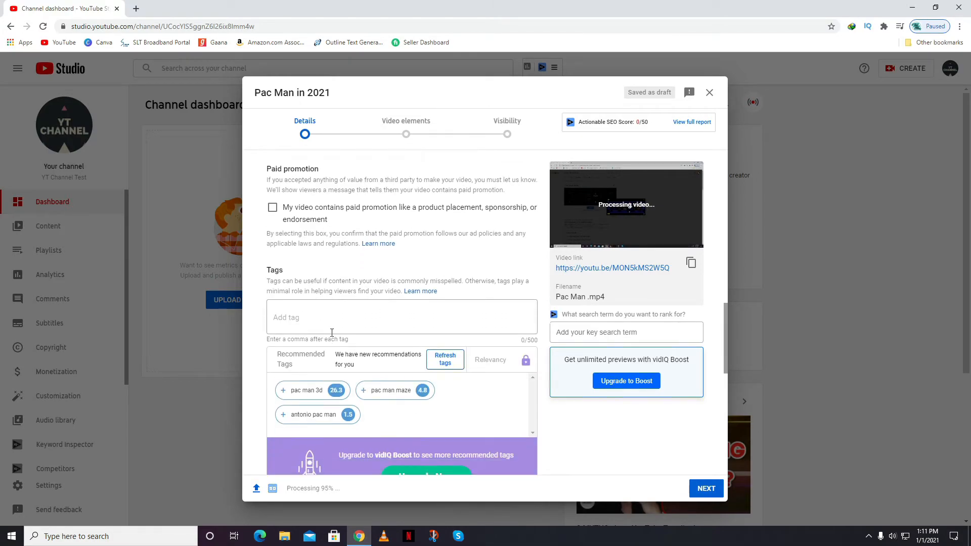
scroll(332, 332, "up", 4)
left_click(410, 334)
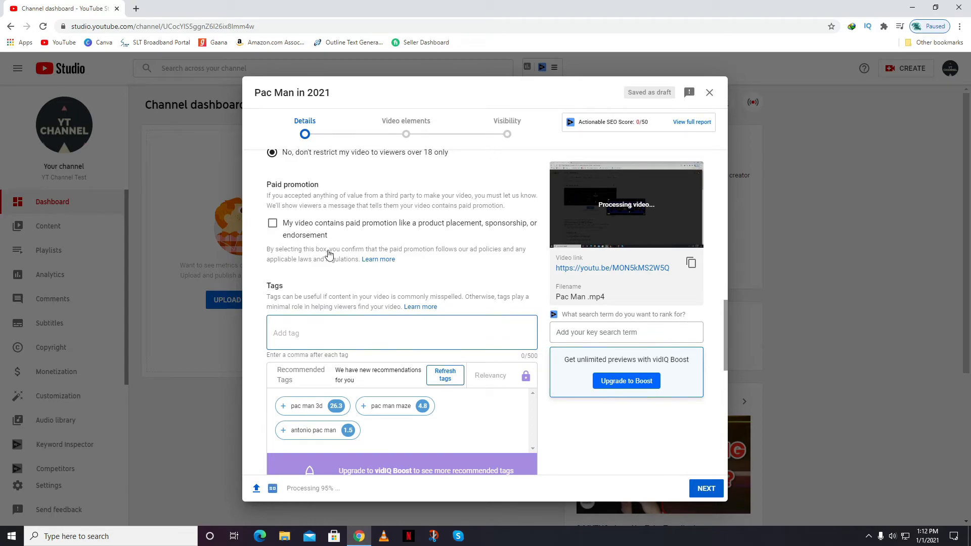
left_click(330, 343)
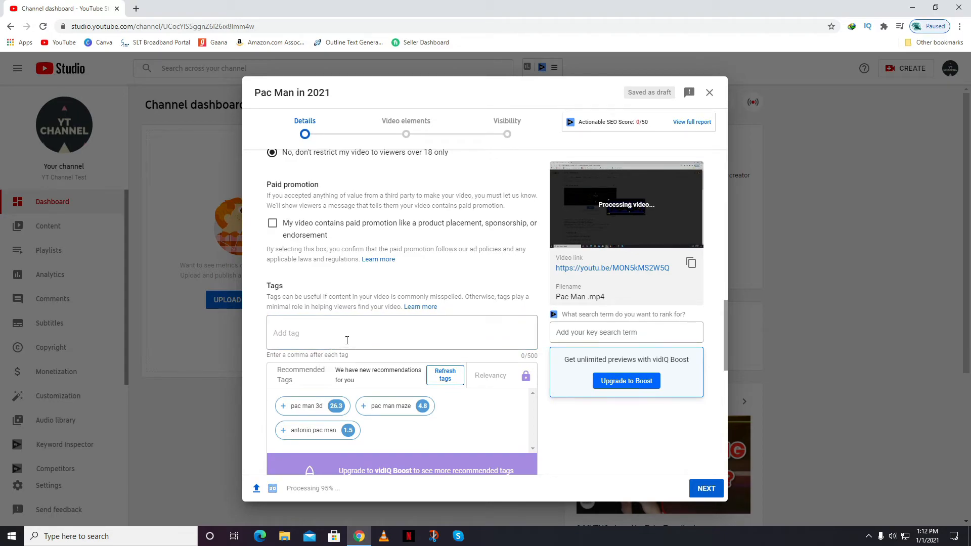
left_click(347, 341)
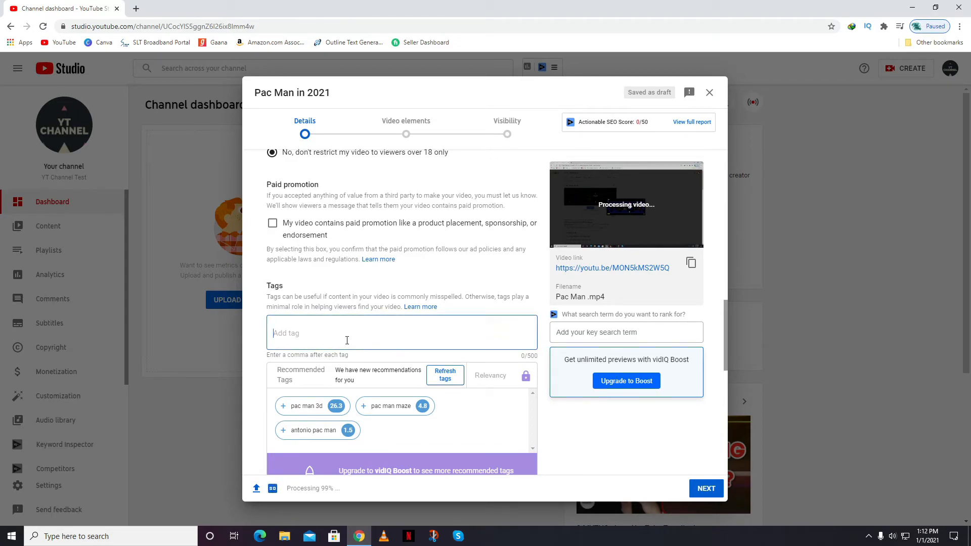
type("pac mac in")
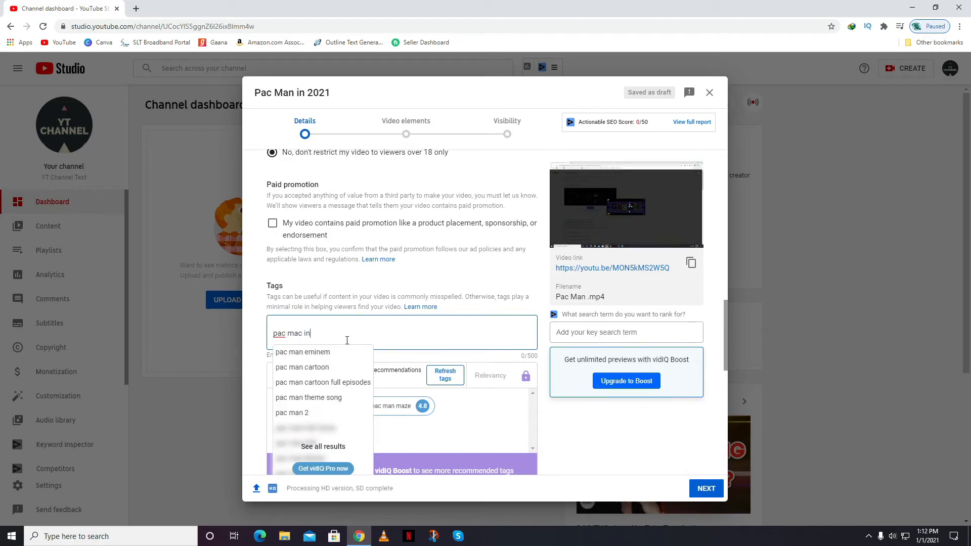
type(" 2021")
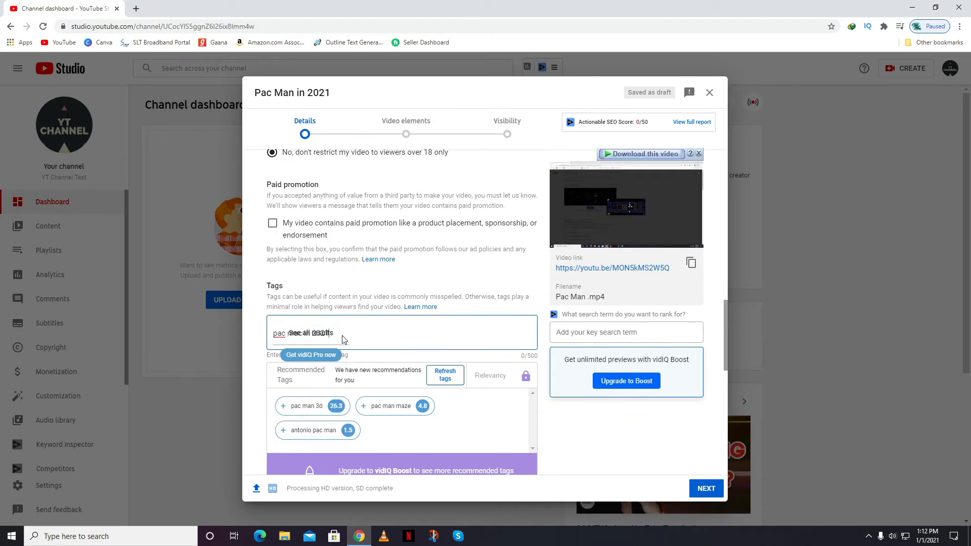
type(",")
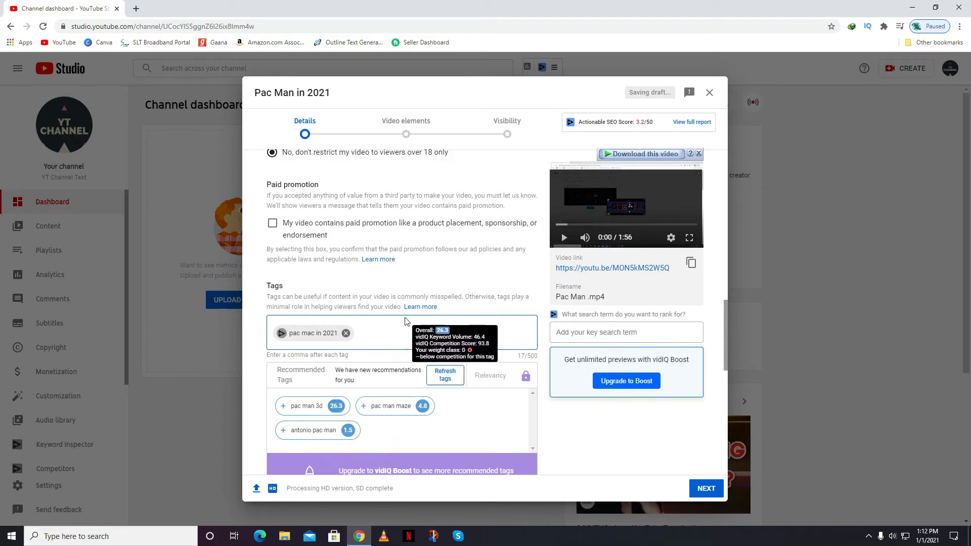
Step: Add the tags 'pac man', 'ytchannel test', 'pac man 2021' and 'pac man 3d'
left_click(411, 339)
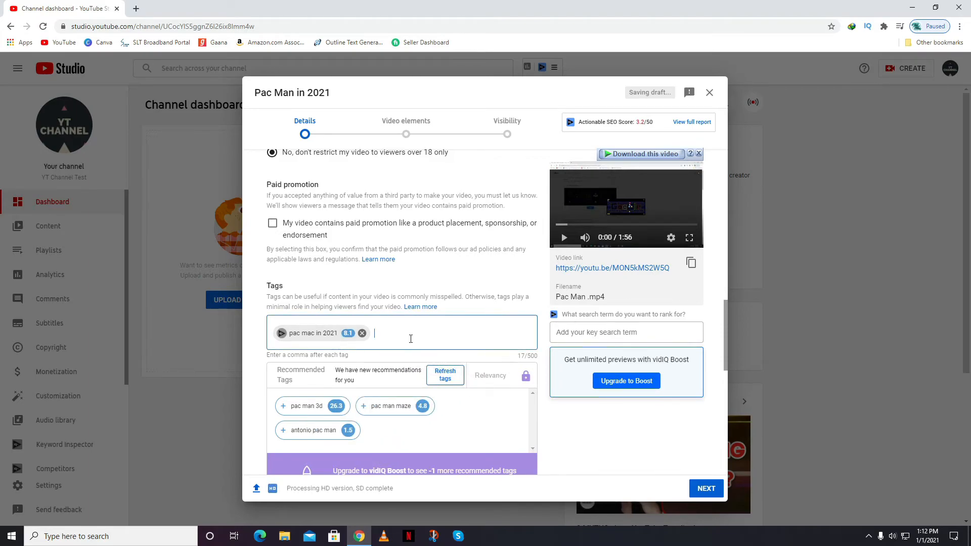
type("pac man")
key("comma")
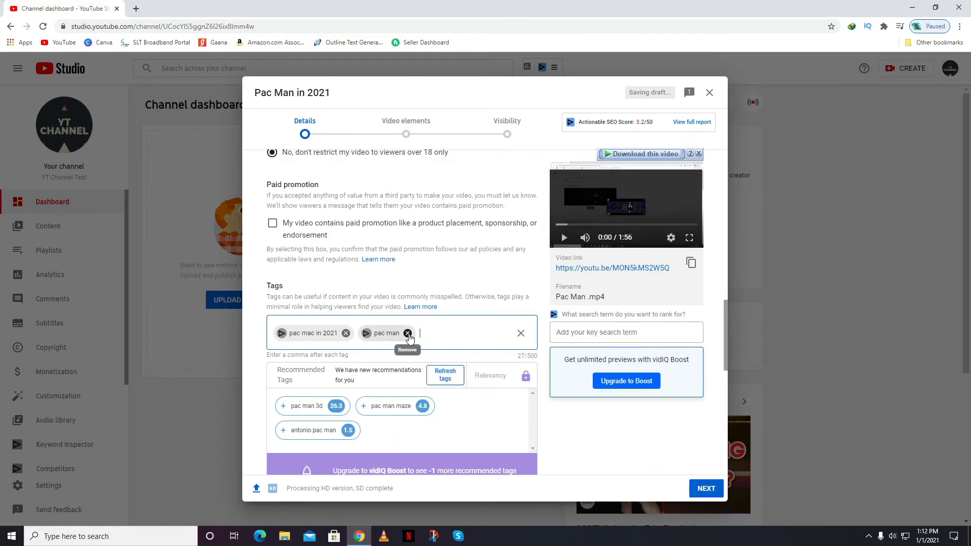
type("yt")
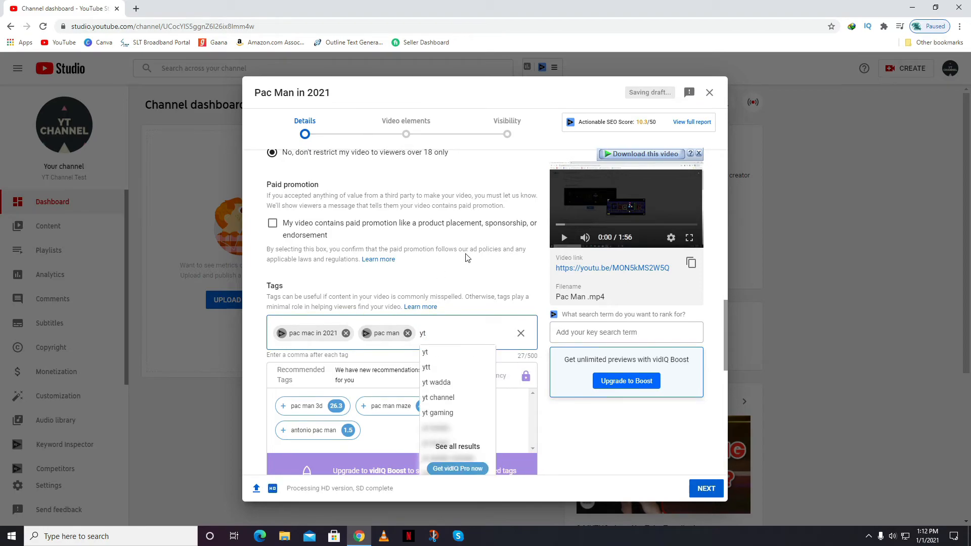
type("channel test")
key("comma")
type("pac")
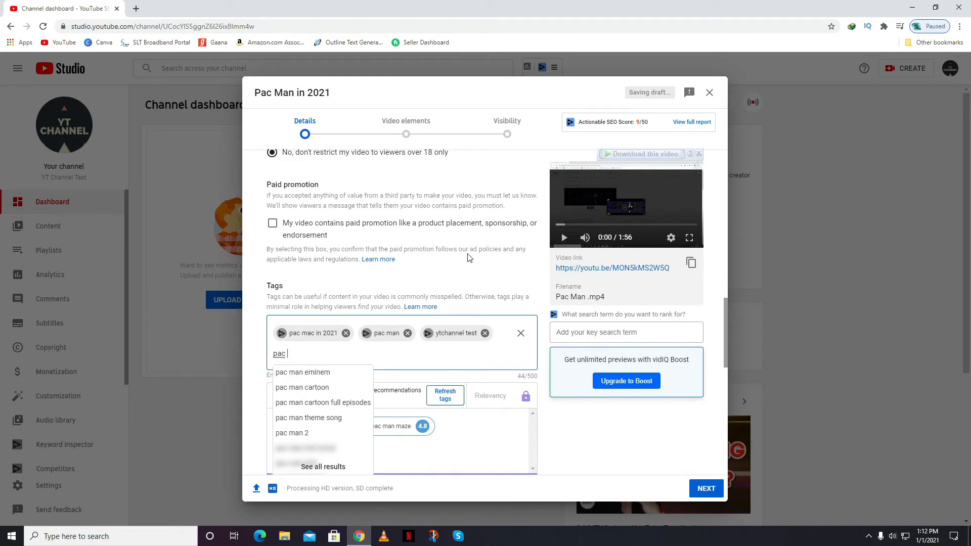
type(" man 2021")
key("comma")
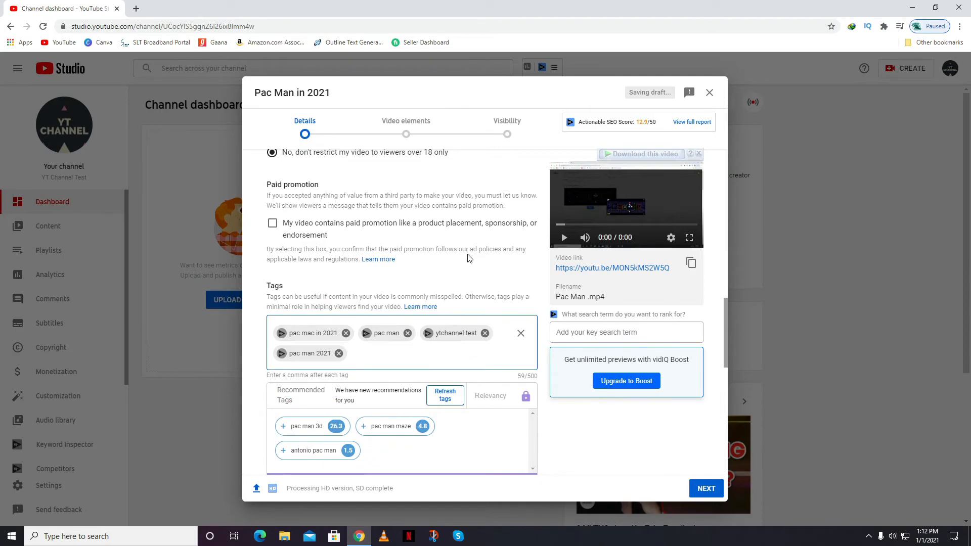
type("pac")
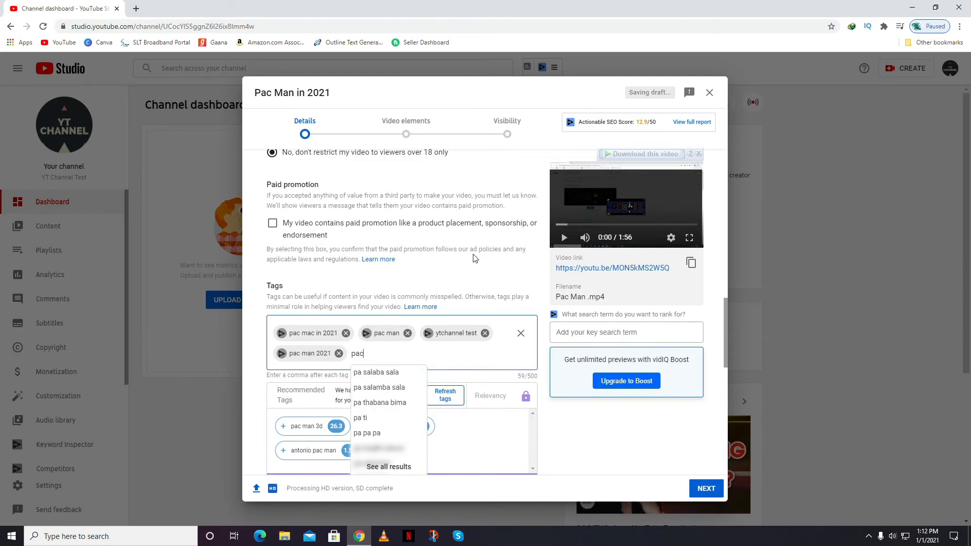
type(" man 3d")
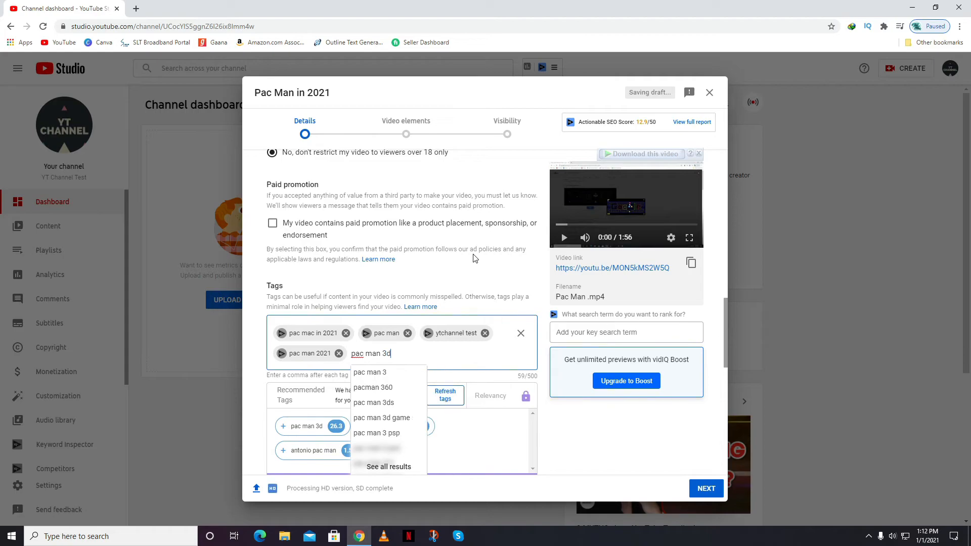
key("comma")
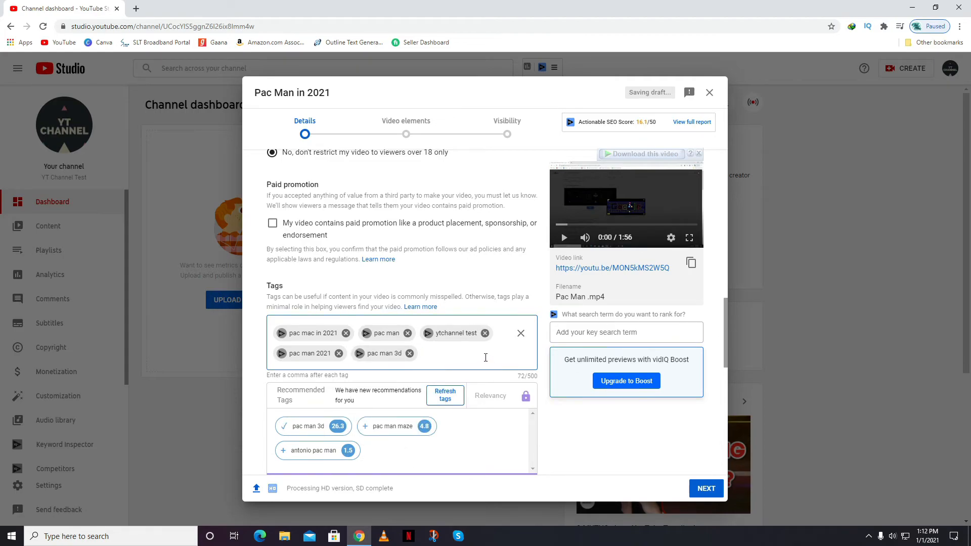
Step: Set the video language to English and the recording date to Jan 1, 2021
scroll(534, 377, "down", 5)
left_click(359, 363)
scroll(316, 271, "down", 14)
scroll(310, 263, "up", 2)
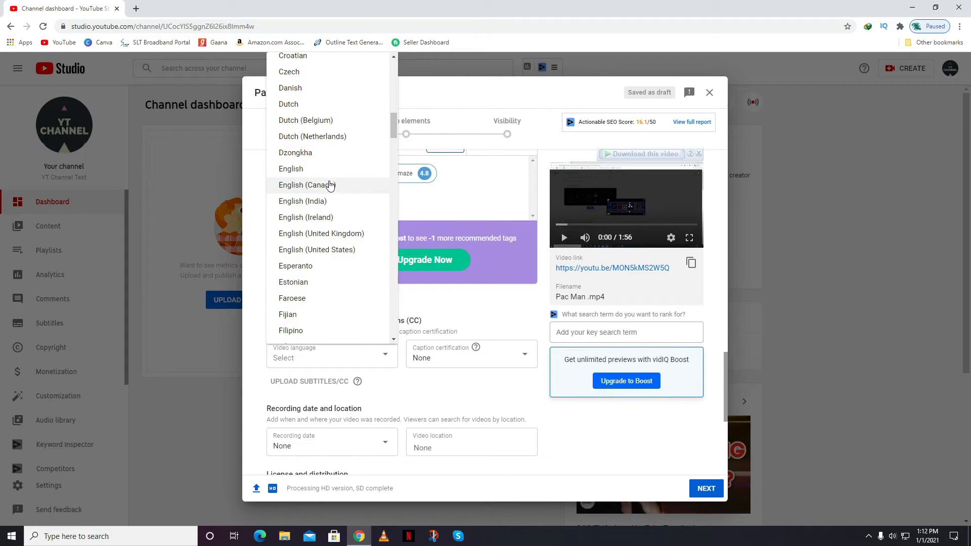
left_click(318, 171)
scroll(398, 217, "down", 3)
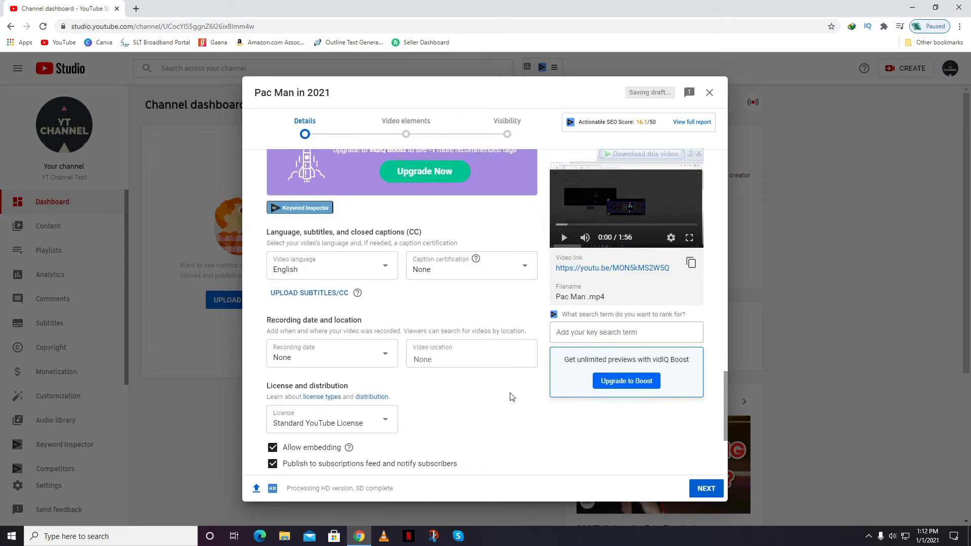
left_click(349, 293)
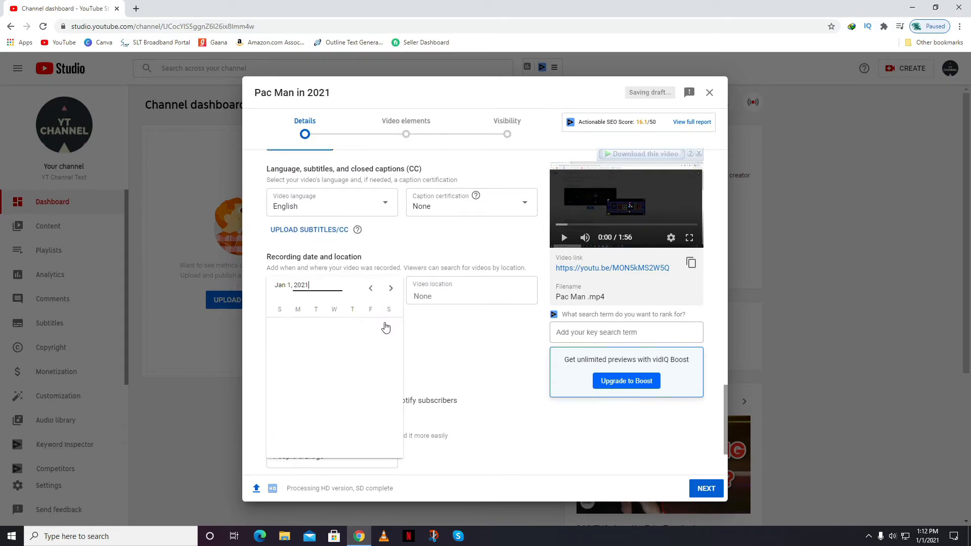
left_click(370, 358)
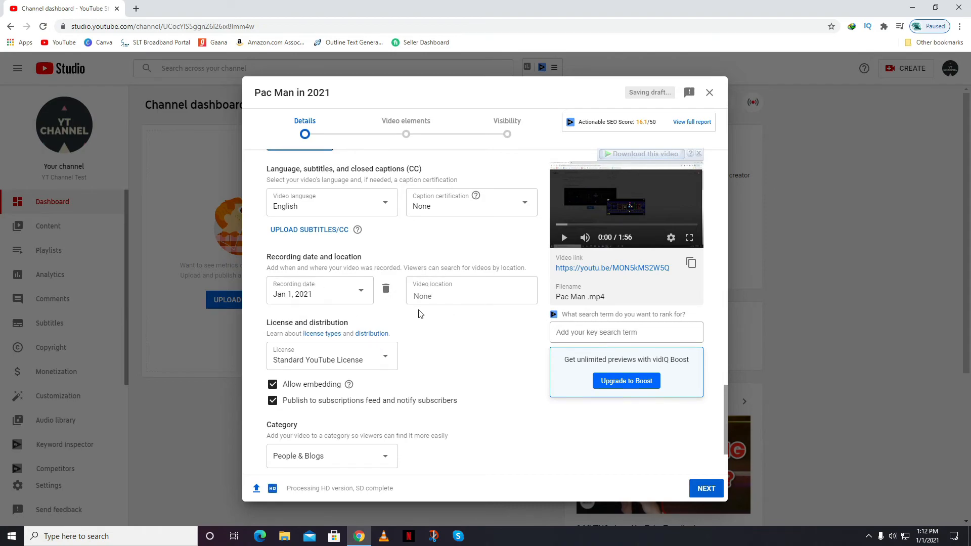
Step: Keep the Standard YouTube License and set the category to Gaming
scroll(440, 323, "down", 2)
left_click(316, 272)
left_click(328, 259)
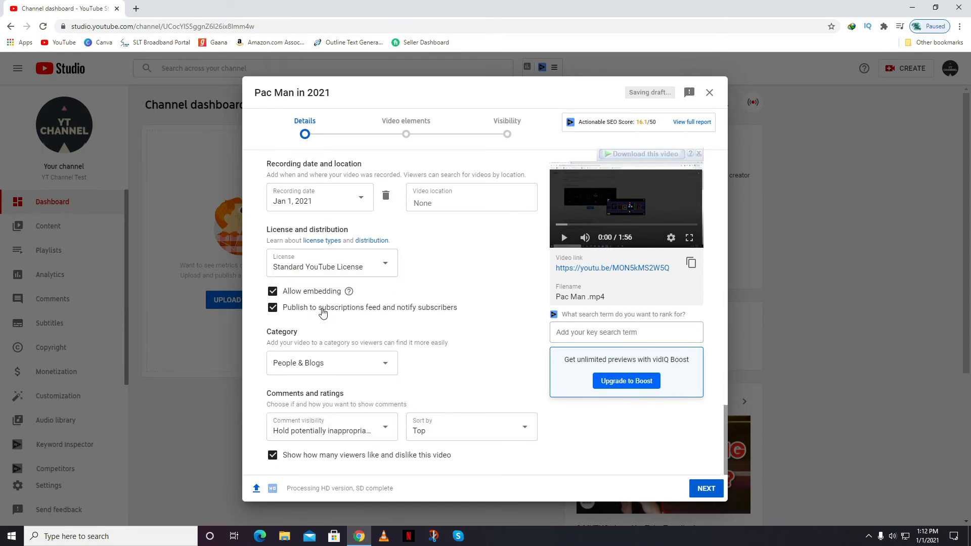
left_click(317, 266)
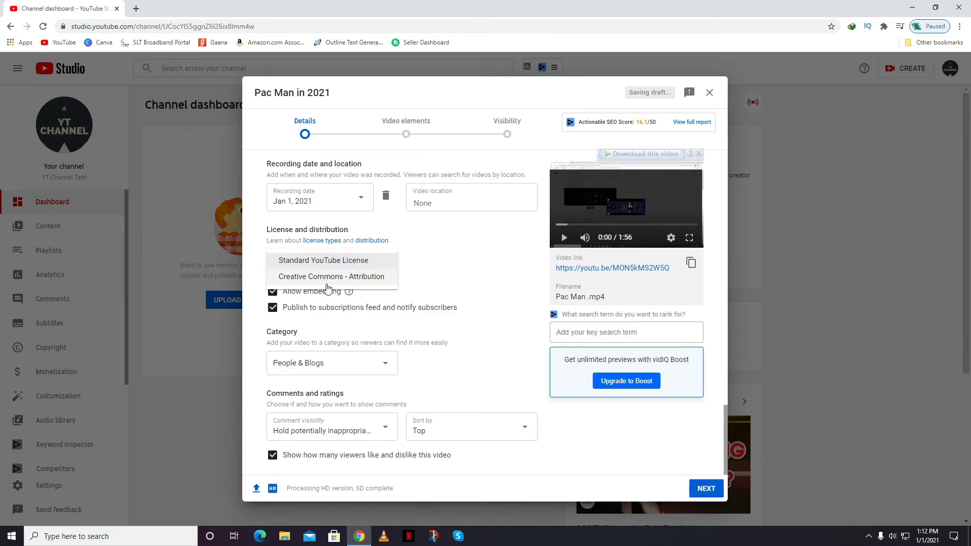
left_click(330, 264)
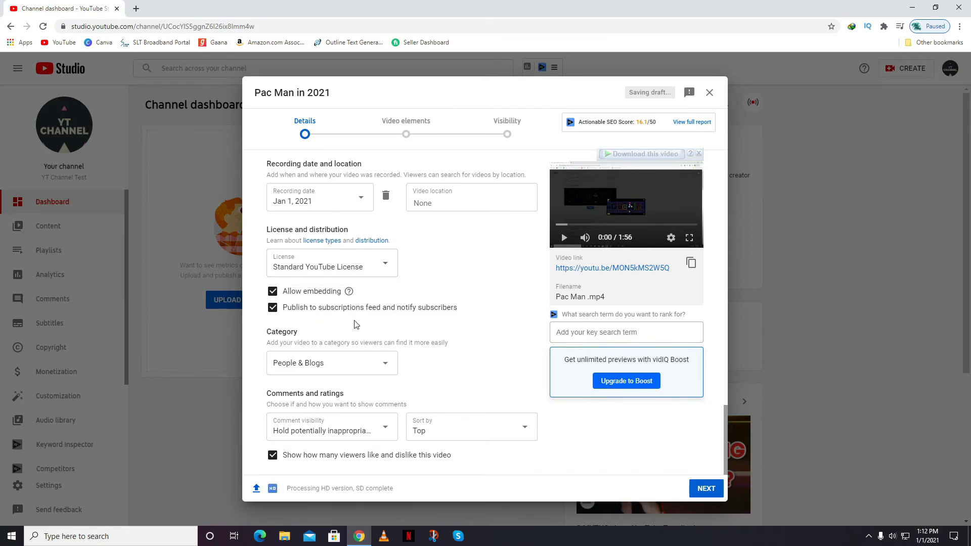
left_click(364, 365)
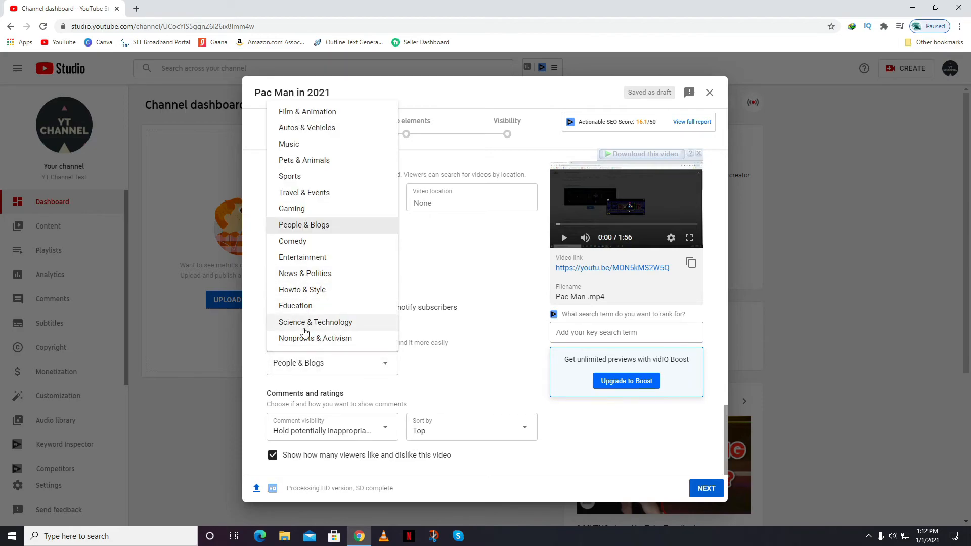
left_click(306, 212)
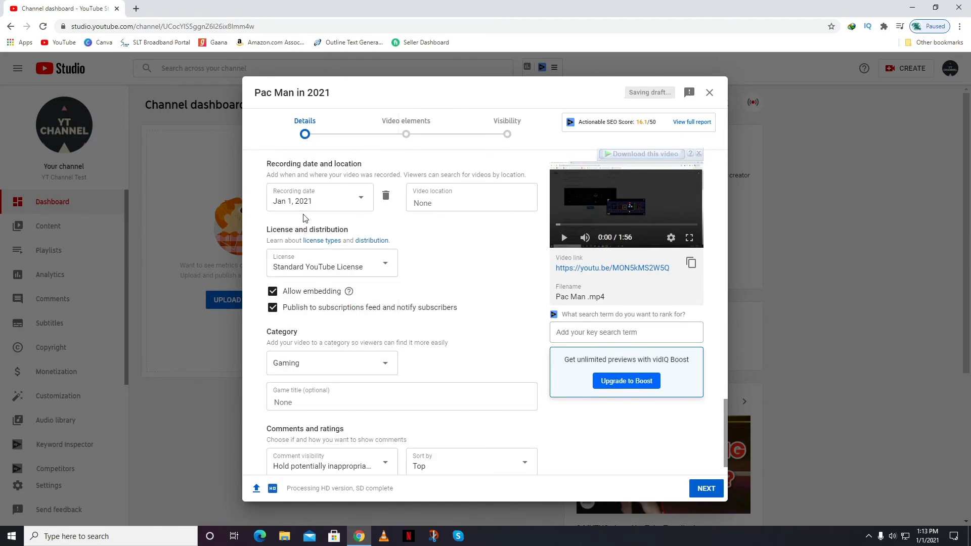
Step: Set the game title to Pac-Man
scroll(430, 344, "down", 1)
left_click(409, 368)
type("pacman")
key("Down")
key("Return")
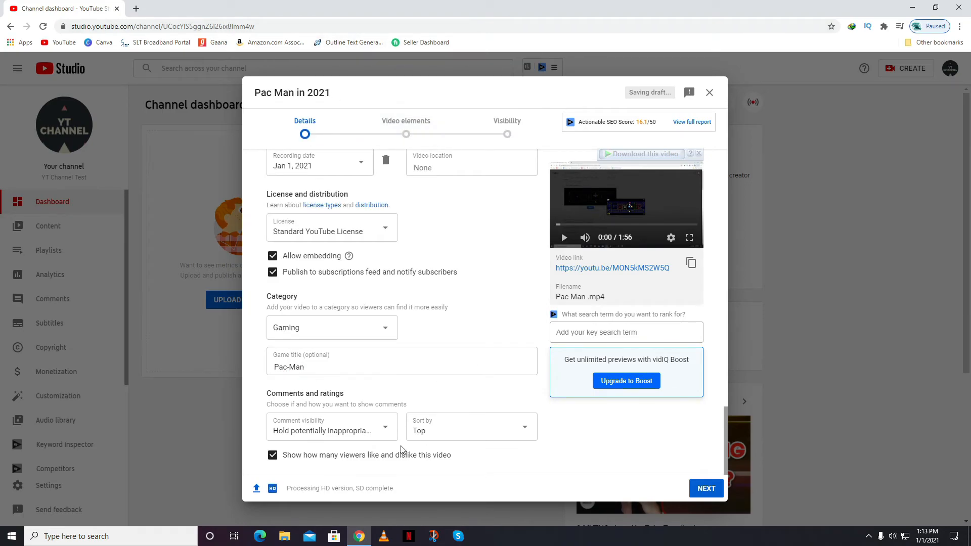
Step: Set comment visibility to Allow all comments
left_click(344, 432)
left_click(335, 428)
left_click(334, 430)
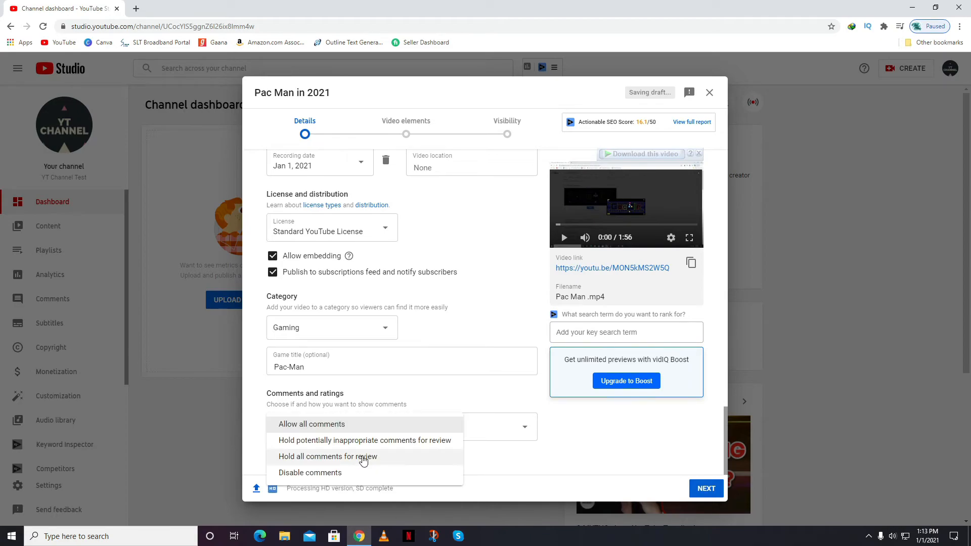
left_click(364, 440)
left_click(325, 425)
left_click(325, 423)
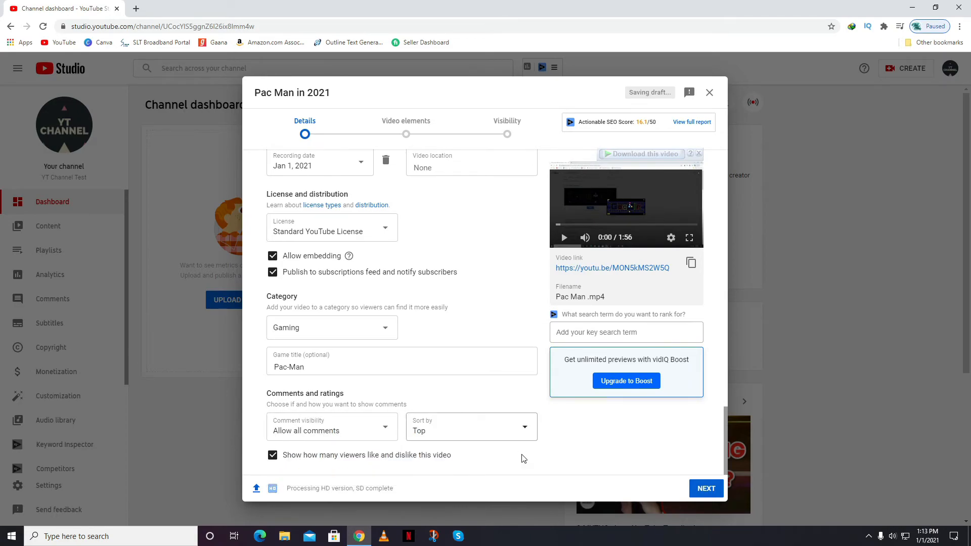
scroll(372, 413, "up", 15)
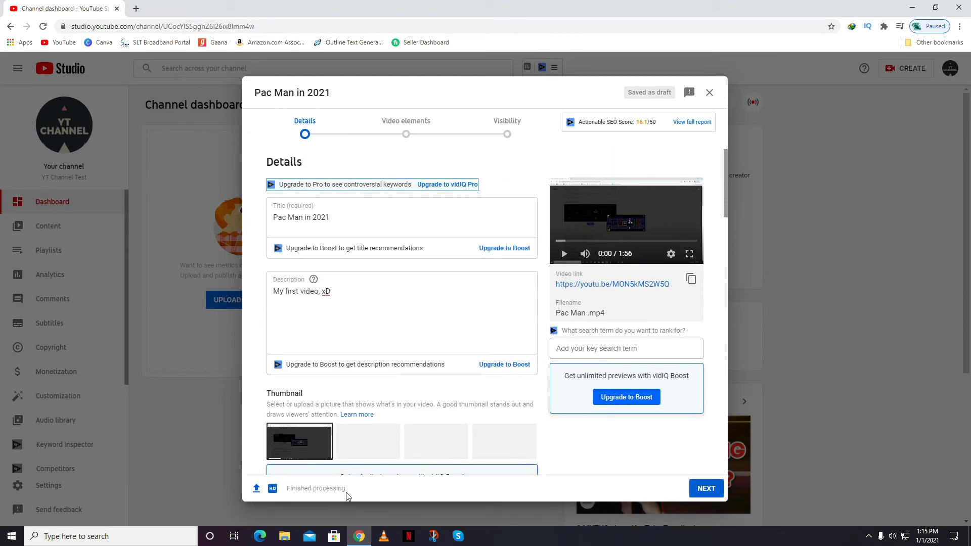
Step: Pass the video elements step, discarding the end screen editor, and reach Visibility
left_click(704, 487)
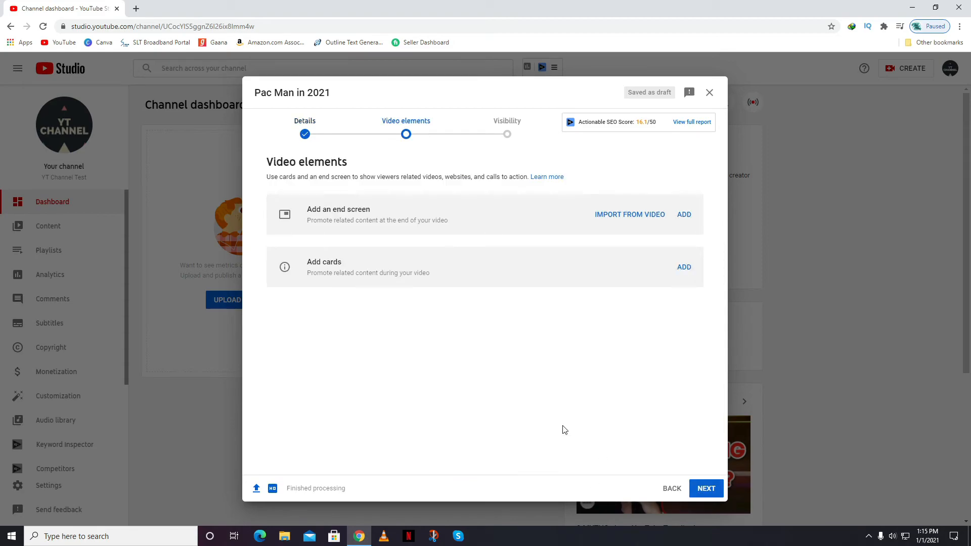
left_click(683, 215)
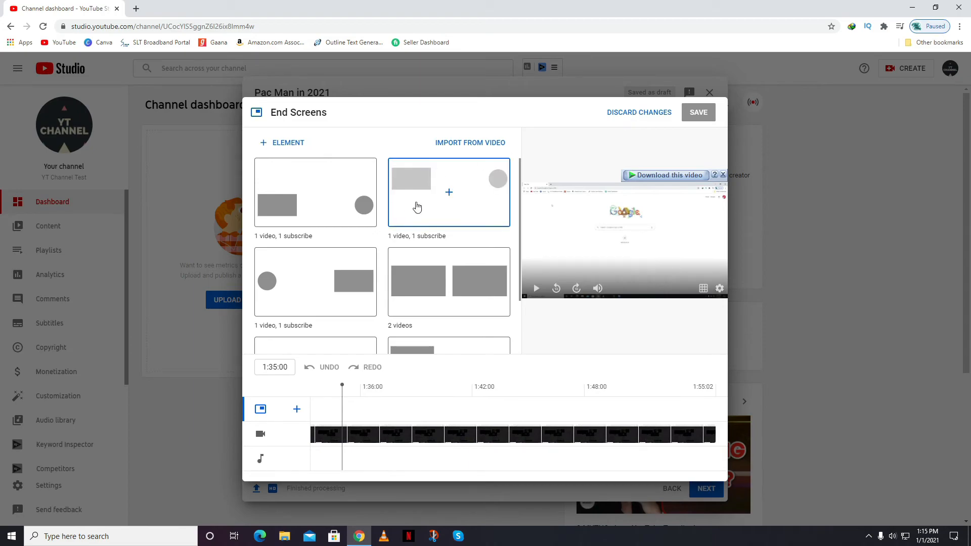
left_click(636, 114)
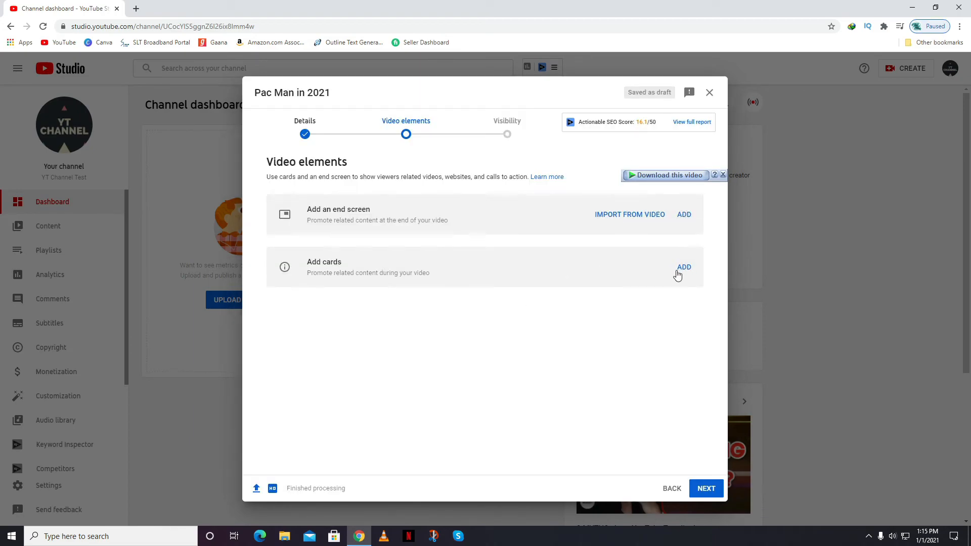
left_click(706, 488)
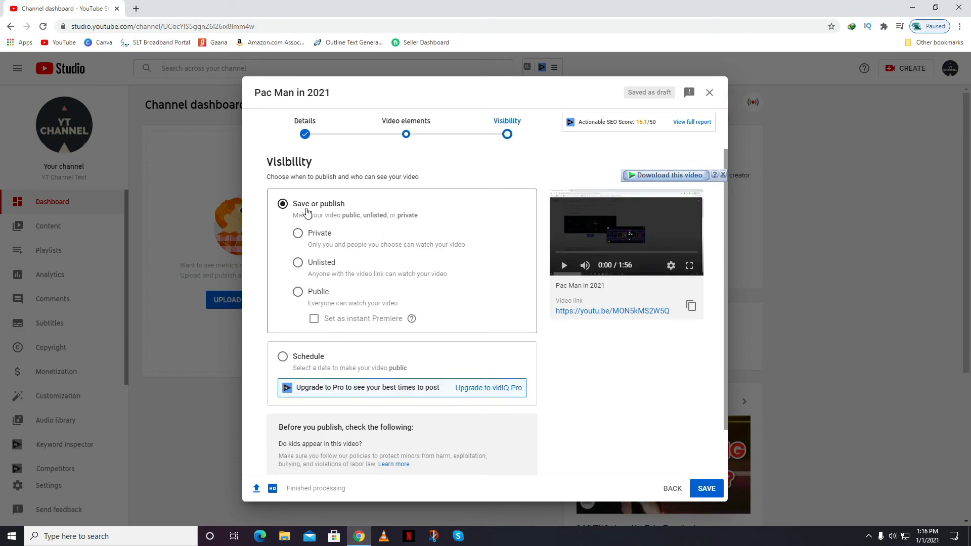
Step: Try Private, Unlisted and Public, then choose Schedule with a January 1 date
left_click(311, 240)
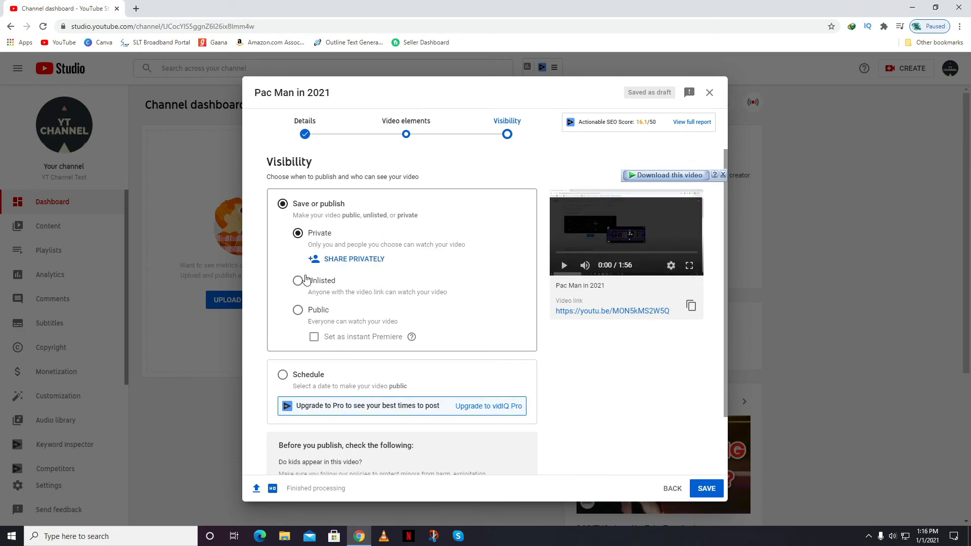
left_click(306, 280)
left_click(300, 293)
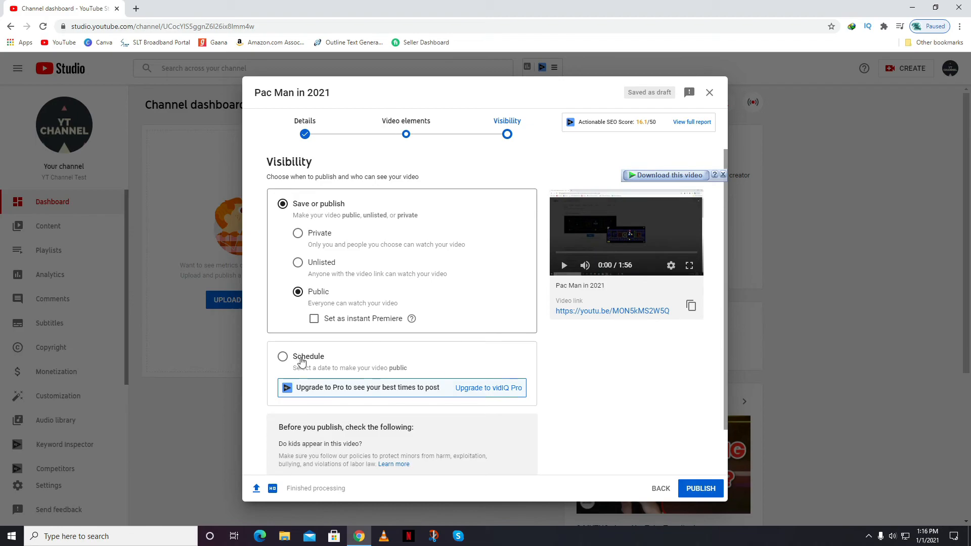
left_click(301, 360)
left_click(336, 285)
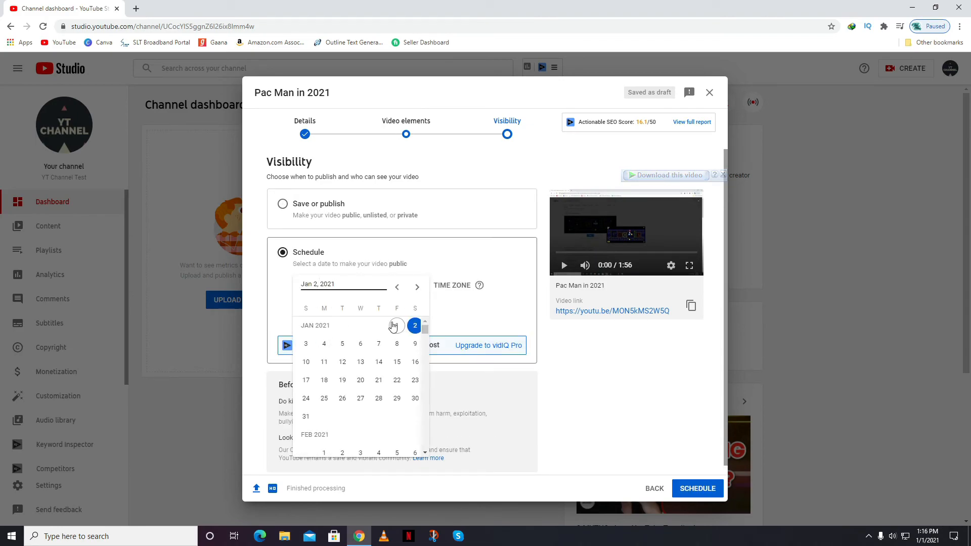
left_click(391, 325)
Step: Set the scheduled time to 3:00 PM in the GMT+0530 time zone
left_click(411, 285)
scroll(384, 344, "down", 5)
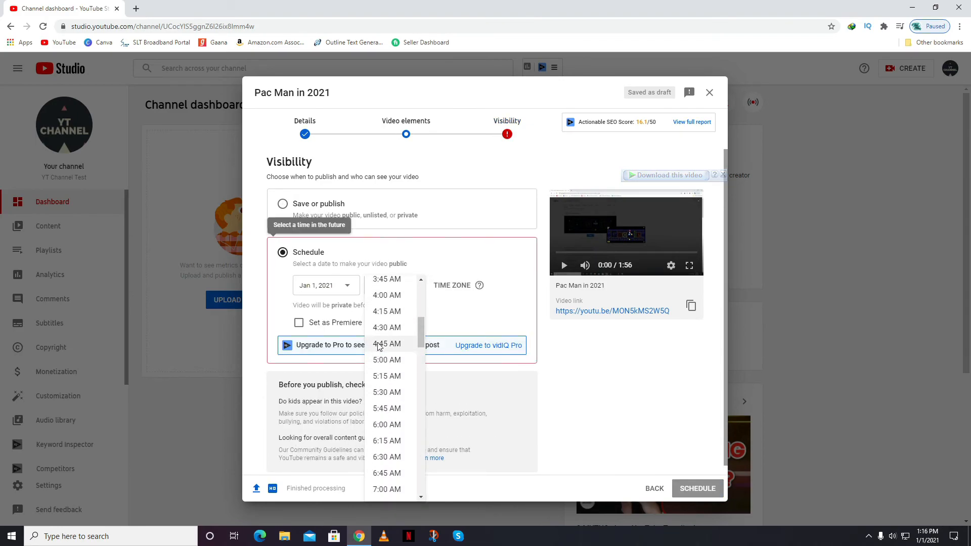
scroll(404, 371, "down", 8)
scroll(405, 372, "down", 6)
left_click(394, 288)
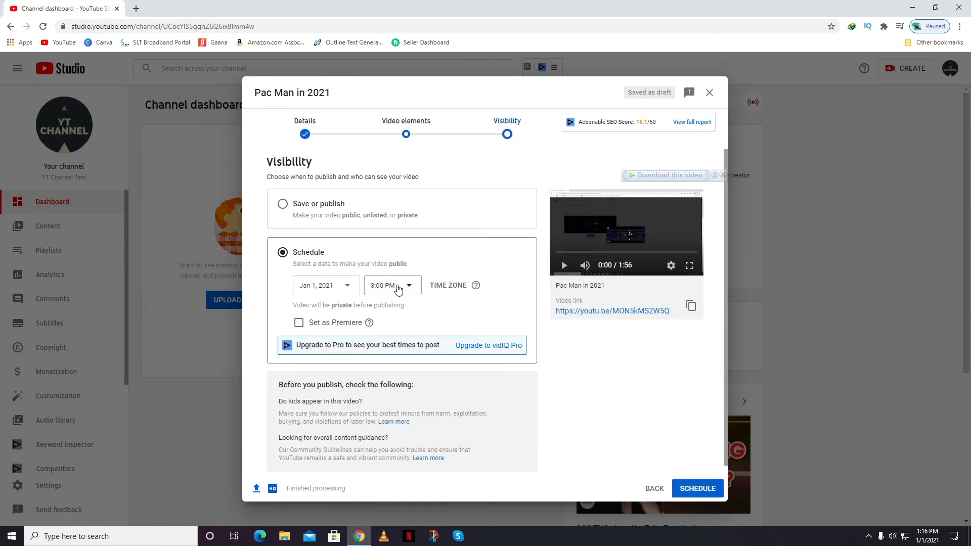
left_click(431, 285)
left_click(445, 290)
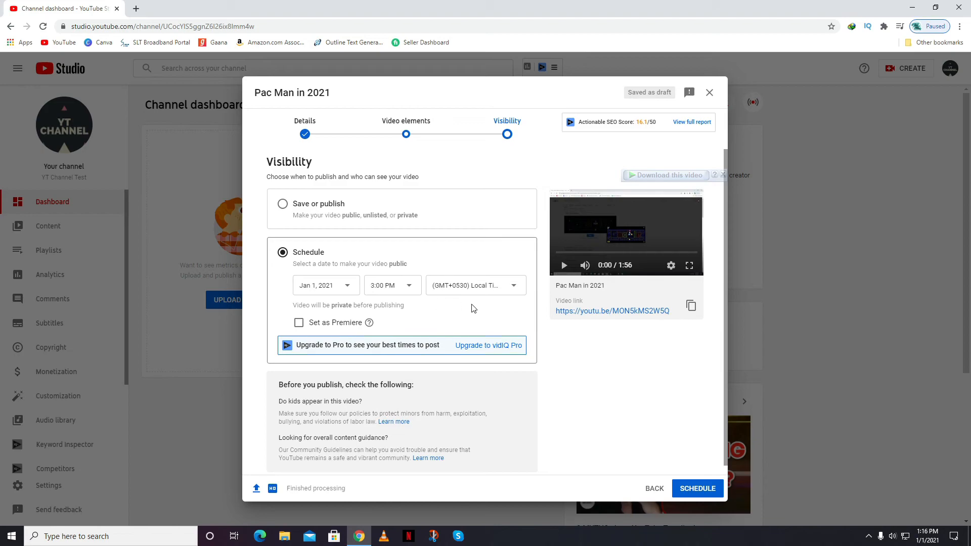
Step: Switch back to publishing now as Public and publish the video
left_click(306, 213)
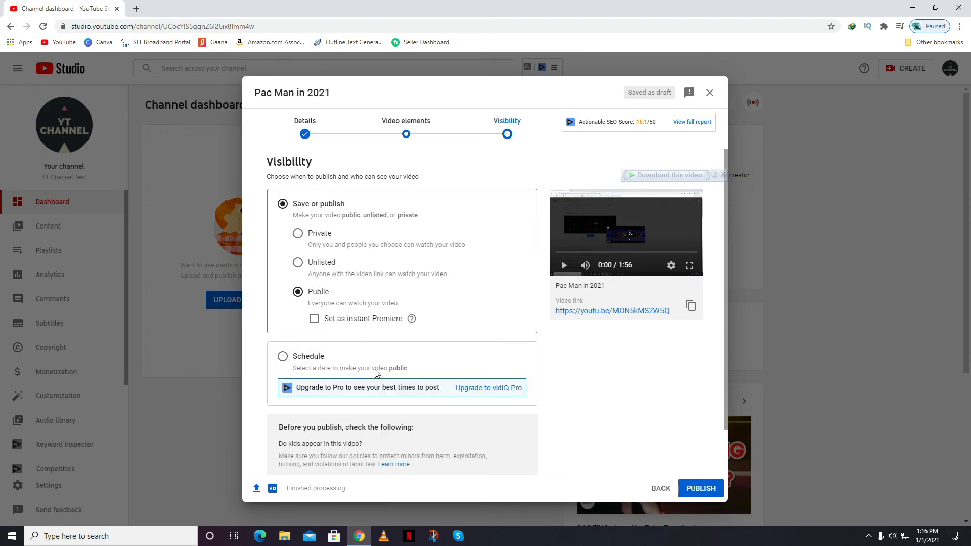
left_click(681, 487)
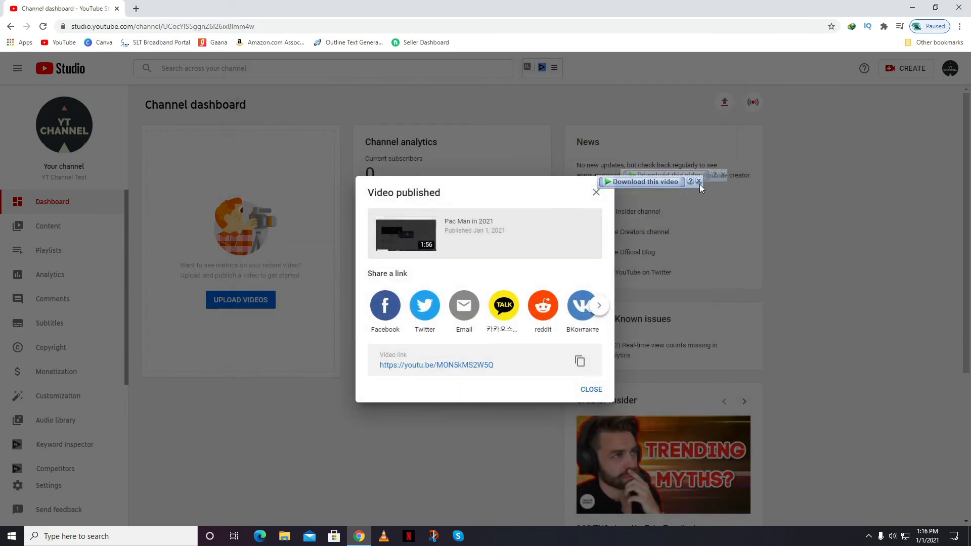
left_click(699, 181)
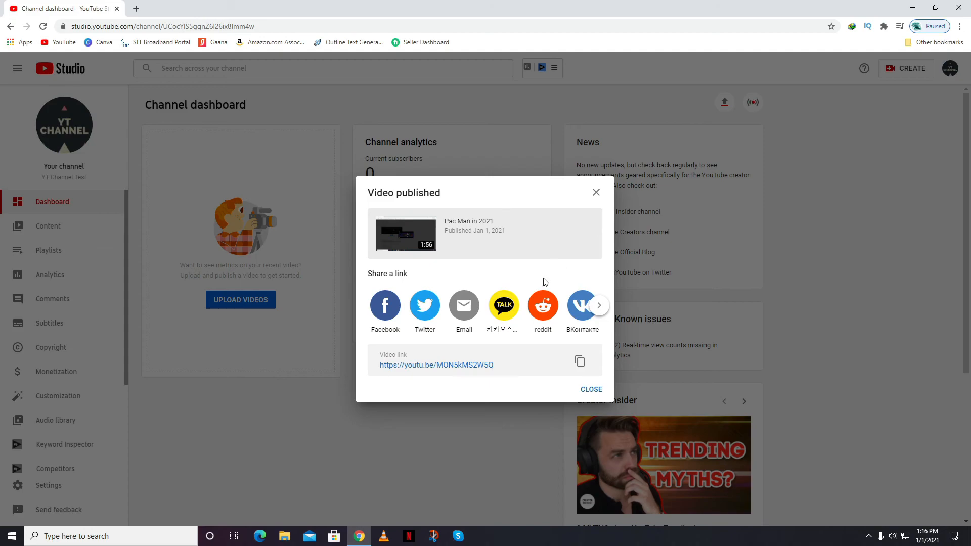
Step: Close the confirmation, reload Studio, and open Pac Man in 2021 from Content on YouTube
left_click(591, 390)
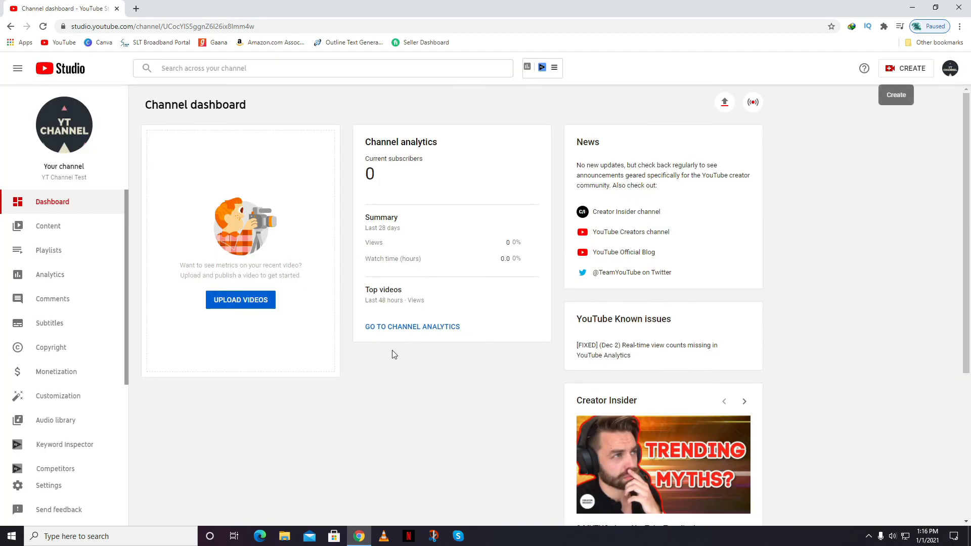
left_click(44, 27)
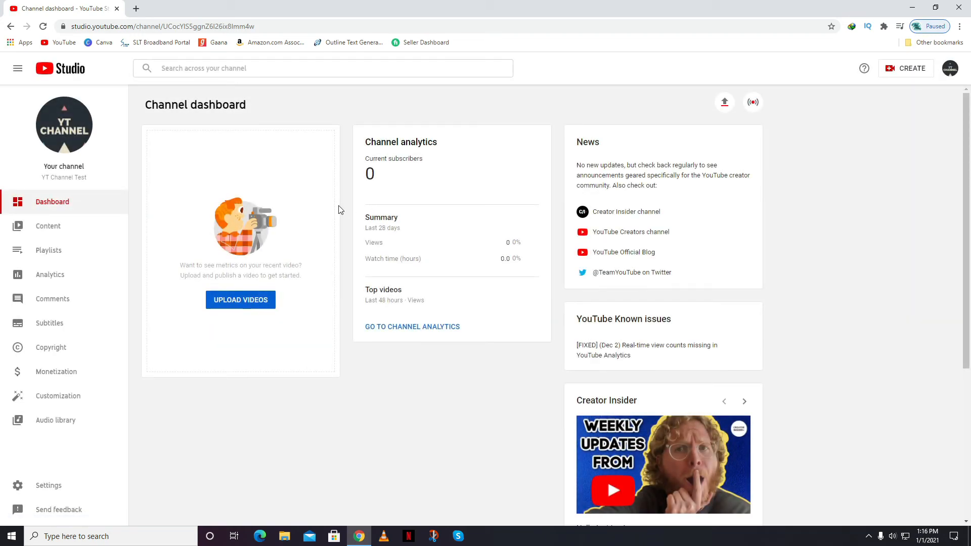
left_click(64, 230)
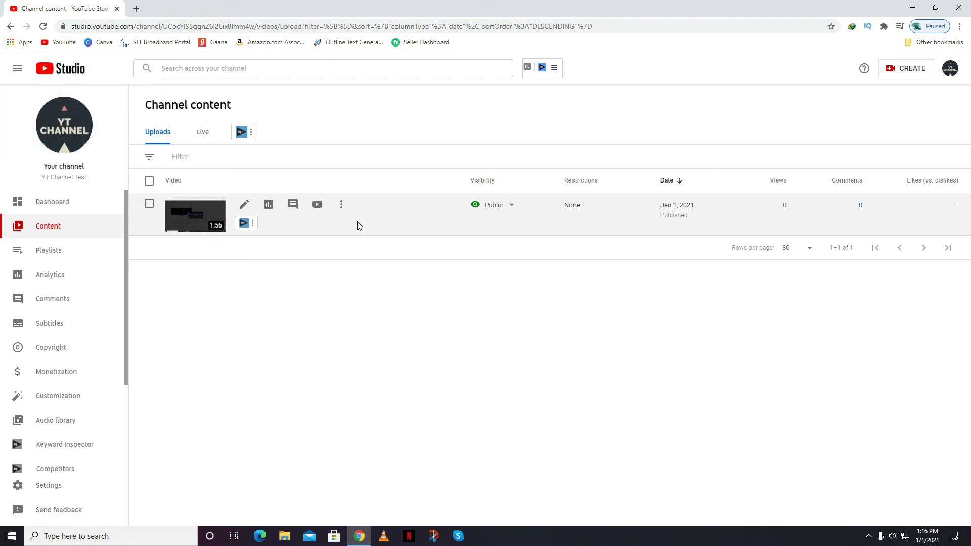
left_click(317, 204)
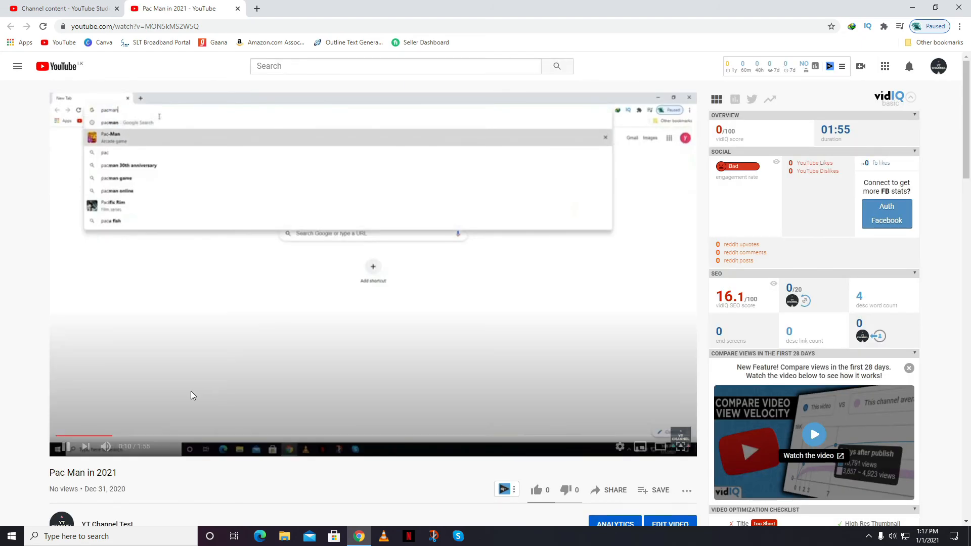
Step: Like Pac Man in 2021 on its watch page, then close the YouTube tab
scroll(212, 309, "down", 4)
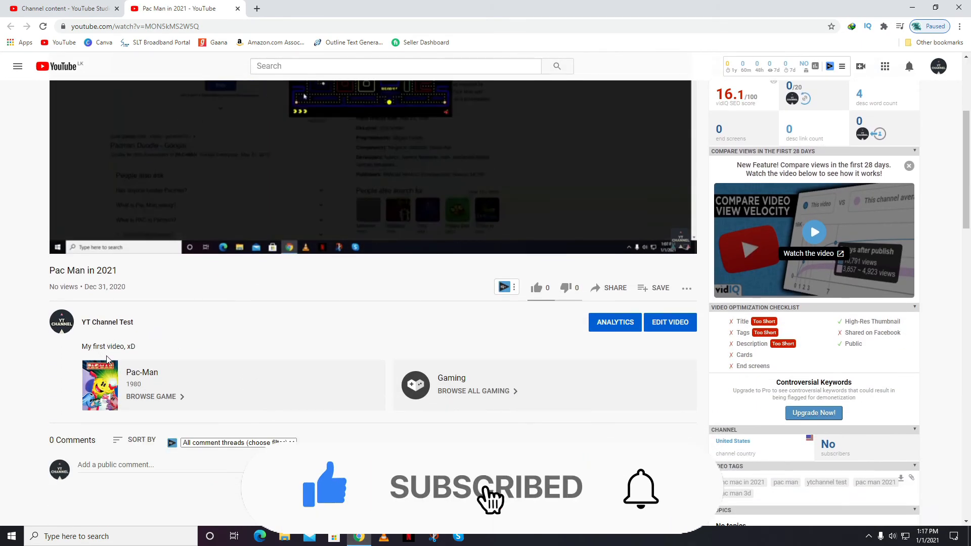
left_click_drag(83, 346, 149, 348)
left_click(149, 347)
triple_click(57, 273)
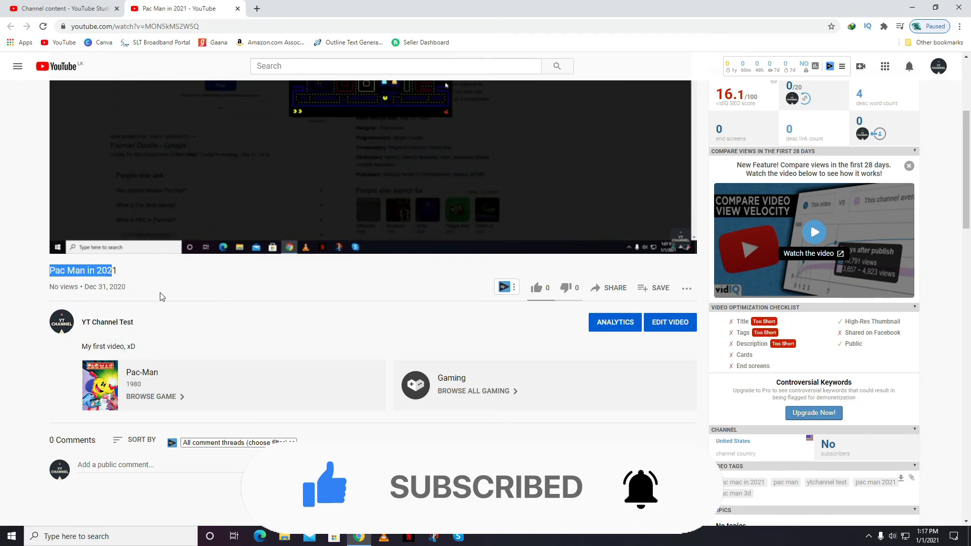
left_click(536, 287)
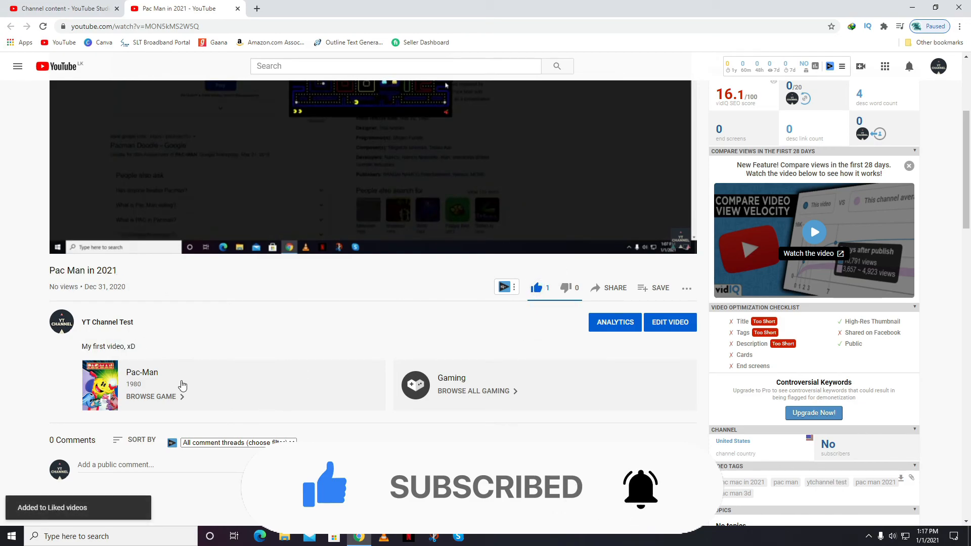
scroll(672, 374, "down", 2)
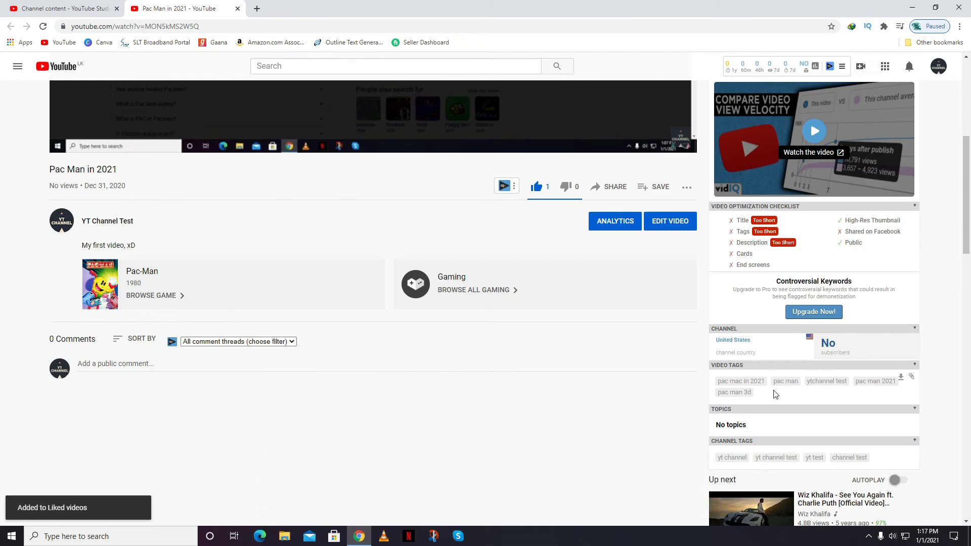
scroll(747, 391, "up", 6)
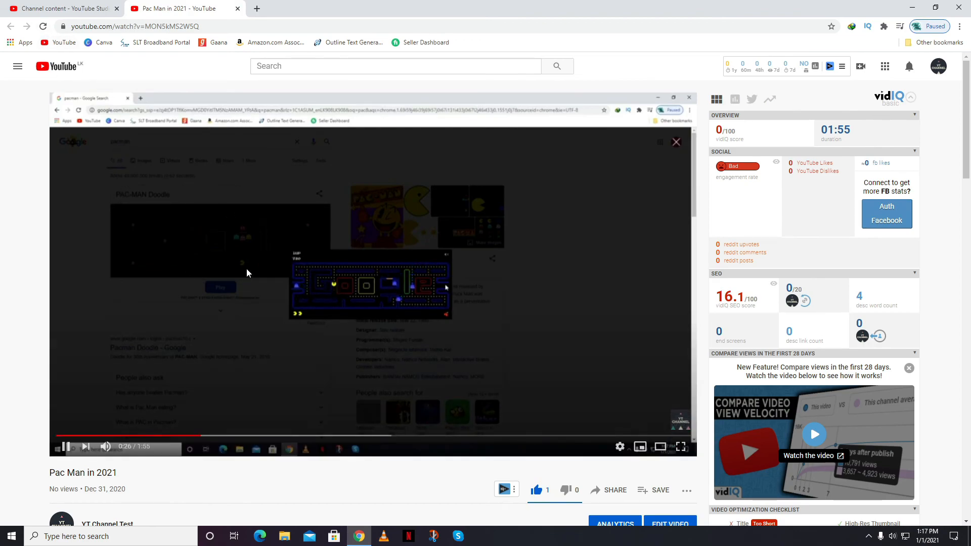
left_click(237, 9)
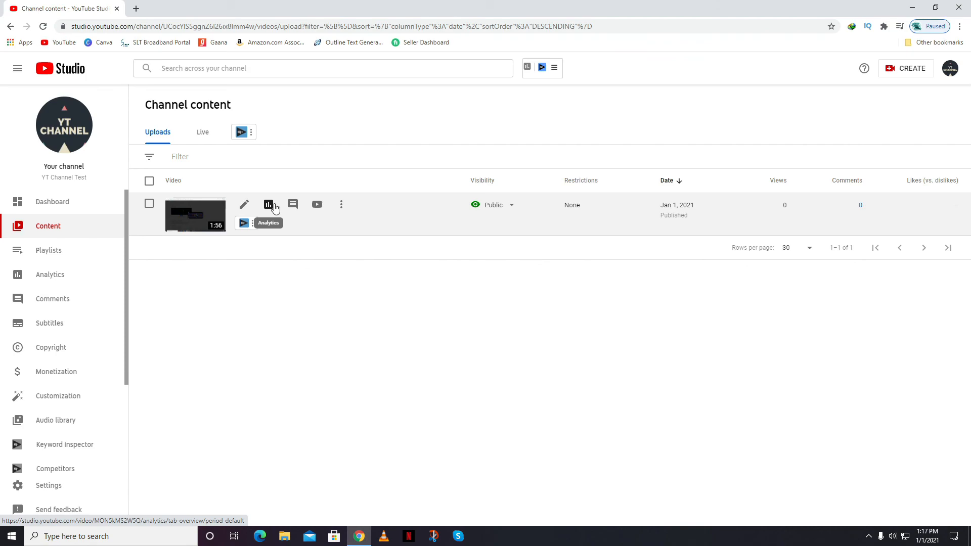
Step: Check Pac Man in 2021's analytics, realtime views and details, then return to the dashboard
left_click(268, 205)
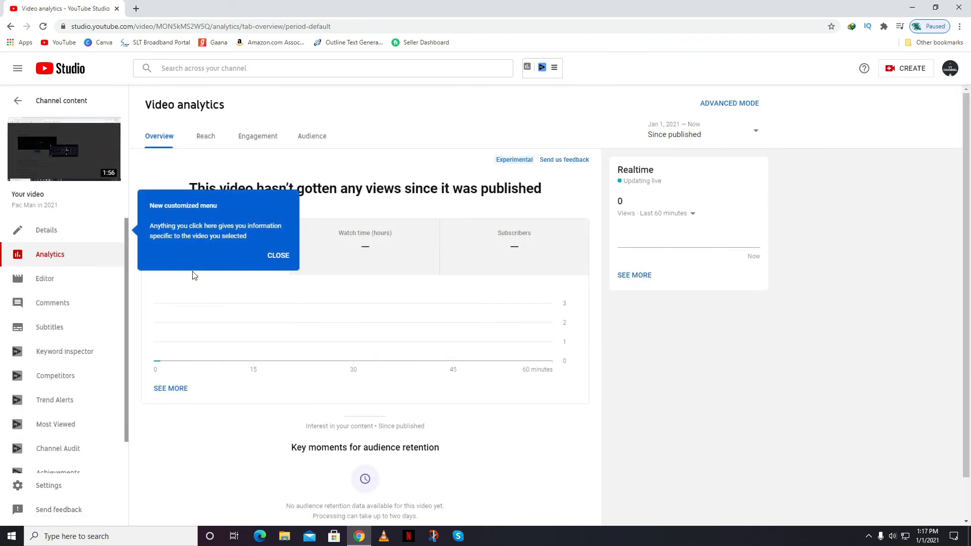
left_click(274, 257)
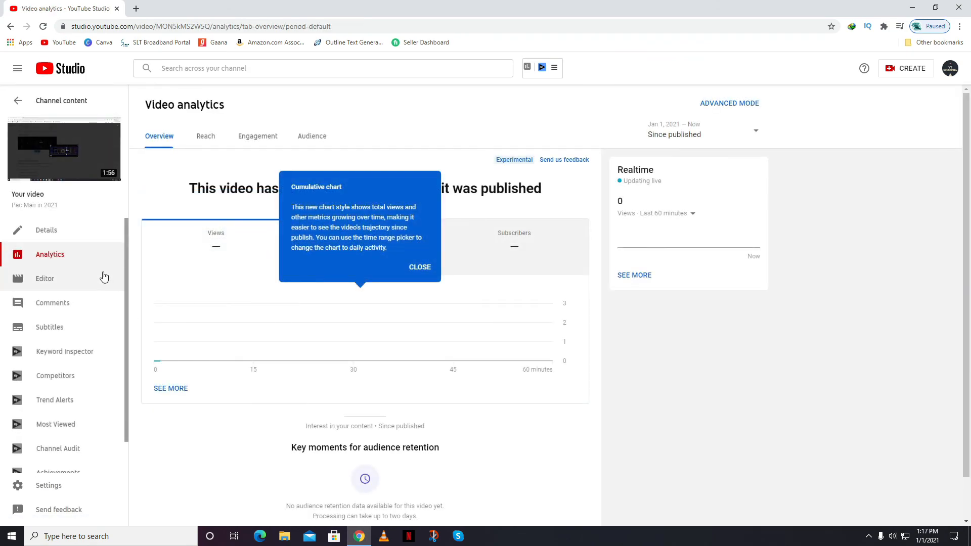
left_click(422, 269)
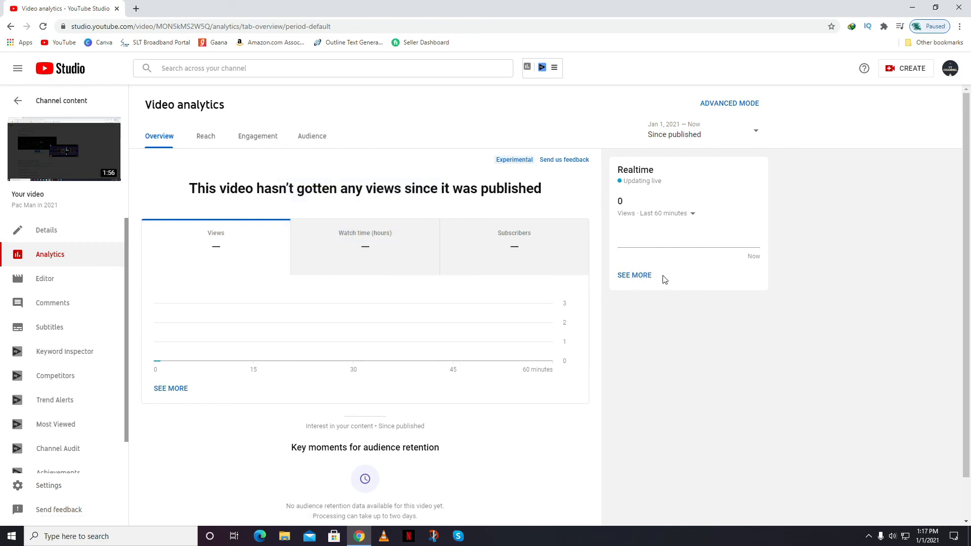
left_click(643, 277)
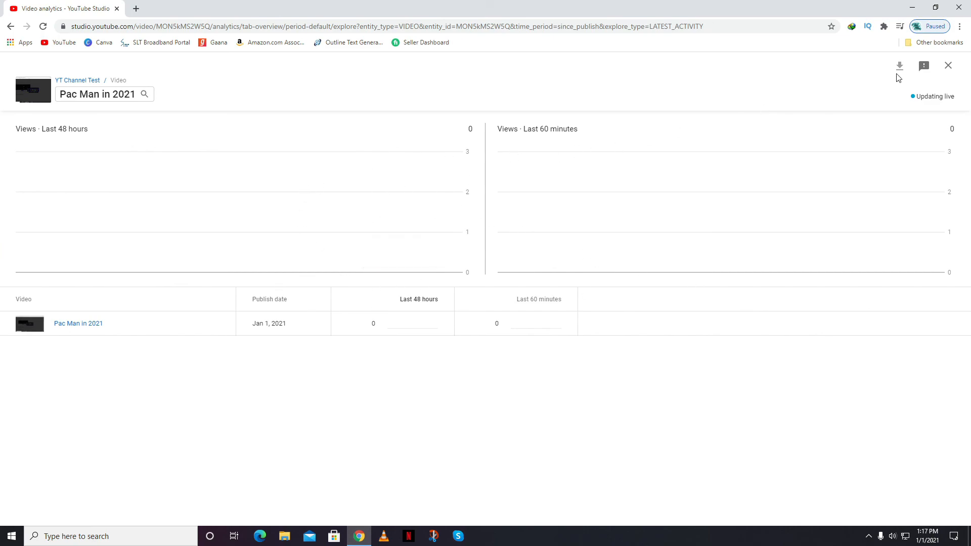
left_click(949, 67)
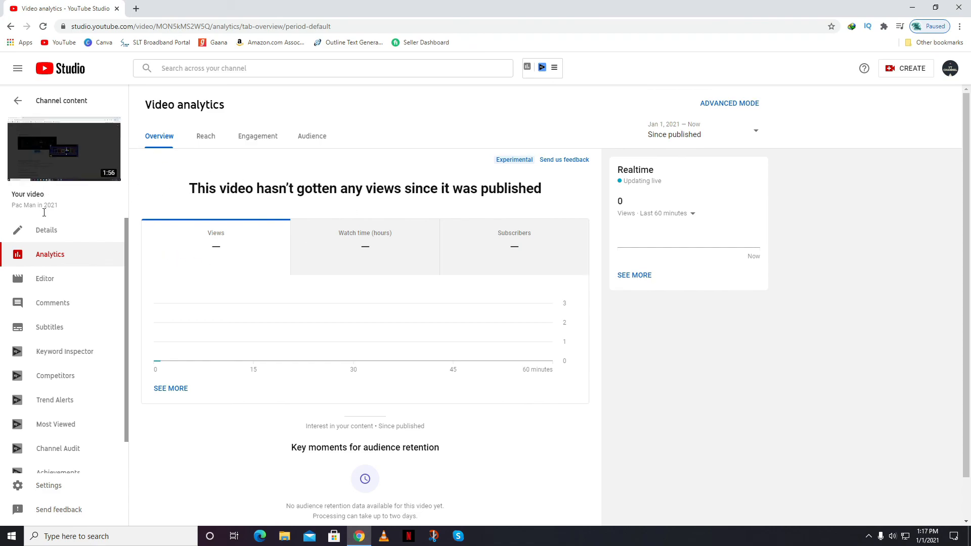
left_click(63, 236)
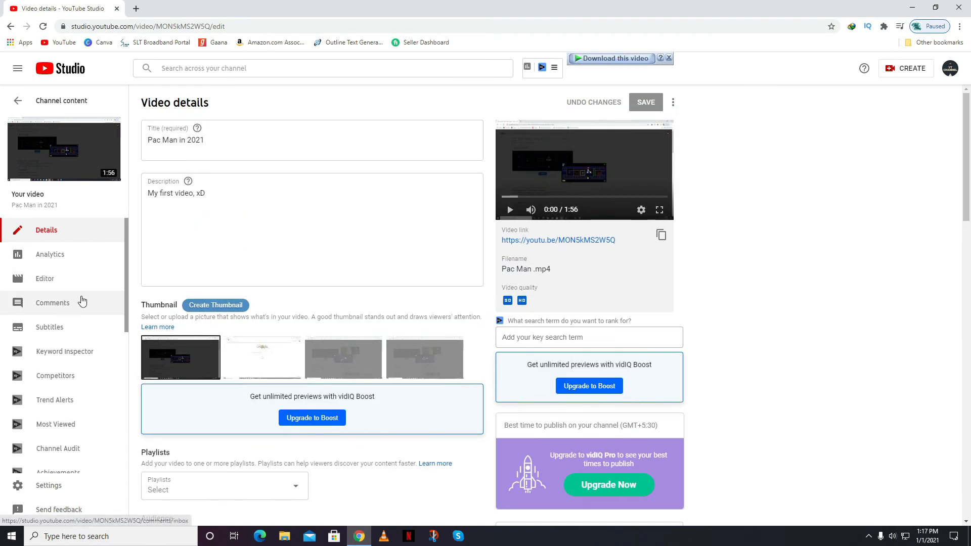
left_click(19, 104)
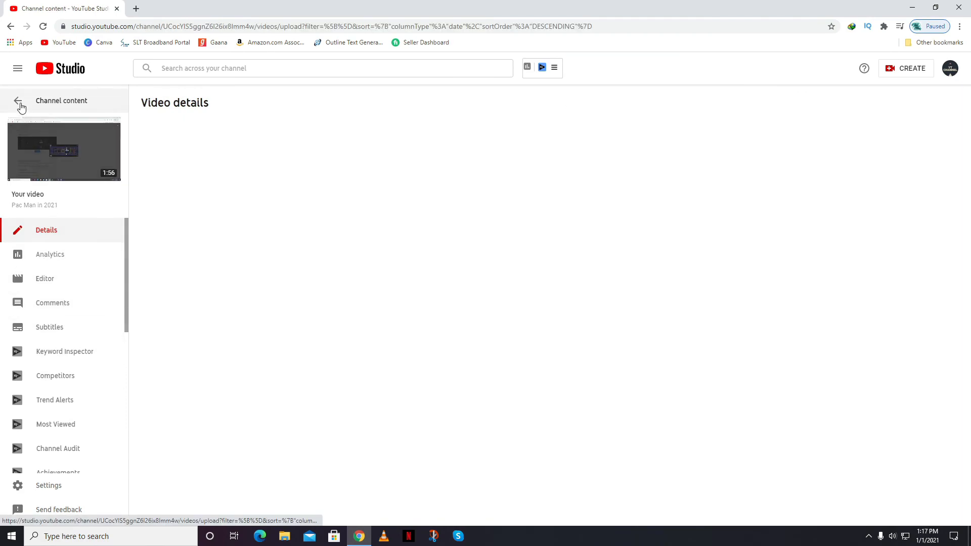
left_click(58, 70)
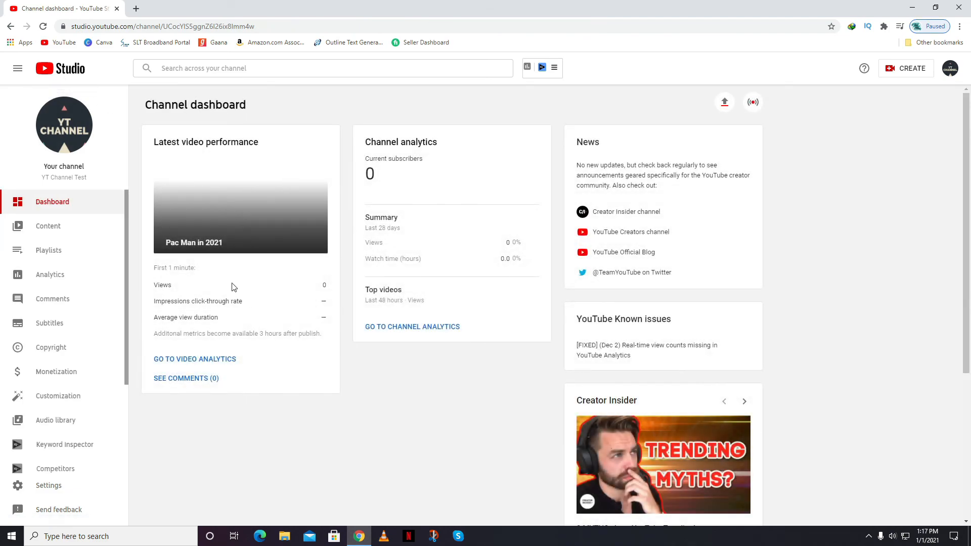